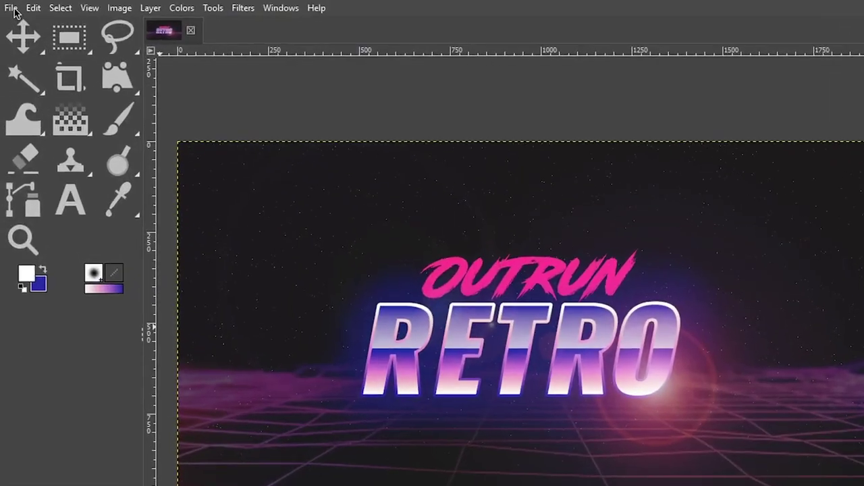
Step: Start a new image sized 1920 × 1080 px and expand its advanced options
click(9, 6)
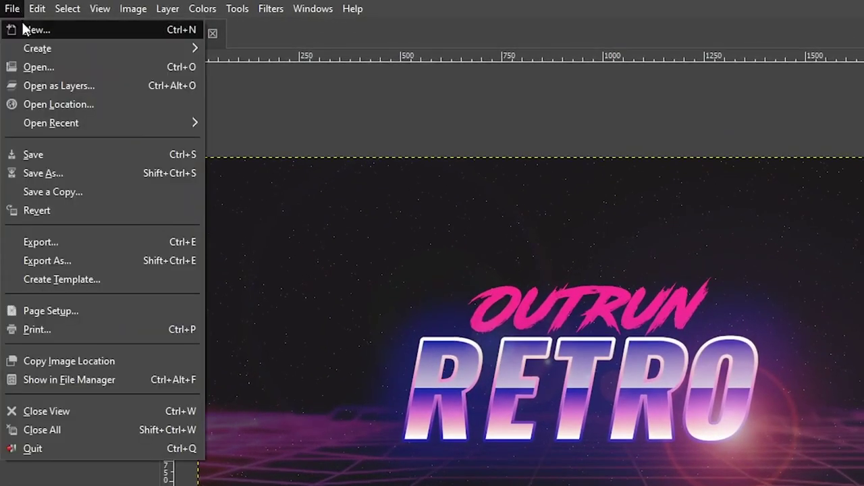
click(30, 29)
click(287, 154)
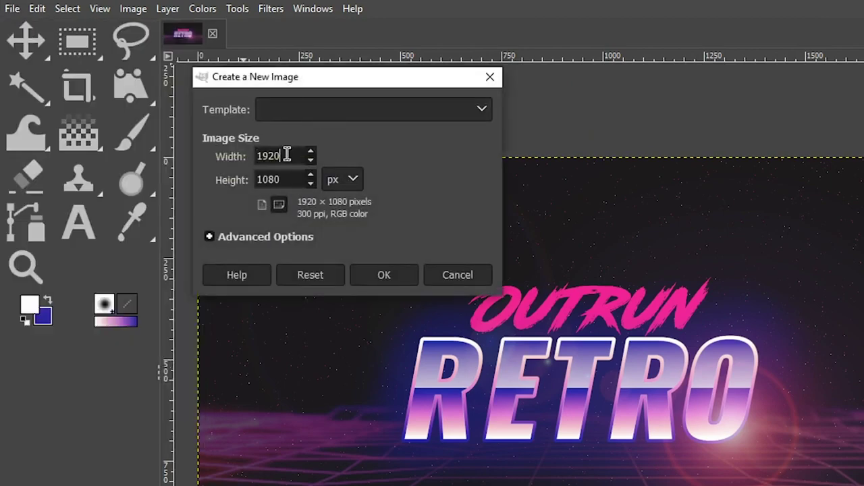
click(289, 179)
click(278, 237)
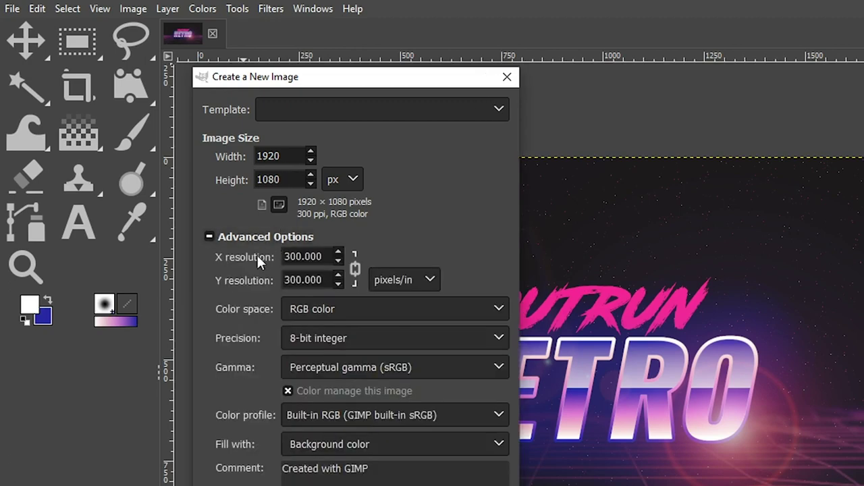
Step: Set the foreground color to black (000000)
click(34, 304)
drag(270, 303, 307, 345)
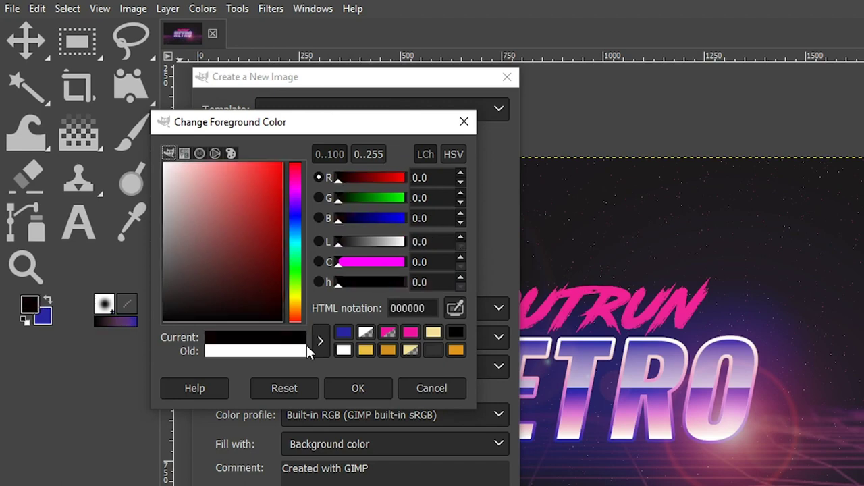
click(349, 387)
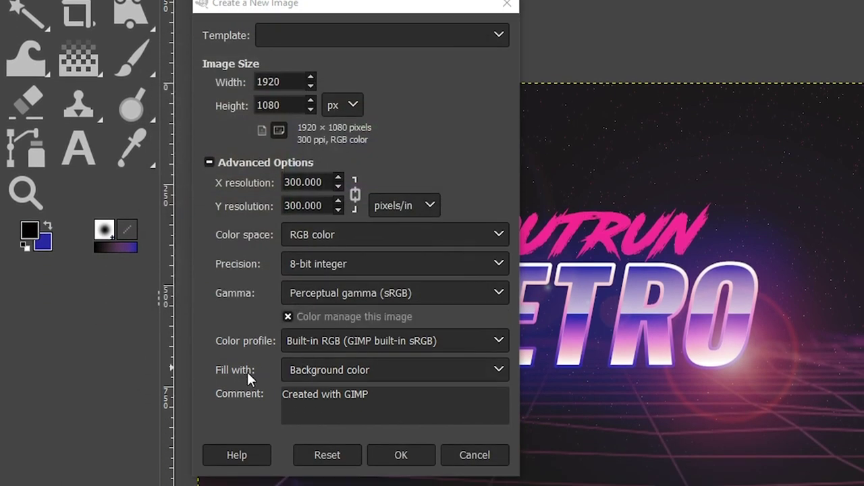
Step: Choose the foreground color as the new image's fill and create the image
click(323, 373)
click(324, 393)
click(396, 455)
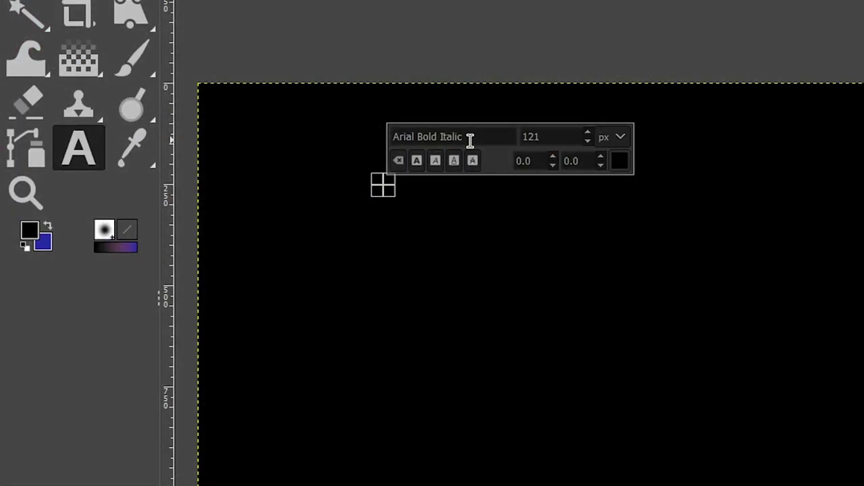
Step: Set the new text's font to Road Rage at a size of 150 px
drag(469, 138, 380, 134)
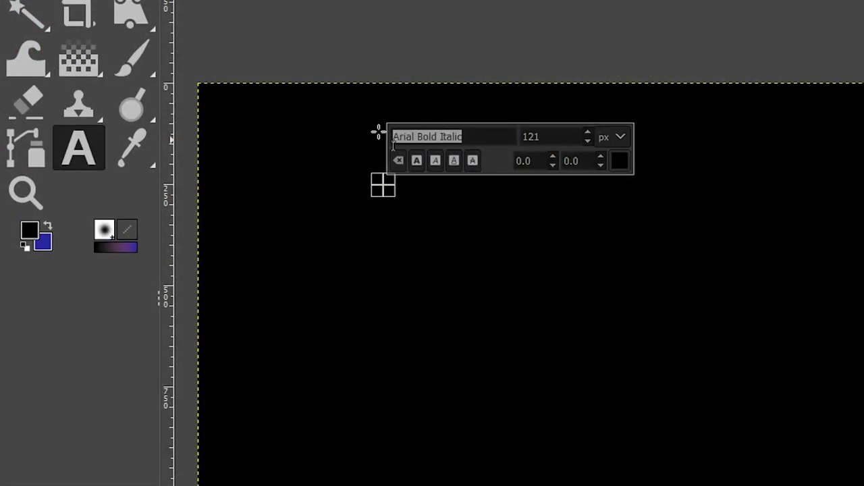
text(Road Rage)
key(Return)
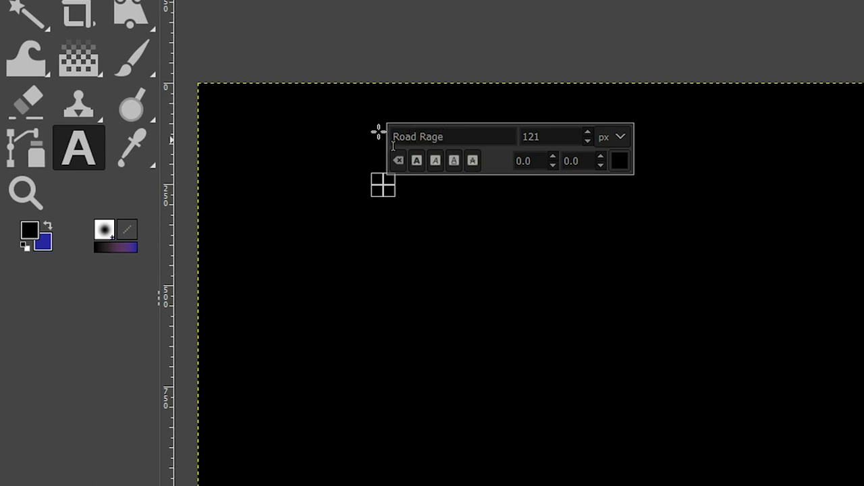
drag(552, 137, 515, 135)
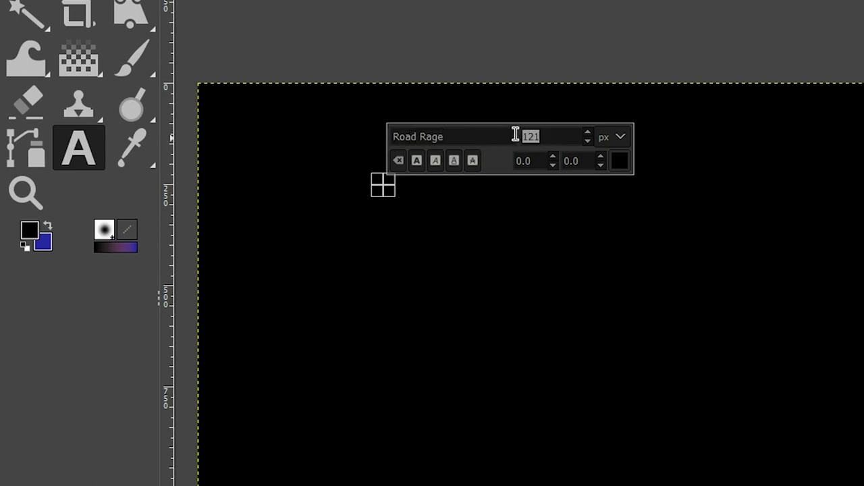
text(150)
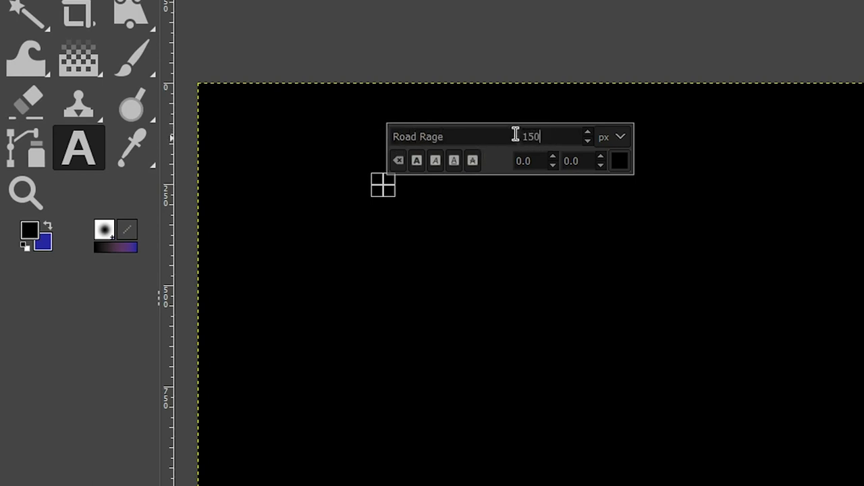
Step: Color the text pink (f113a1) and enter OUTRUN
click(619, 162)
click(719, 247)
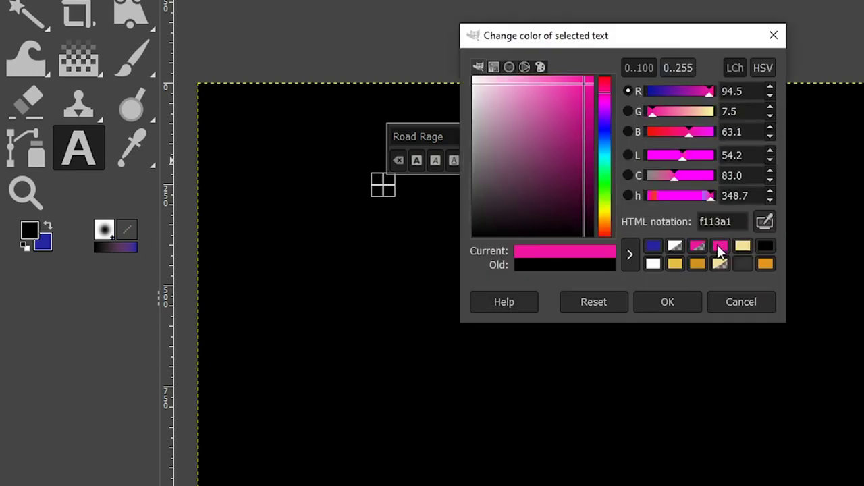
drag(734, 222, 691, 223)
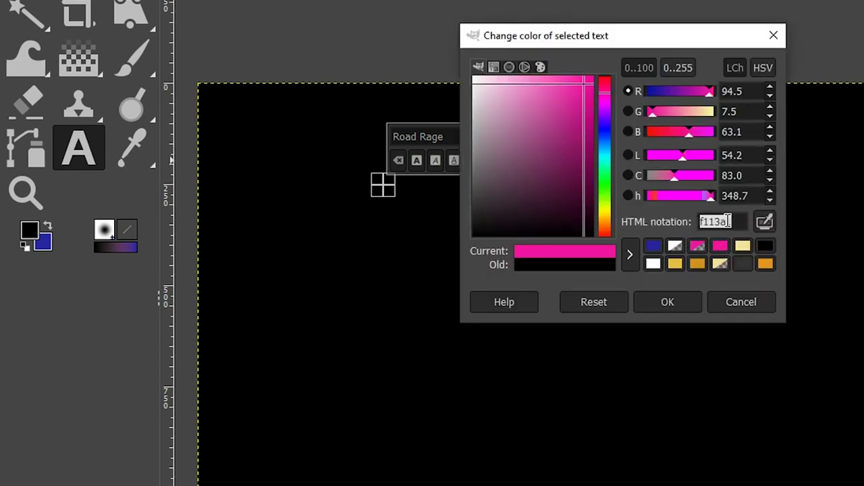
click(674, 300)
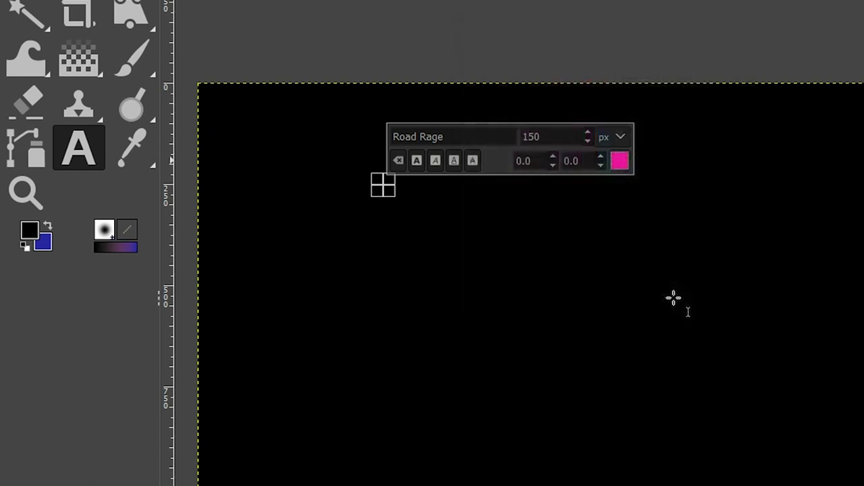
text(OUTRUN)
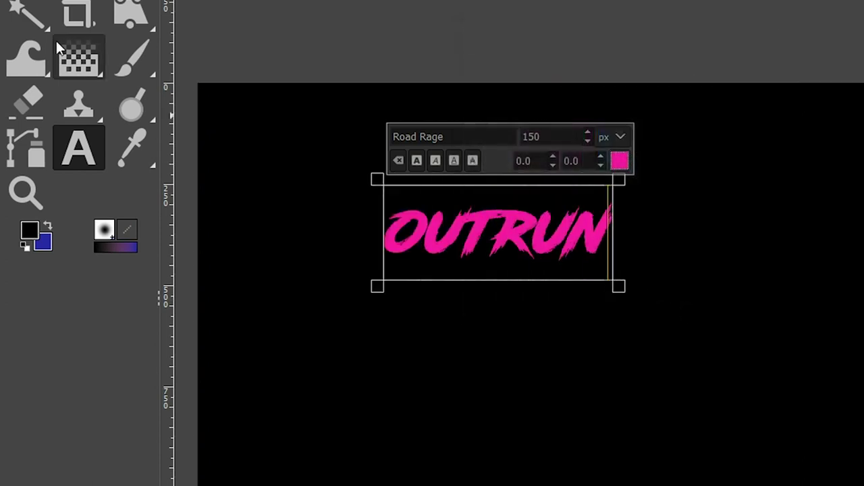
key(Escape)
Step: Start a second text below OUTRUN with the font Oswald Bold at 300 px
click(449, 320)
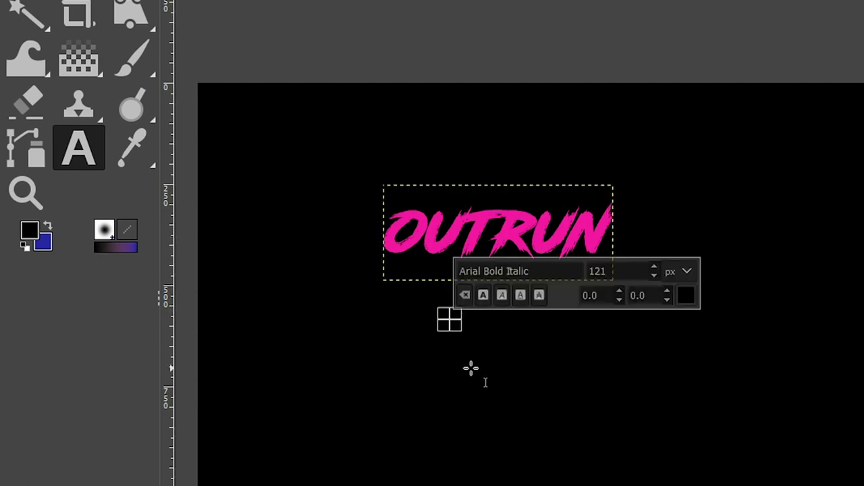
triple_click(539, 270)
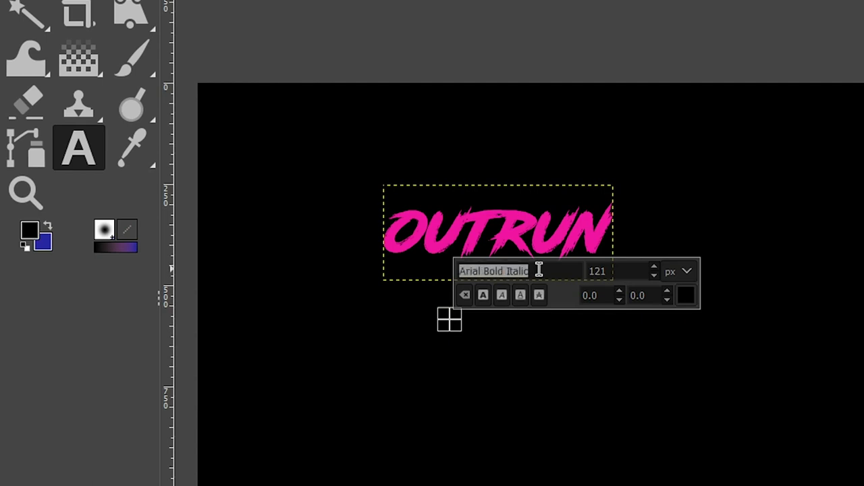
text(Oswald)
click(539, 317)
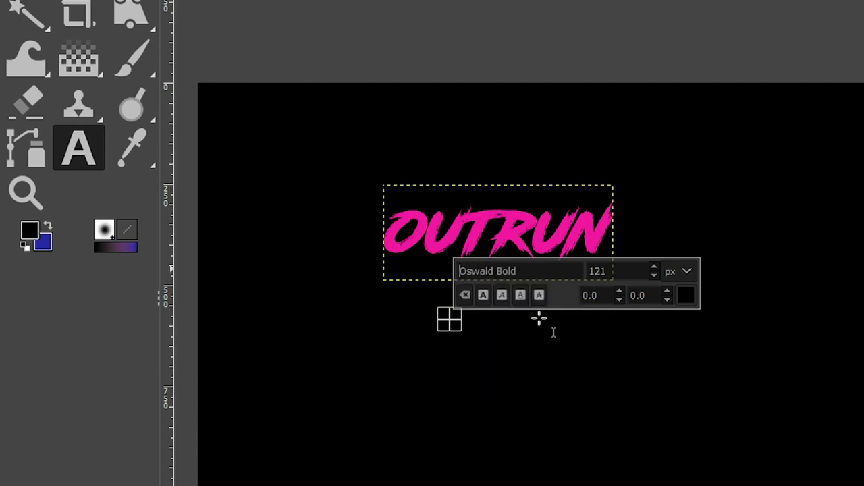
drag(620, 271, 579, 271)
text(300)
Step: Color the second text white (ffffff) and enter RETRO
click(685, 297)
click(721, 399)
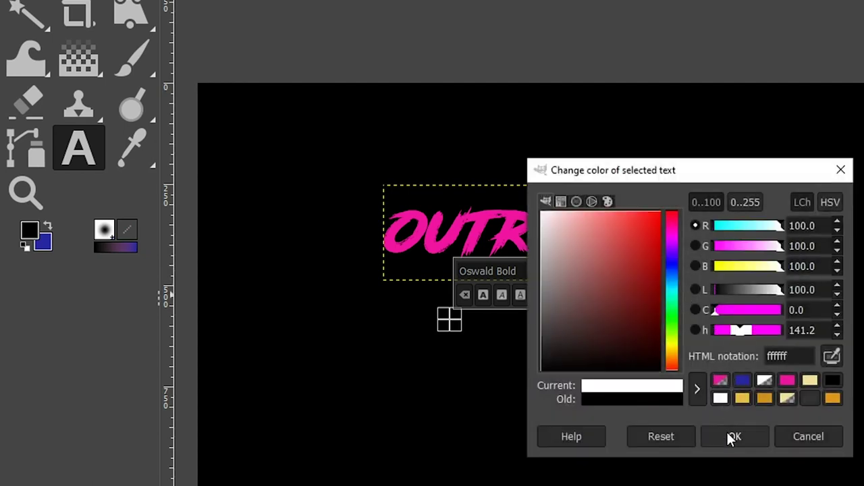
click(732, 437)
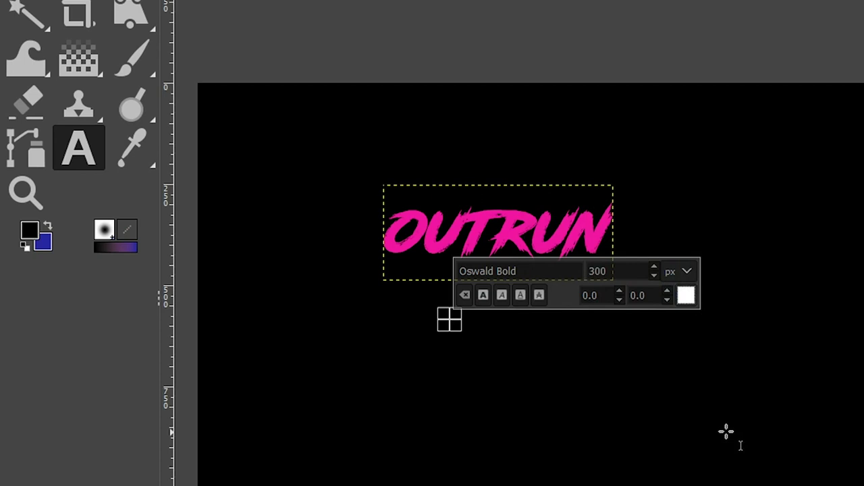
text(RETRO)
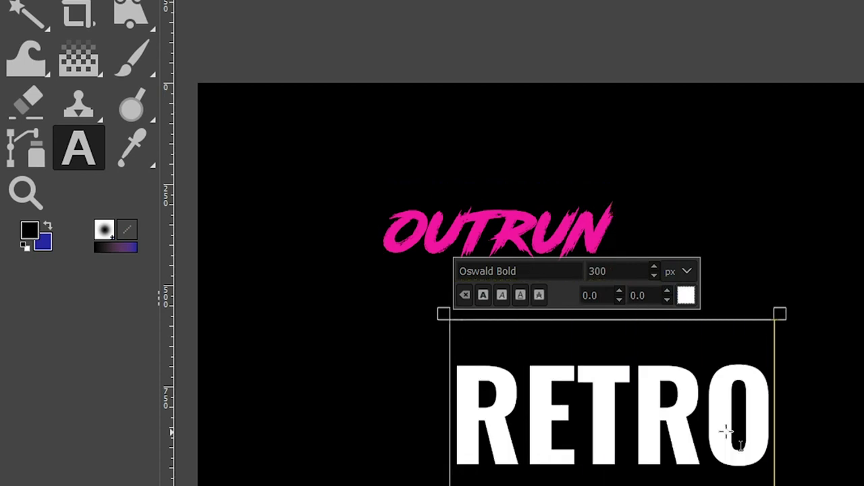
Step: Select all letters of RETRO and set their spacing to 10.0
click(633, 397)
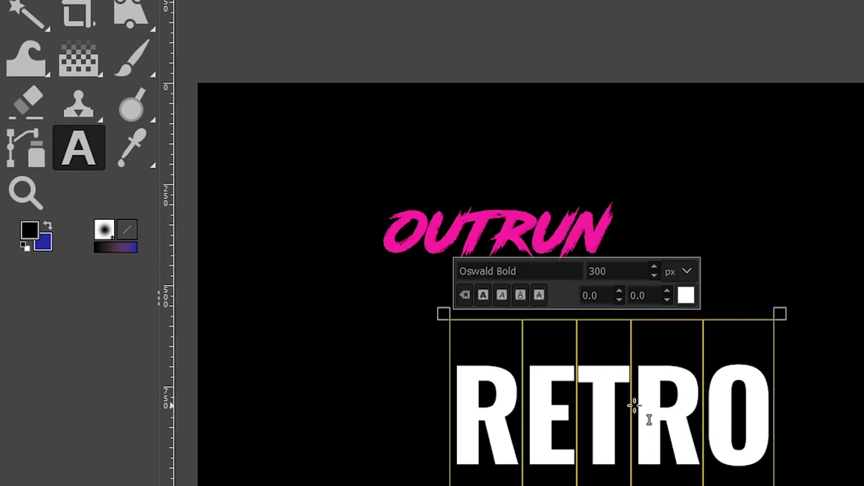
scroll(666, 291, up, 9)
scroll(667, 291, up, 1)
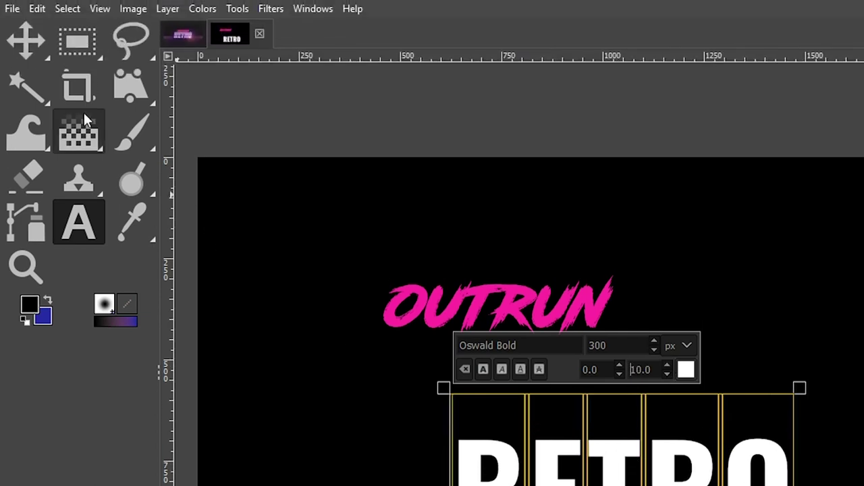
Step: Move OUTRUN toward the upper middle of the canvas and place RETRO just beneath it
click(40, 54)
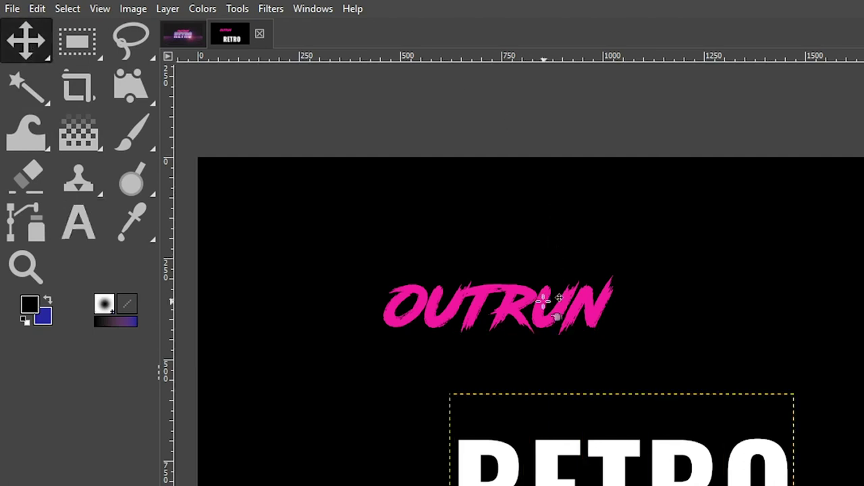
drag(544, 311, 618, 275)
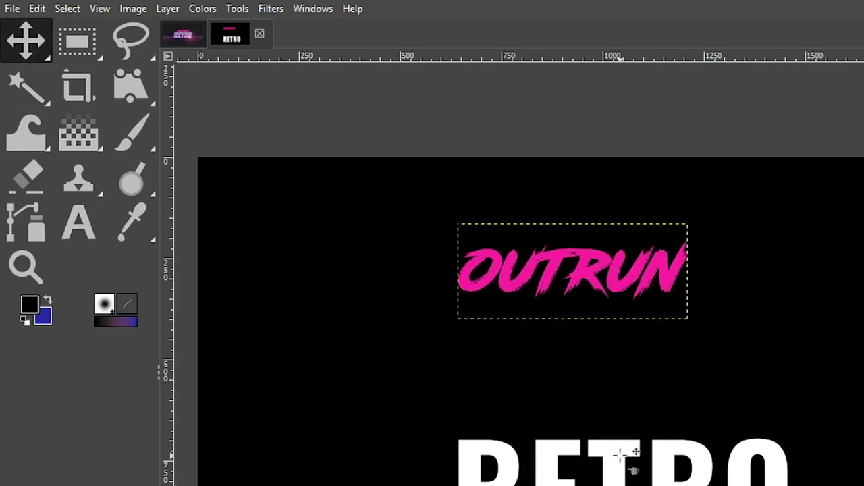
drag(585, 383, 574, 346)
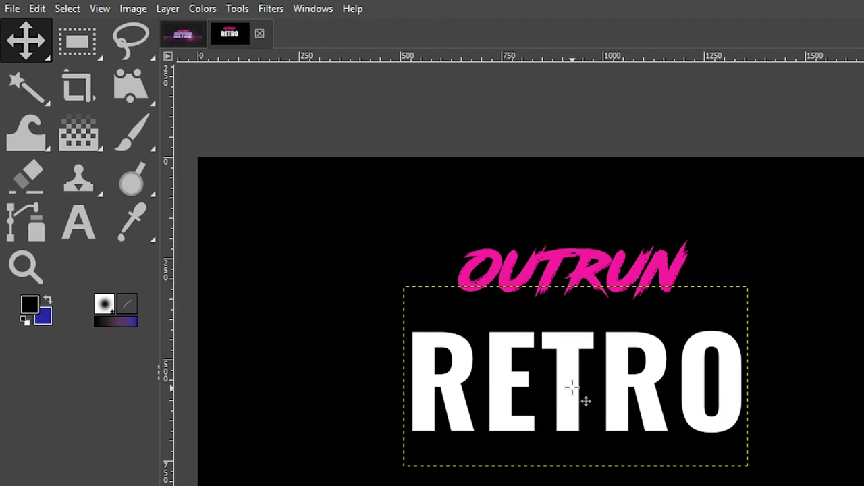
Step: Center the RETRO text horizontally and vertically on the canvas, aligned relative to First item
key(q)
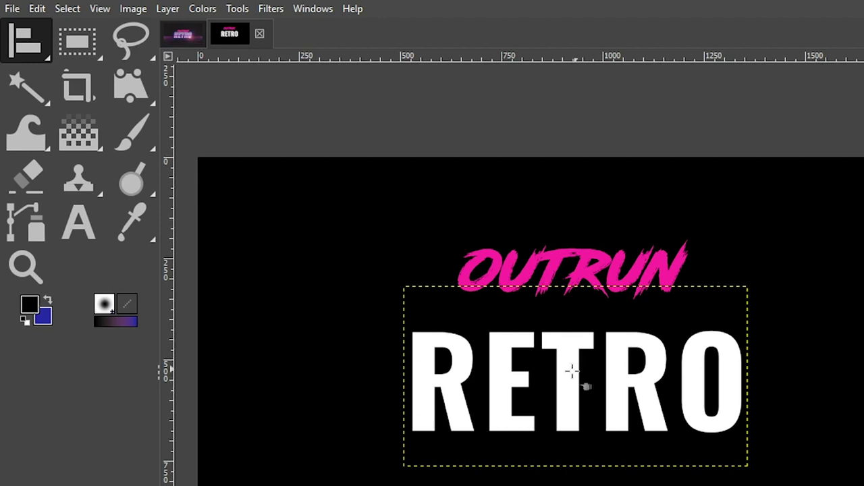
click(571, 377)
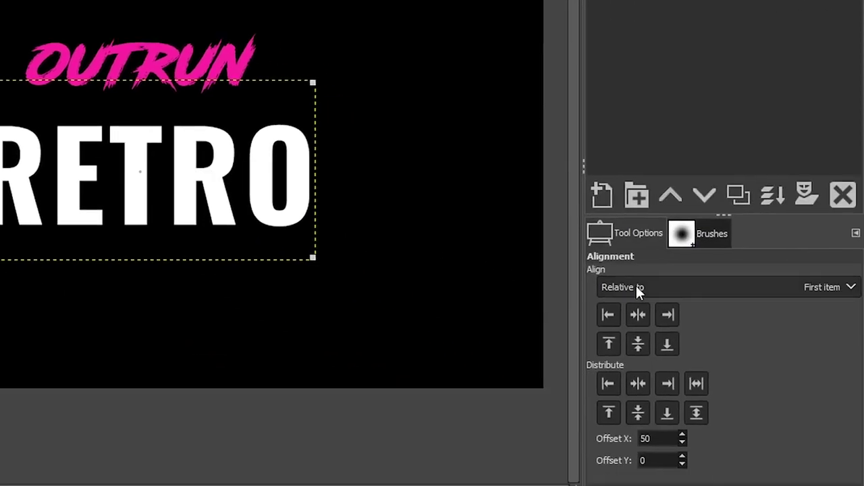
click(636, 286)
click(643, 308)
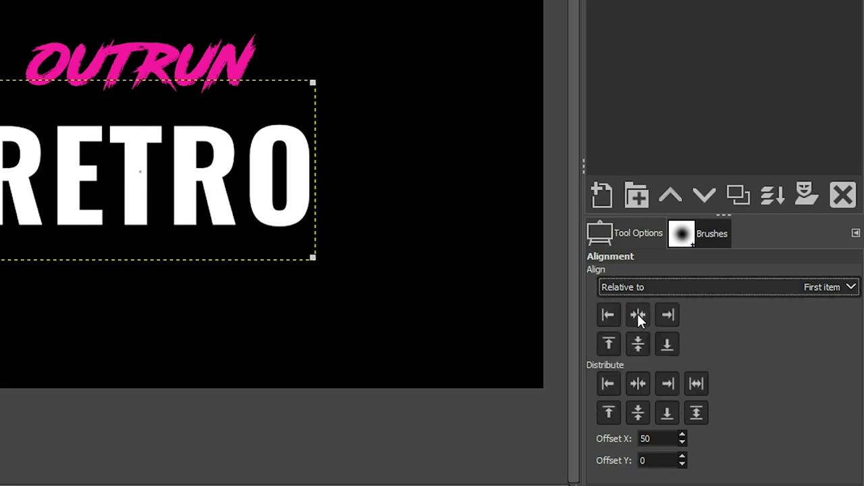
click(637, 314)
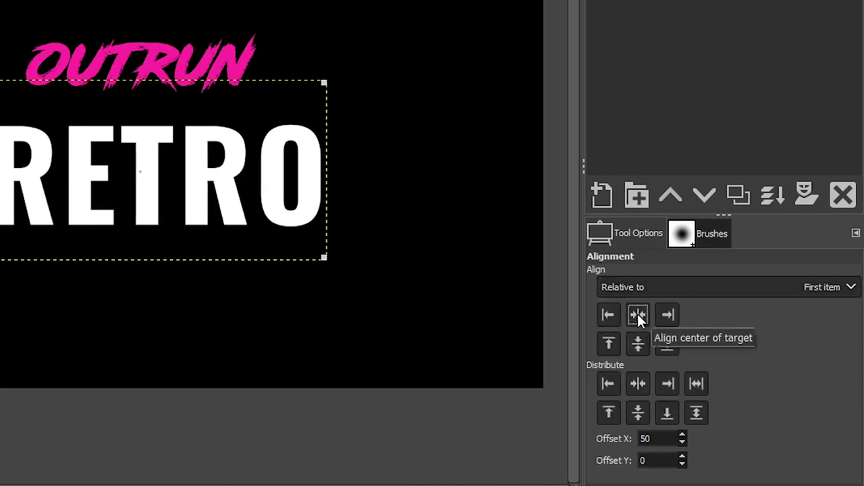
click(638, 344)
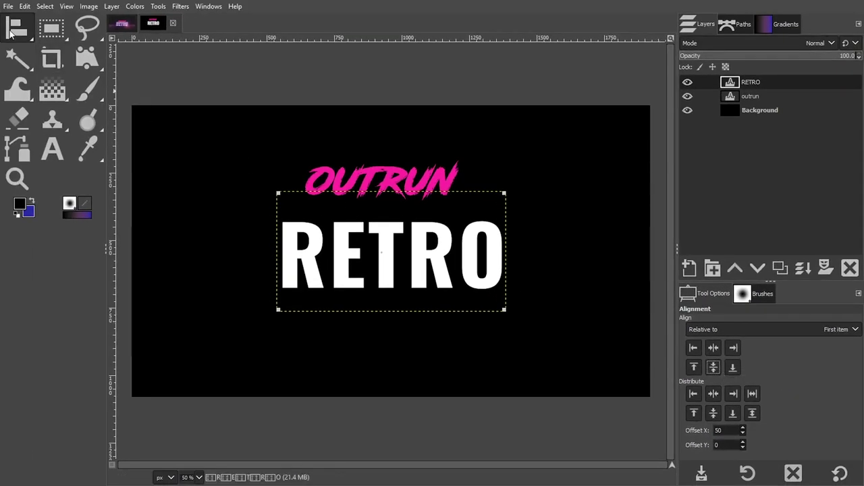
Step: Move the OUTRUN text down and slightly right so it sits centered directly above RETRO
click(75, 29)
click(354, 181)
drag(352, 180, 358, 200)
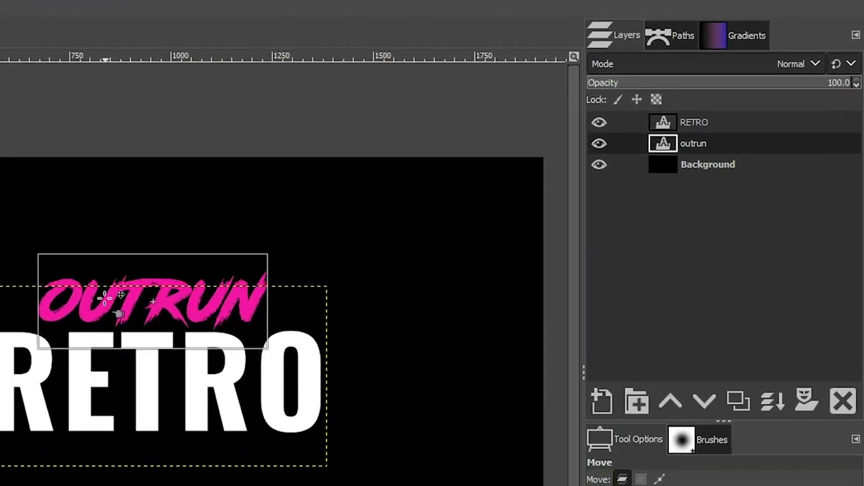
drag(104, 297, 105, 297)
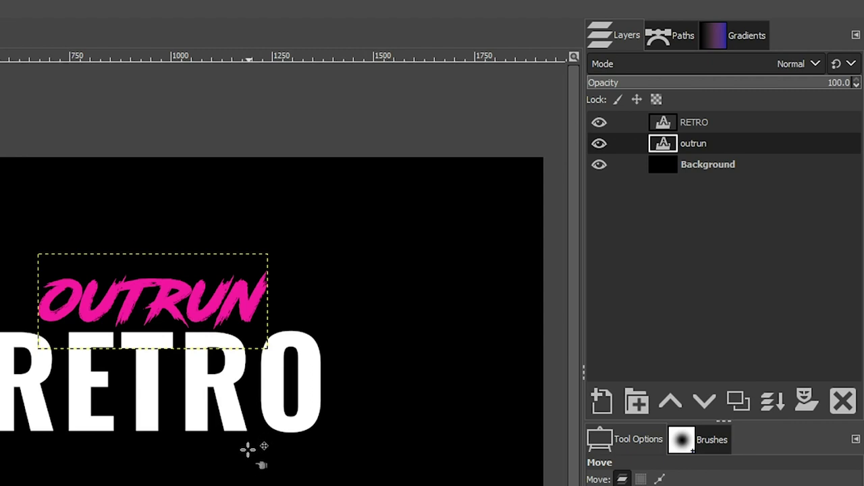
Step: Hide the outrun layer and rename the RETRO text layer as Retro Original
click(599, 144)
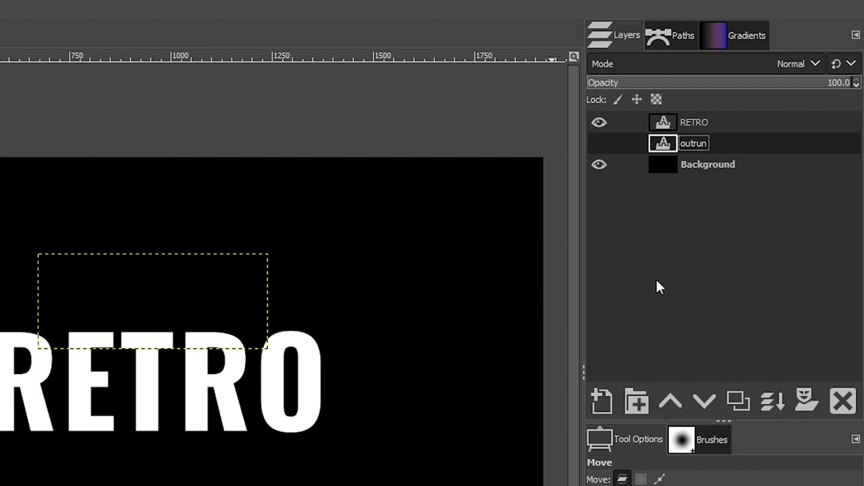
key(Page_Up)
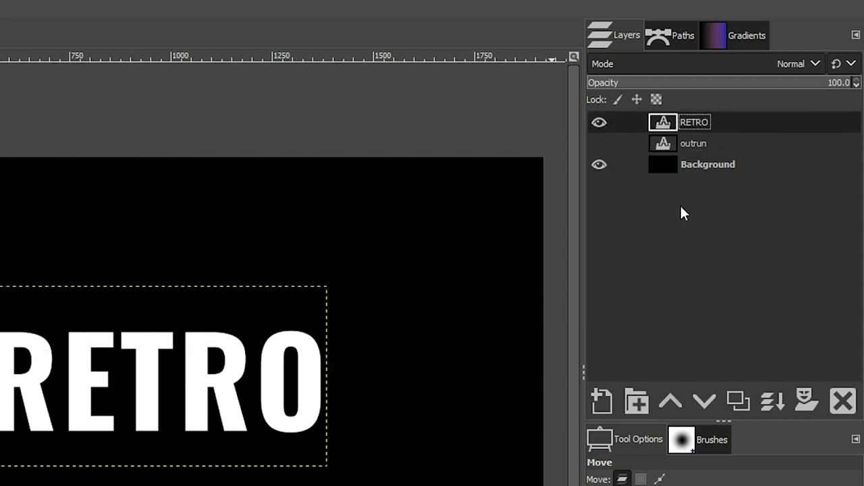
double_click(698, 123)
text(Retro Original)
key(Return)
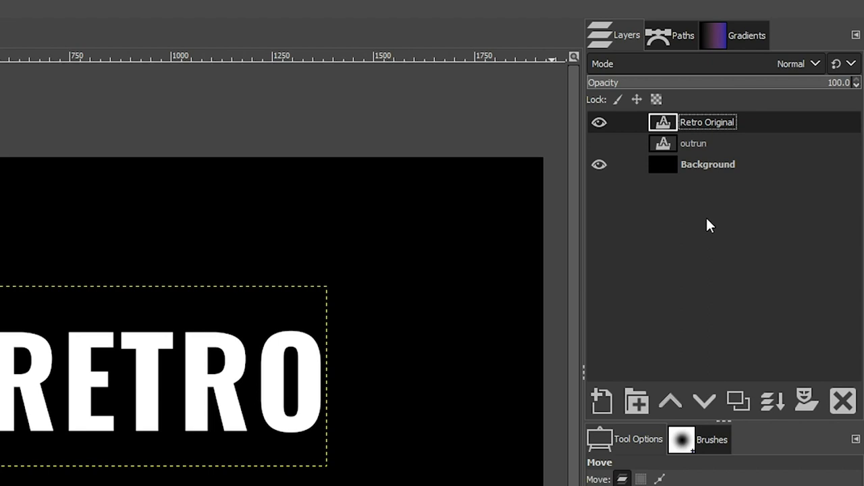
Step: Duplicate the Retro Original layer, hide the original, and rename the duplicate as Gradient 1
click(739, 401)
click(599, 142)
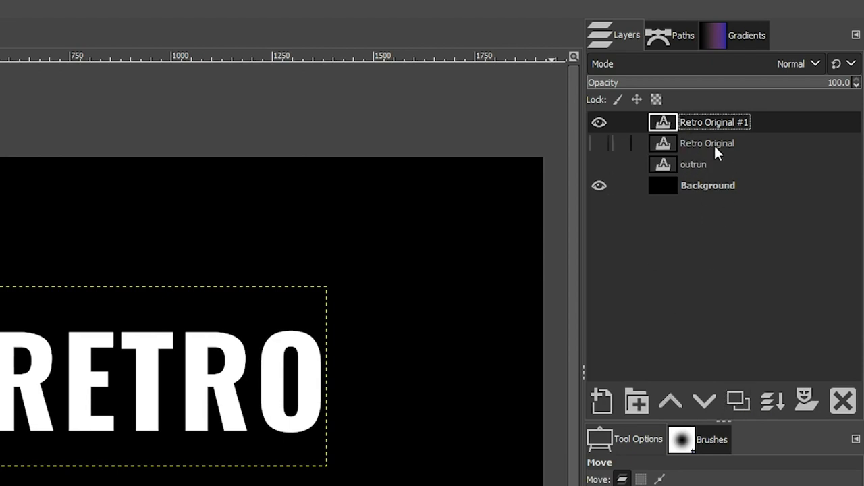
key(Return)
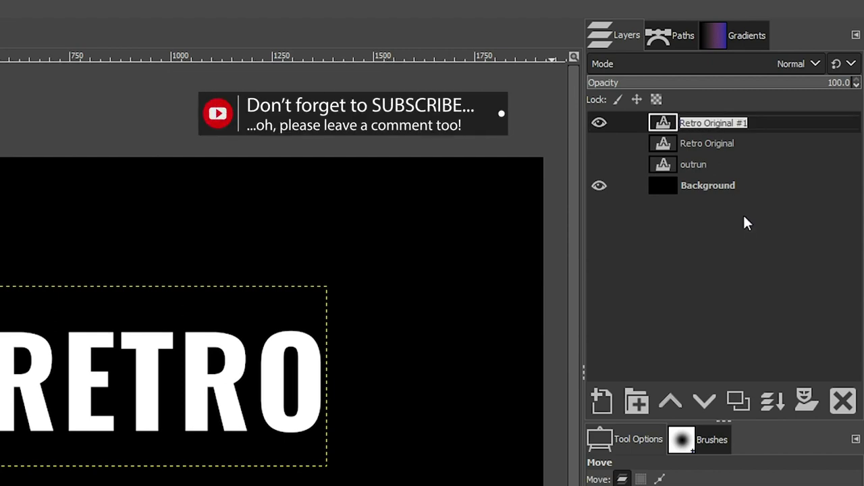
text(Gradient 1)
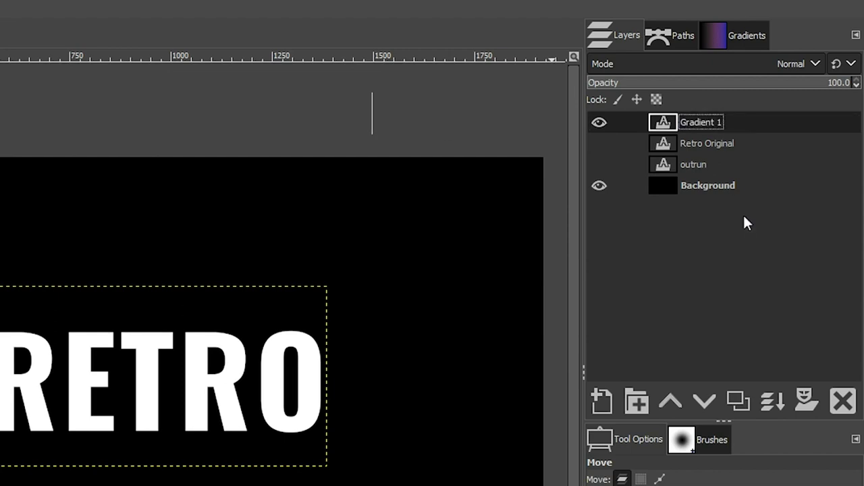
Step: Select the Gradient 1 lettering from its alpha and set the foreground color to ffffff and the background color to 2726a2
right_click(735, 122)
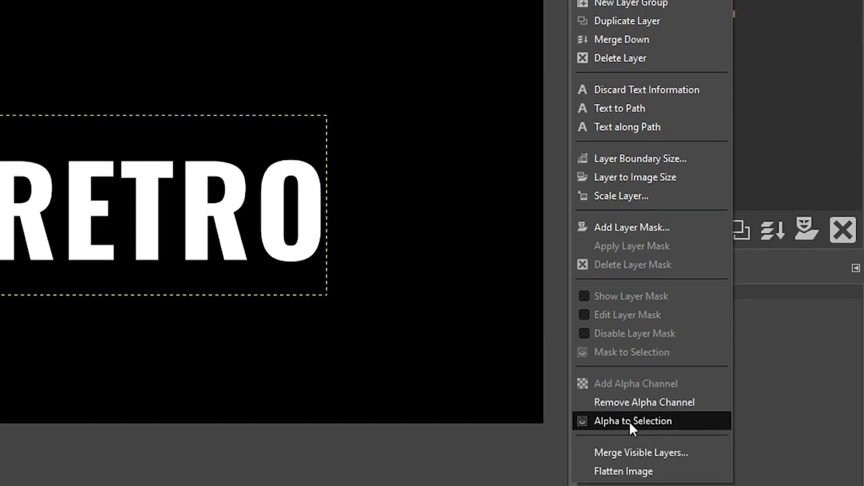
click(629, 420)
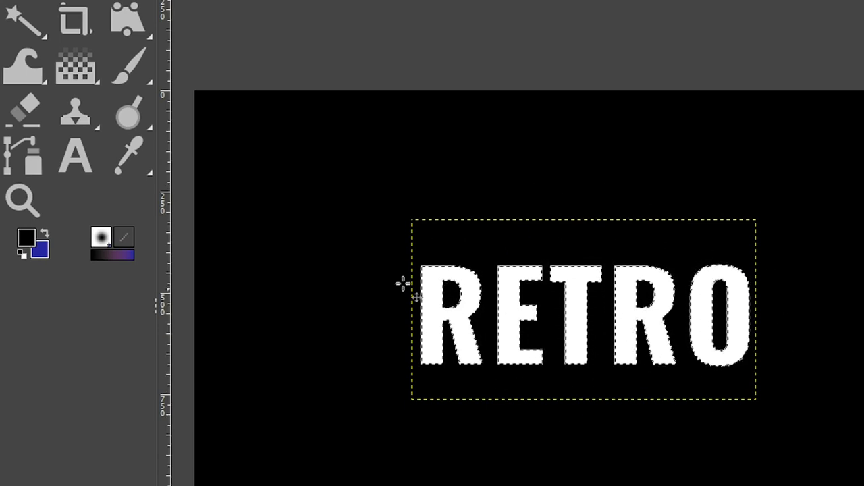
click(27, 238)
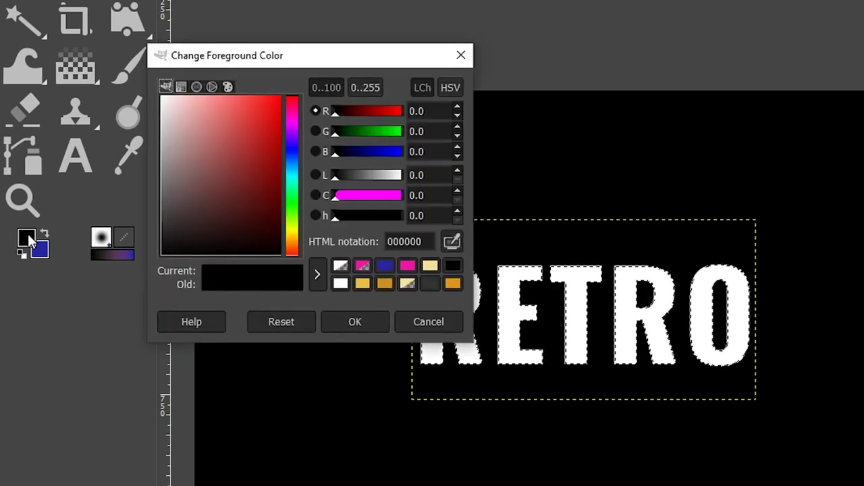
click(341, 283)
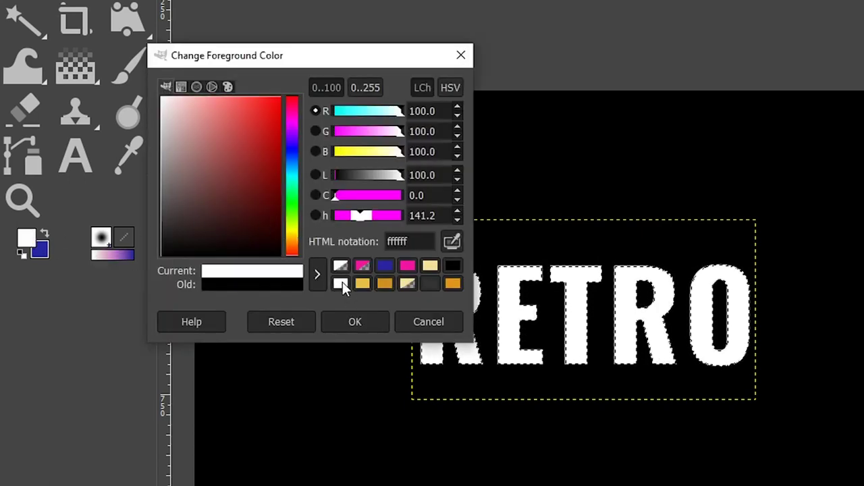
click(42, 249)
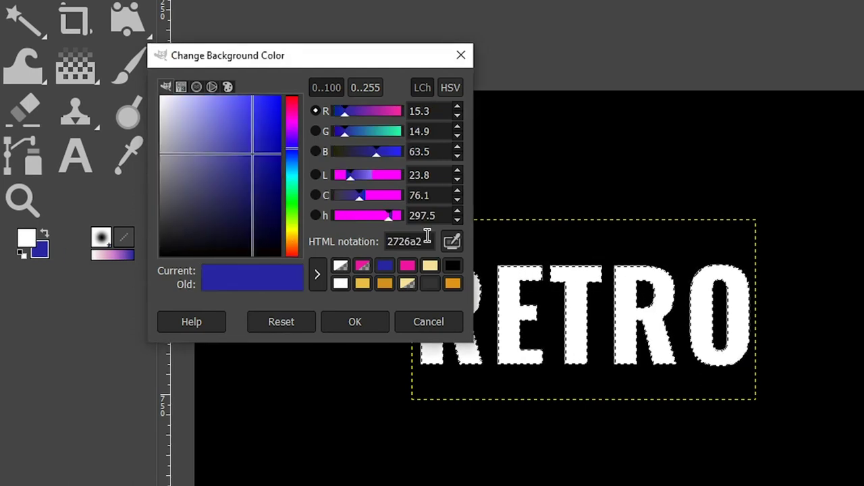
click(361, 322)
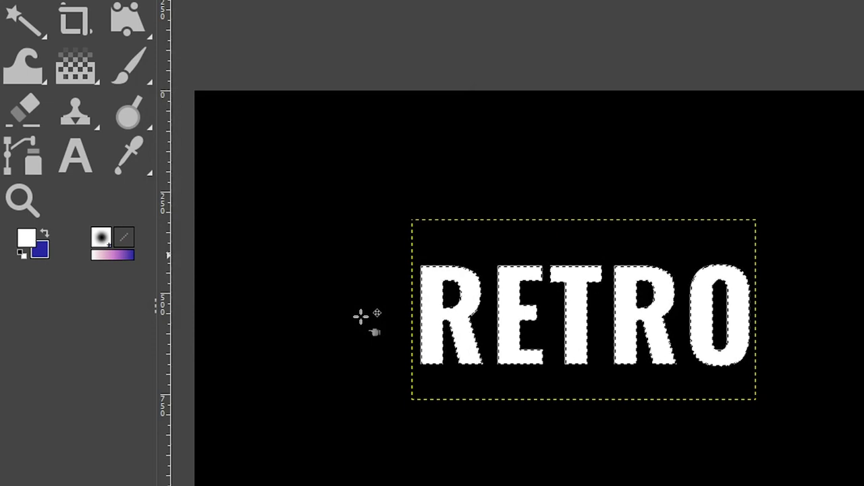
Step: Activate the Gradient tool and choose the FG to BG (RGB) gradient
click(77, 68)
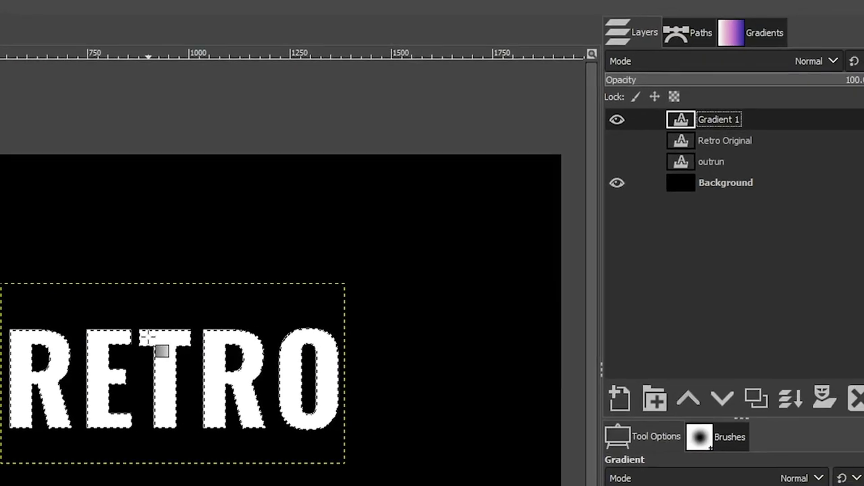
click(719, 35)
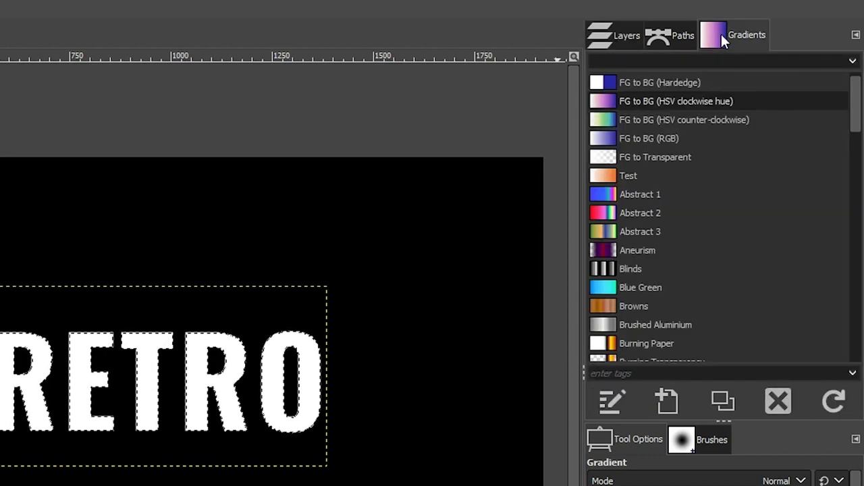
click(26, 10)
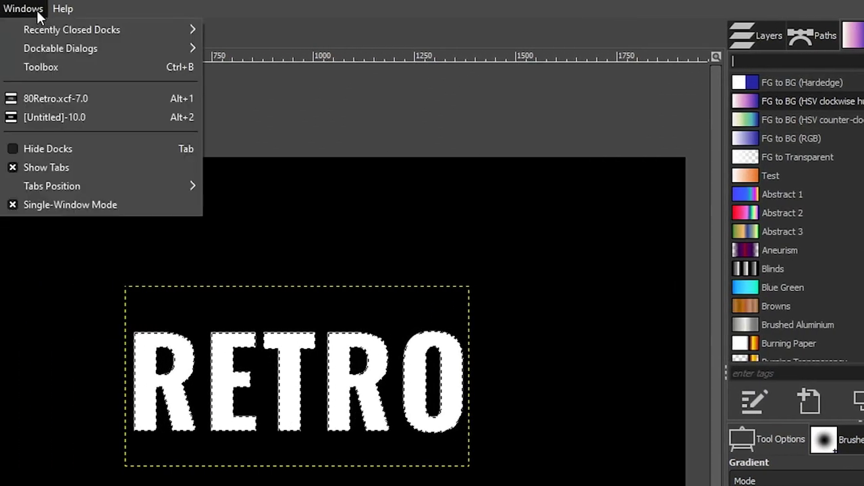
mouse_move(73, 50)
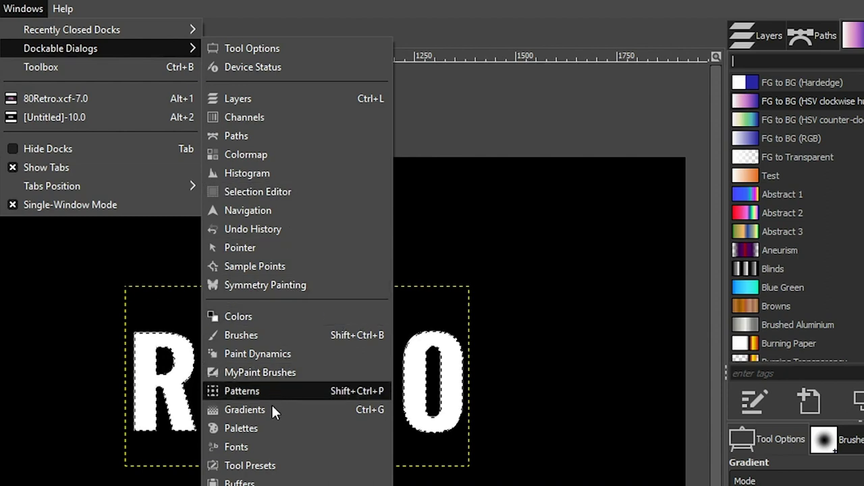
click(853, 41)
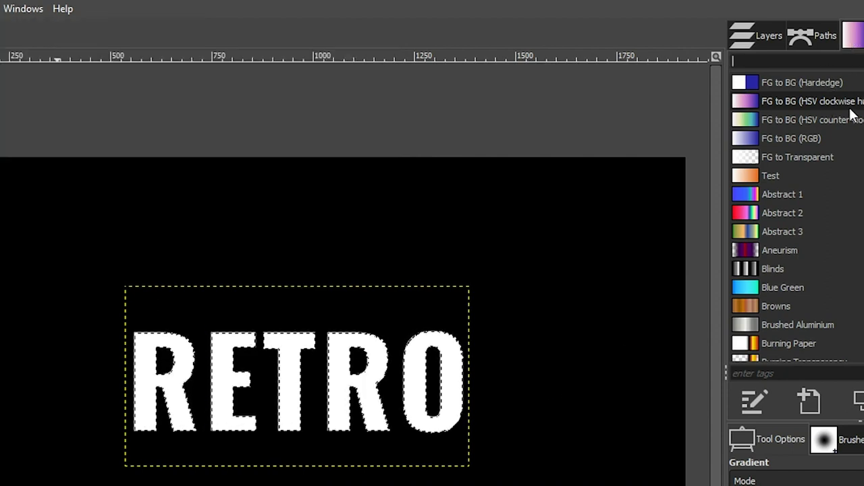
click(766, 139)
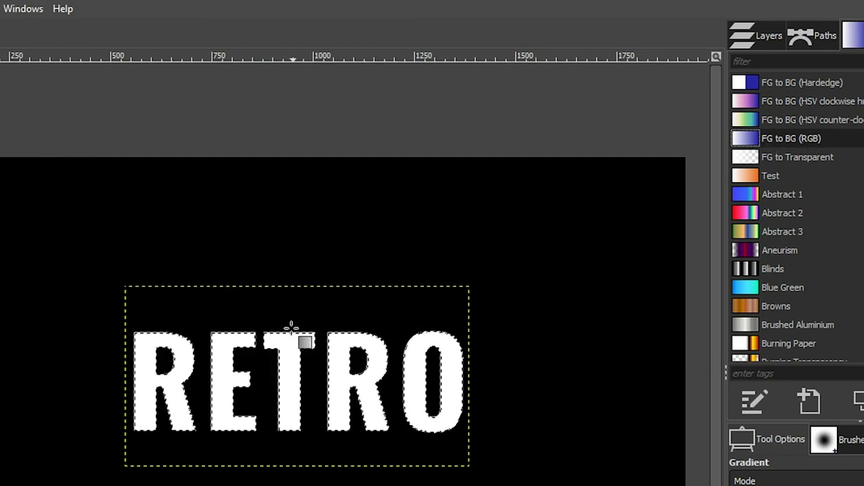
Step: Fill the selected RETRO letters with a reversed vertical gradient, blue at the top fading to white at the bottom, and clear the selection
drag(291, 322, 290, 443)
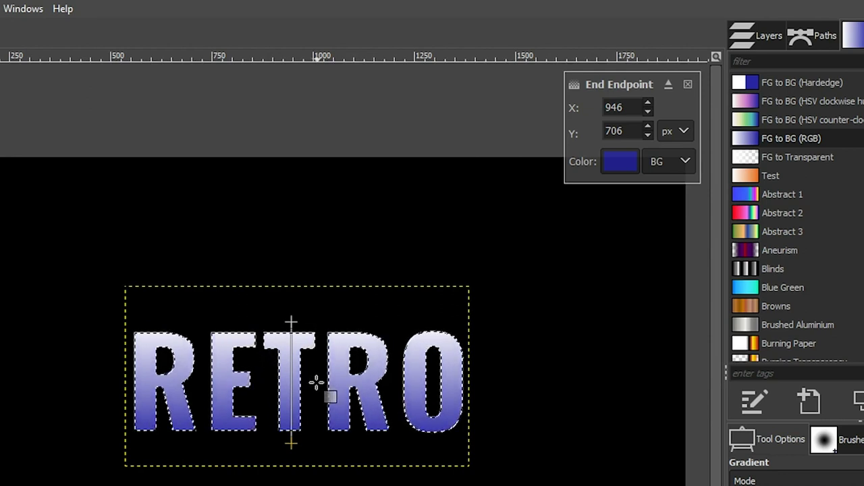
mouse_move(291, 442)
mouse_down()
mouse_move(291, 395)
mouse_move(291, 433)
mouse_up()
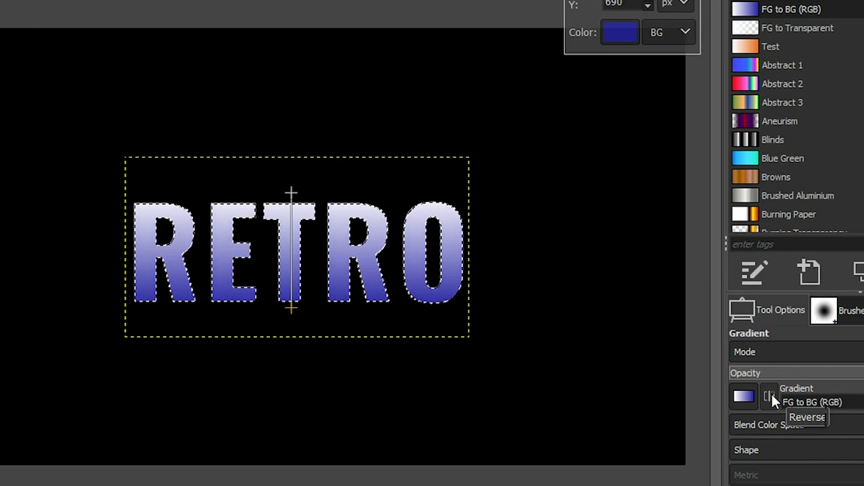
click(771, 393)
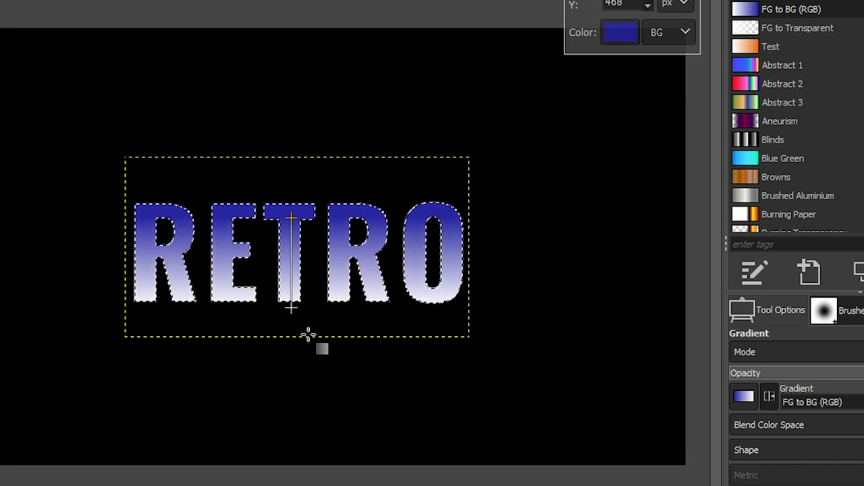
key(Return)
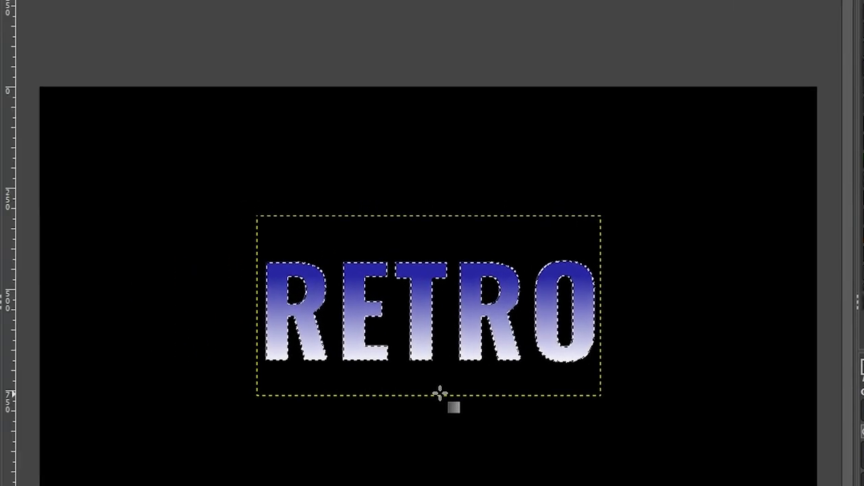
click(68, 8)
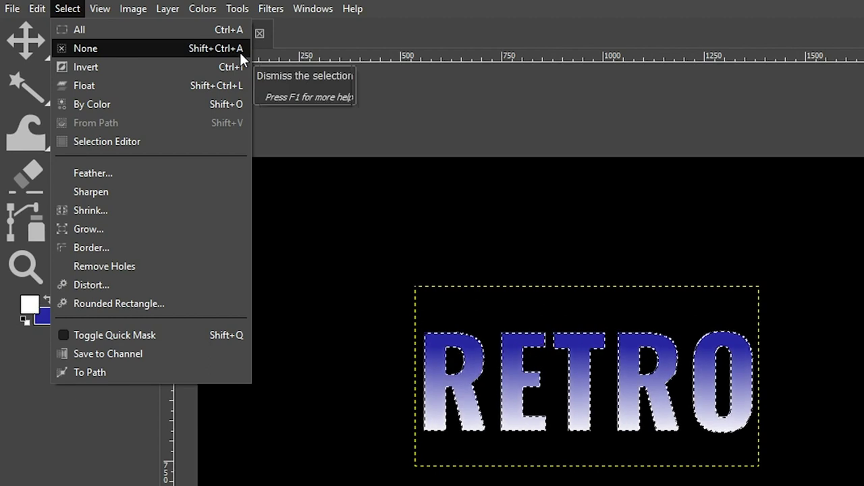
click(197, 49)
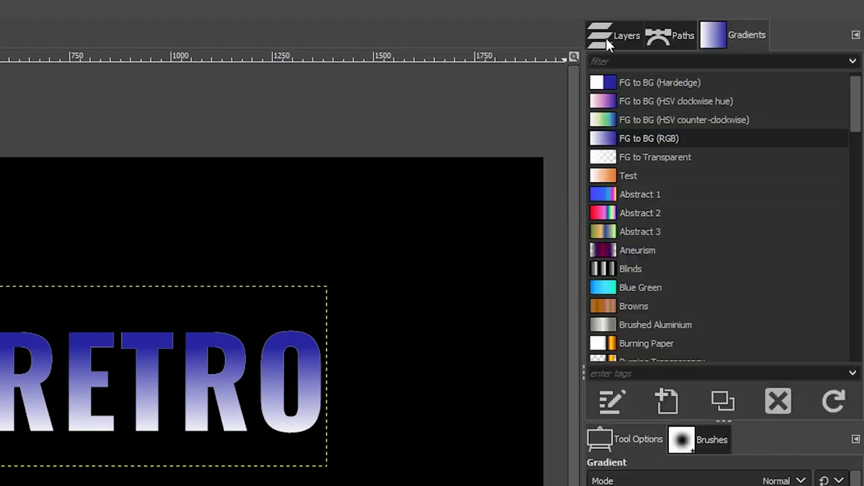
Step: Duplicate the Gradient 1 layer and rename the copy as Gradient 2
click(606, 38)
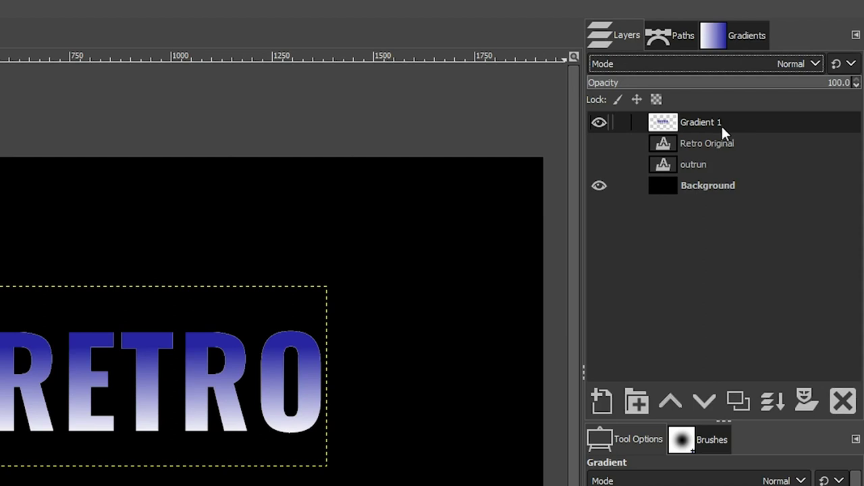
click(736, 399)
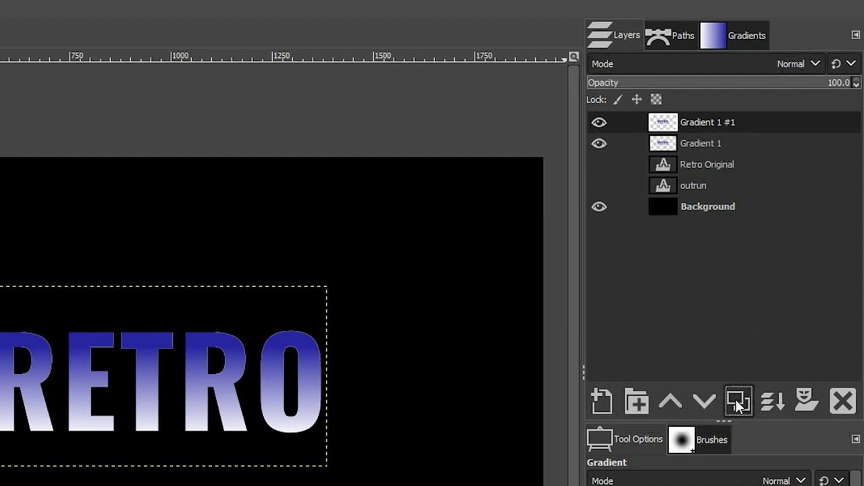
double_click(720, 123)
click(718, 123)
drag(718, 122, 743, 123)
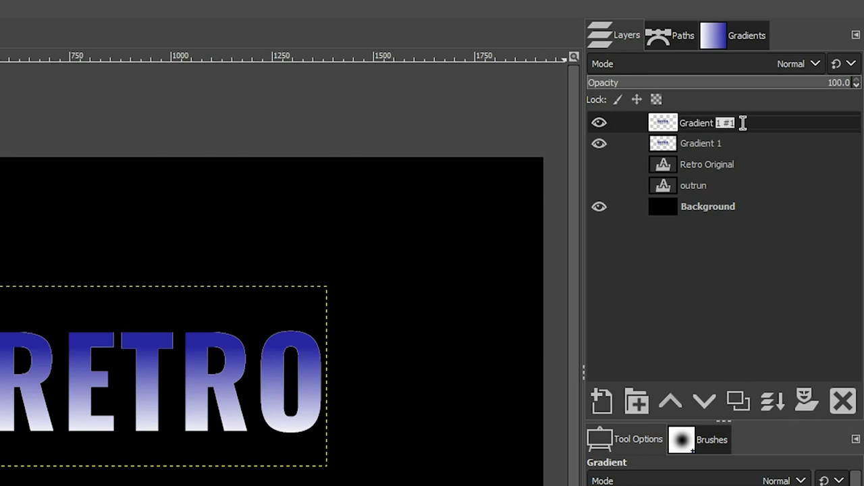
text(2)
key(Return)
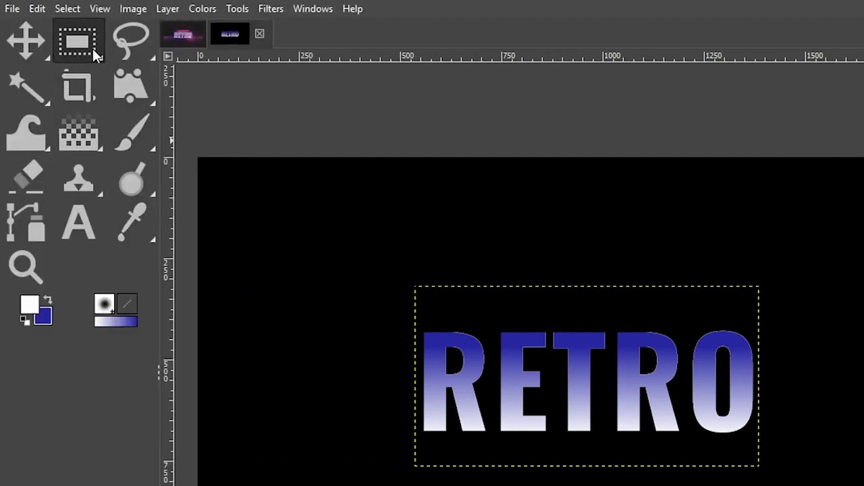
Step: Delete the upper half of the RETRO letters on the Gradient 2 layer using a rectangular selection, and clear the selection
click(90, 46)
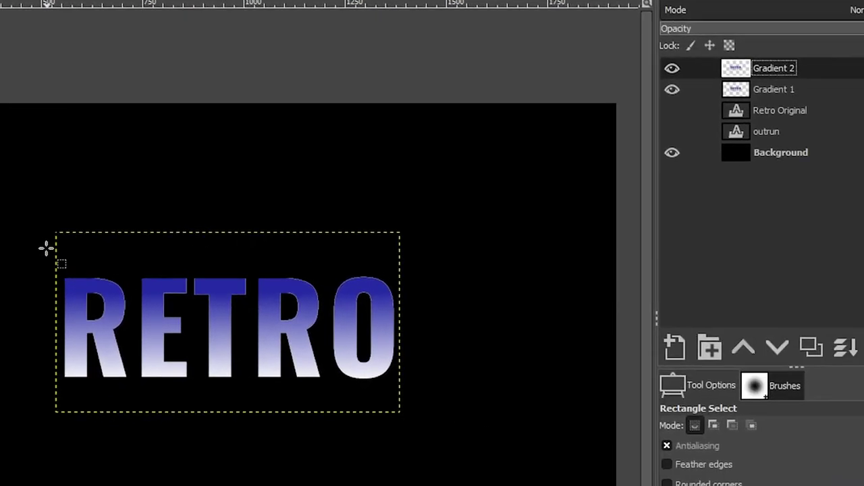
drag(388, 298, 438, 342)
drag(94, 290, 423, 326)
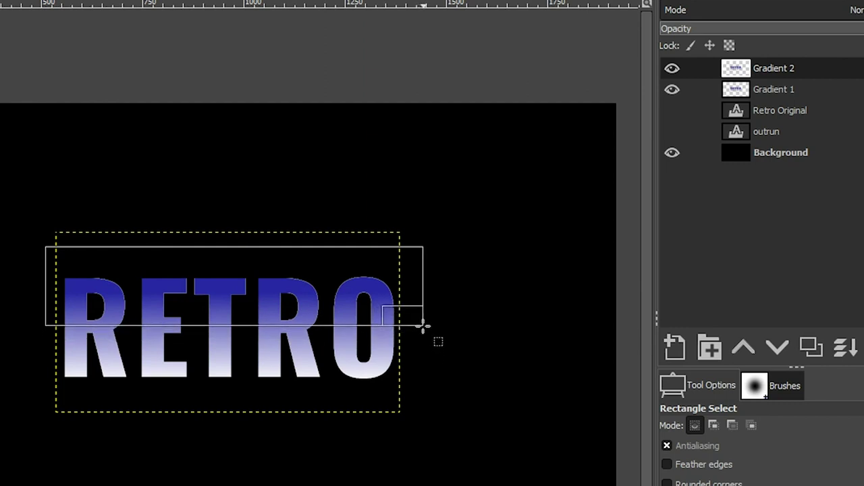
drag(423, 326, 424, 325)
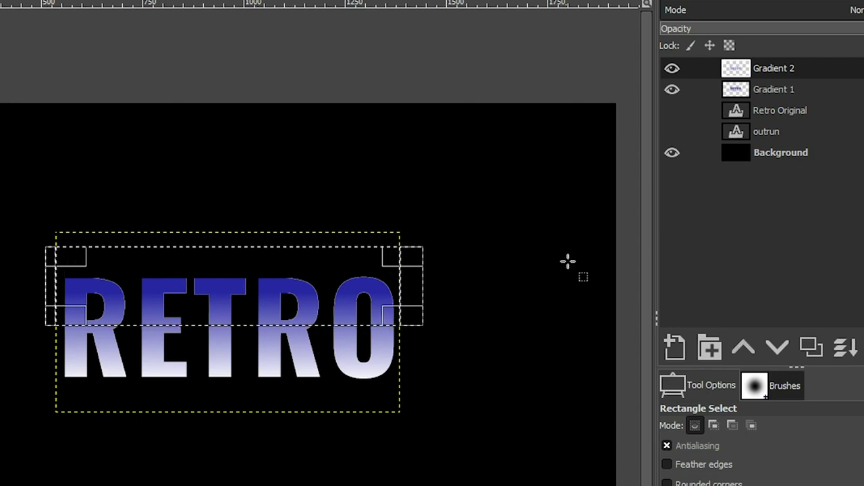
click(670, 91)
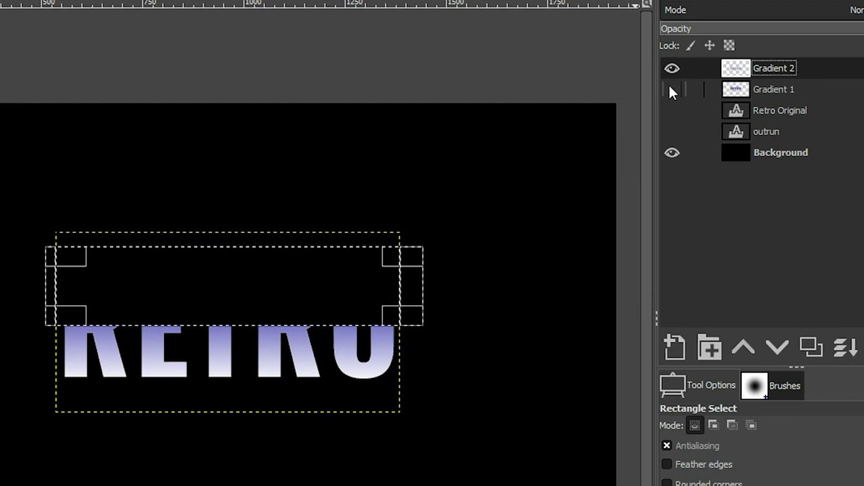
click(671, 90)
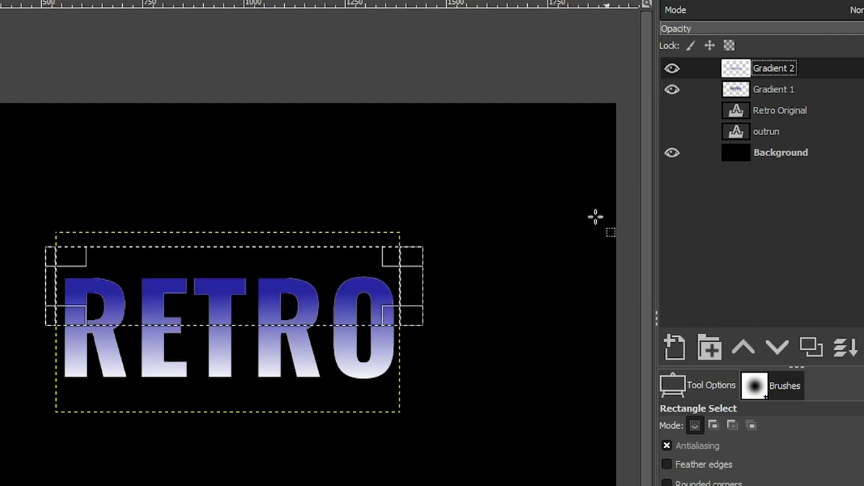
click(491, 328)
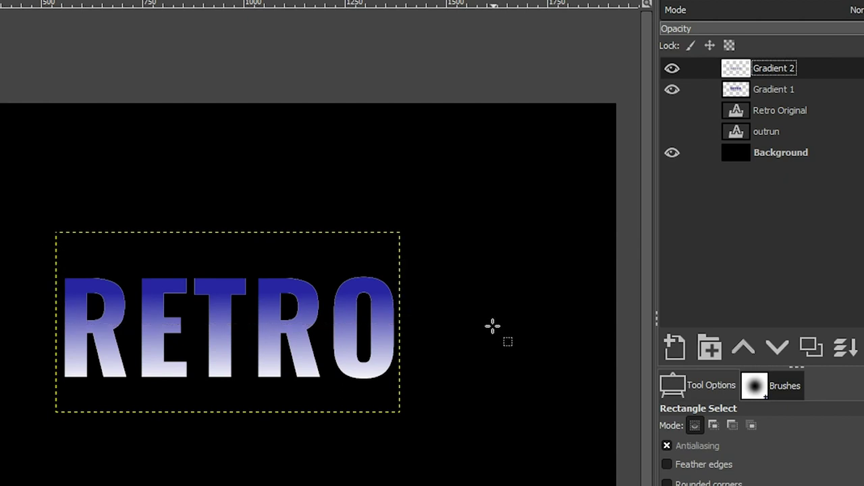
Step: Hide the Gradient 1 layer and set the Gradient tool to FG to BG (HSV clockwise hue)
click(672, 89)
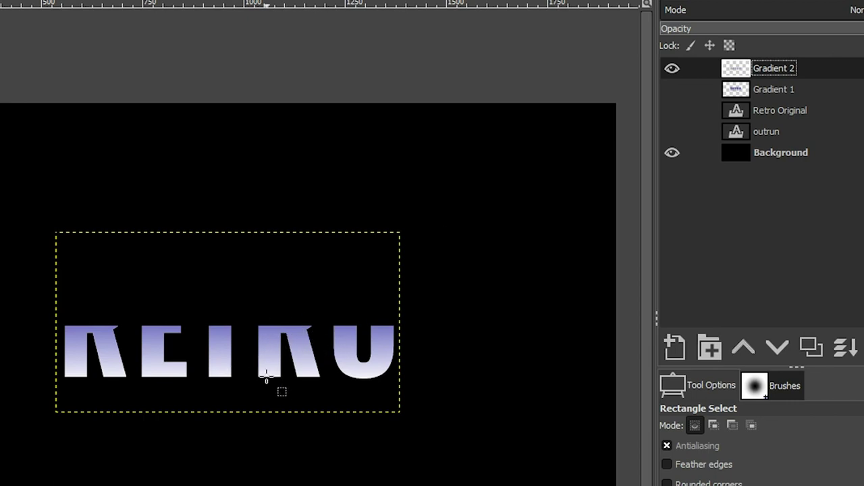
key(g)
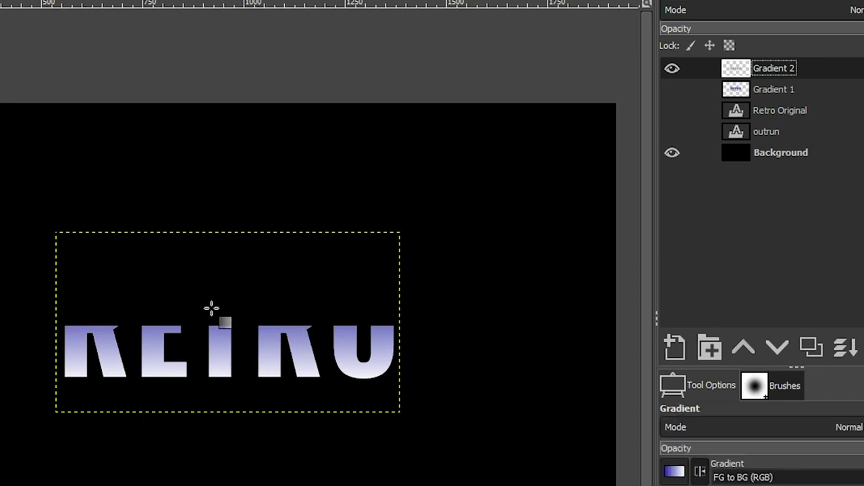
click(736, 3)
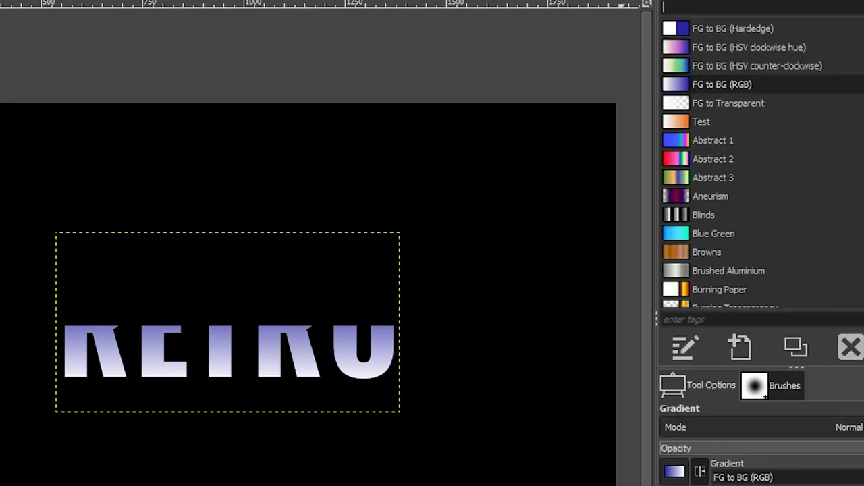
click(746, 46)
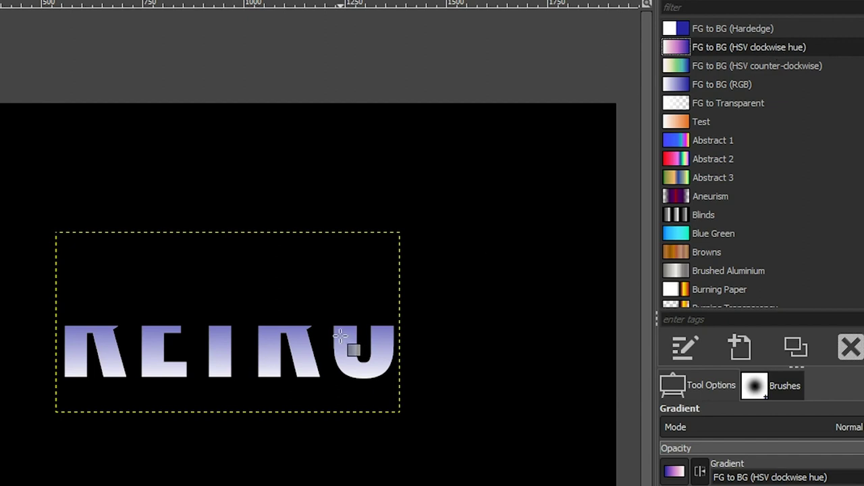
Step: Select the remaining half-letters from Gradient 2's alpha and fill them with a reversed vertical gradient, blue at the top through pink to white at the bottom
drag(219, 389, 218, 319)
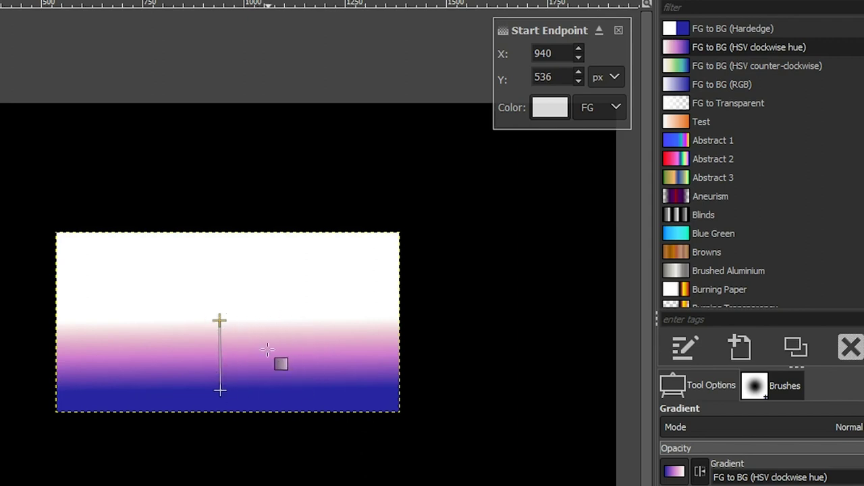
key(Escape)
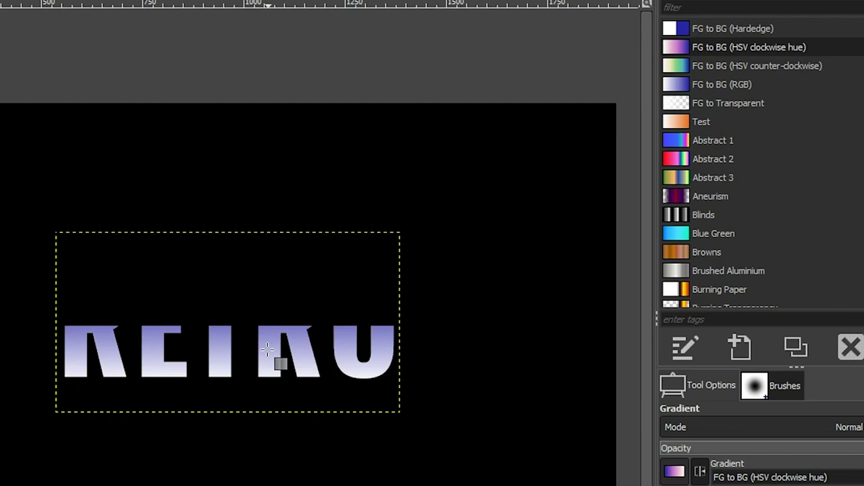
click(665, 2)
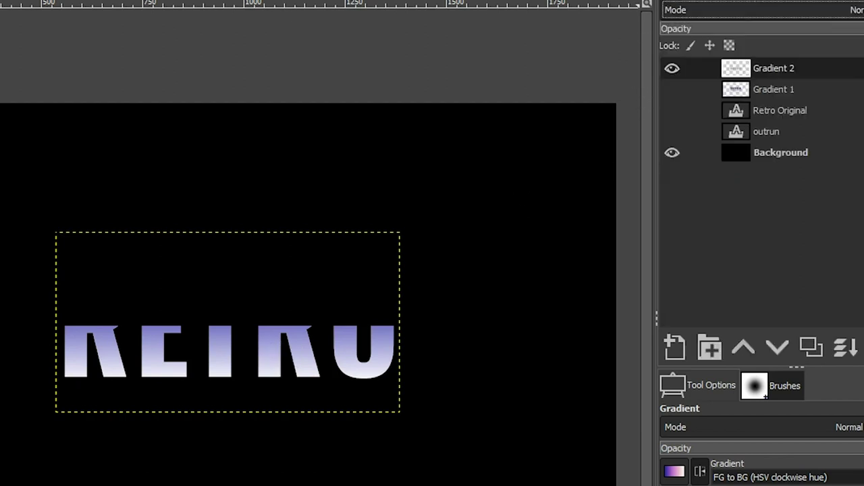
right_click(805, 68)
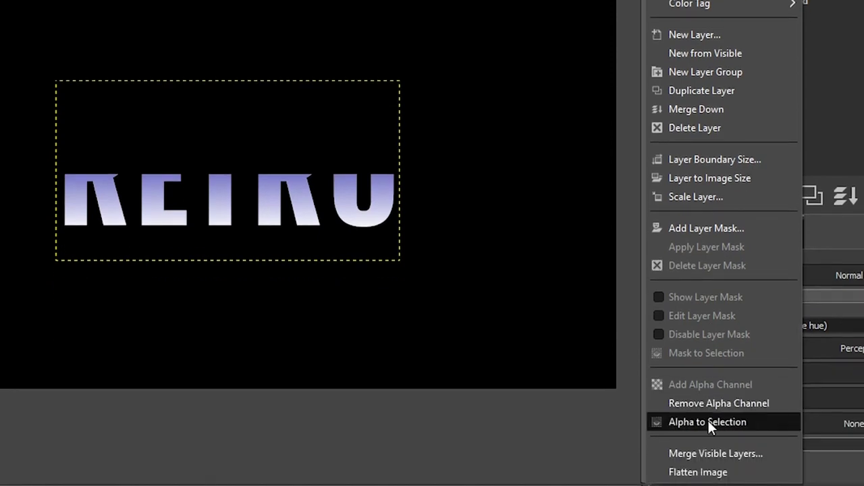
click(708, 421)
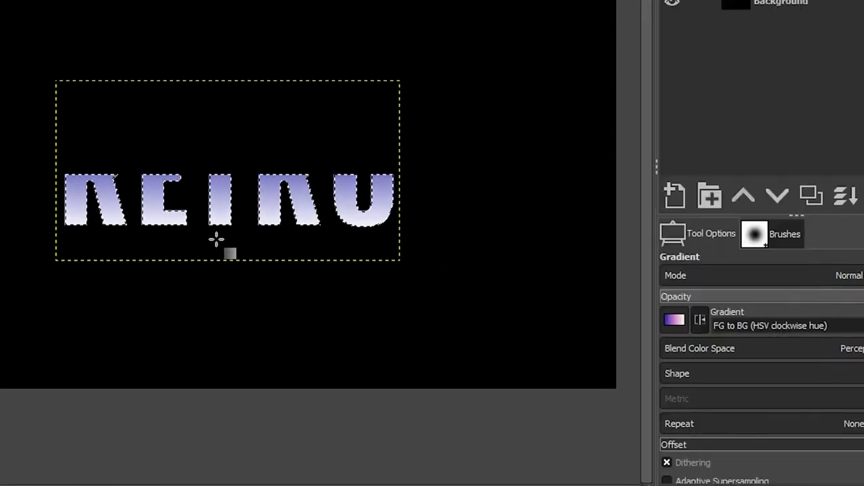
drag(220, 240, 220, 167)
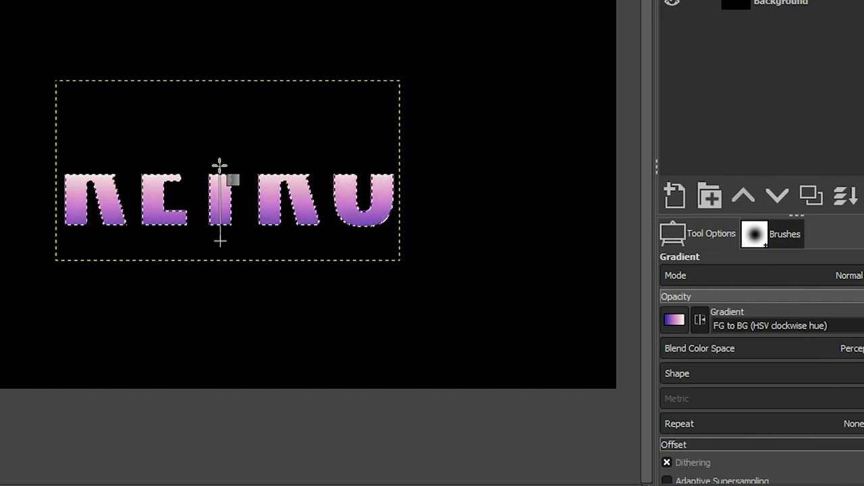
drag(221, 240, 222, 231)
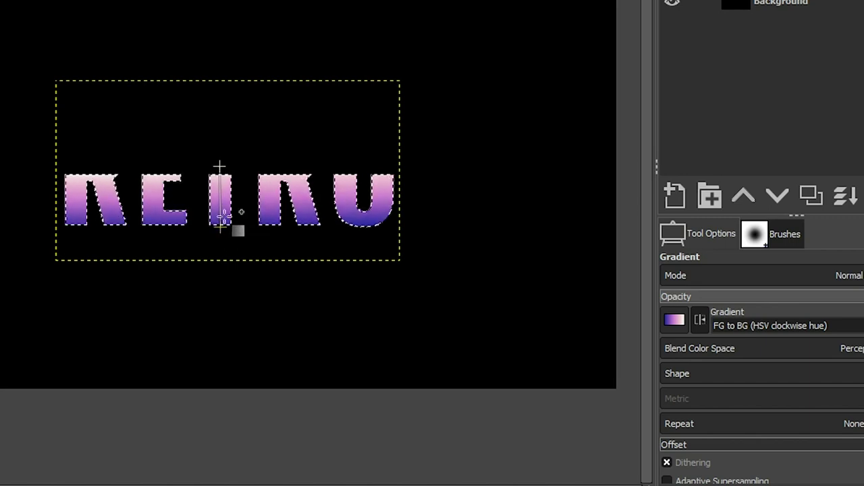
click(699, 322)
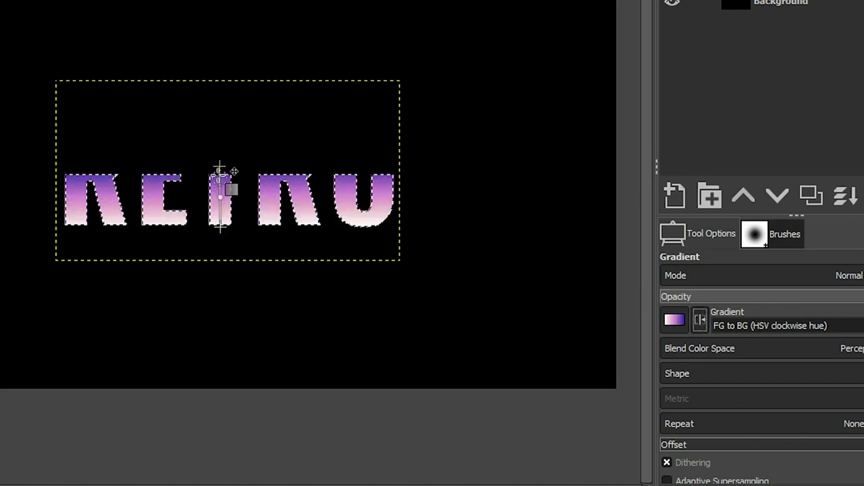
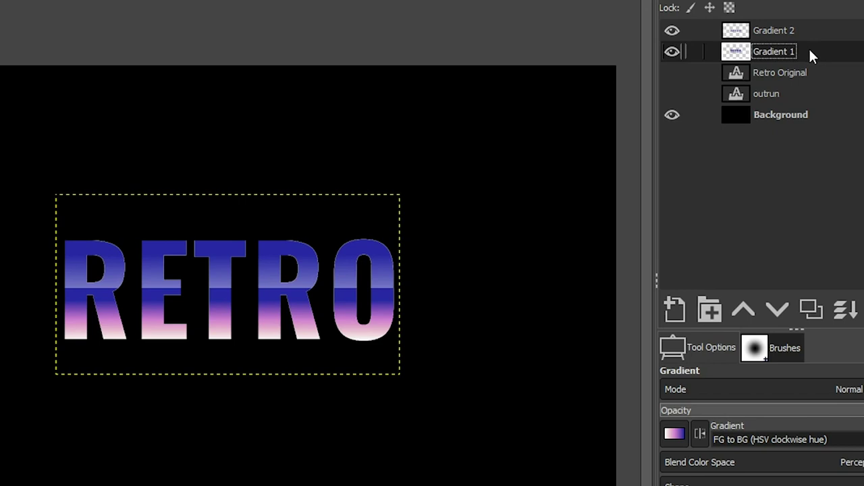
Step: Select the full RETRO letter shapes from the Gradient 1 layer's alpha and add a new transparent layer named Stroke
right_click(809, 47)
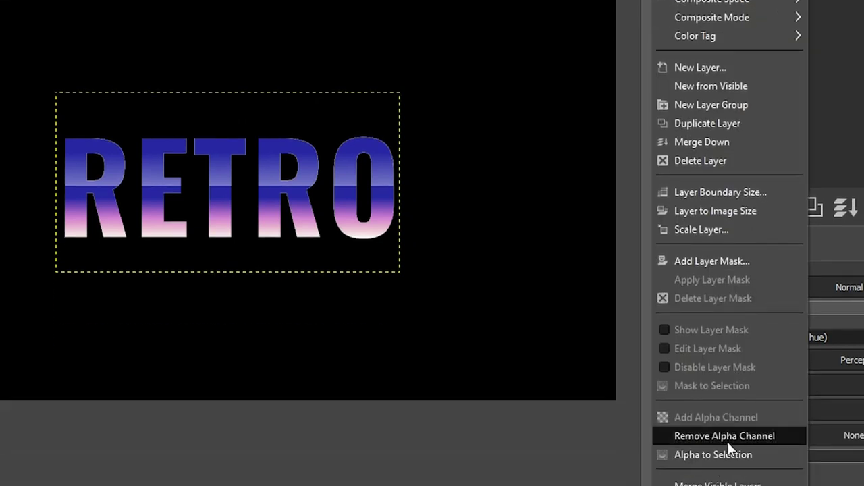
click(679, 455)
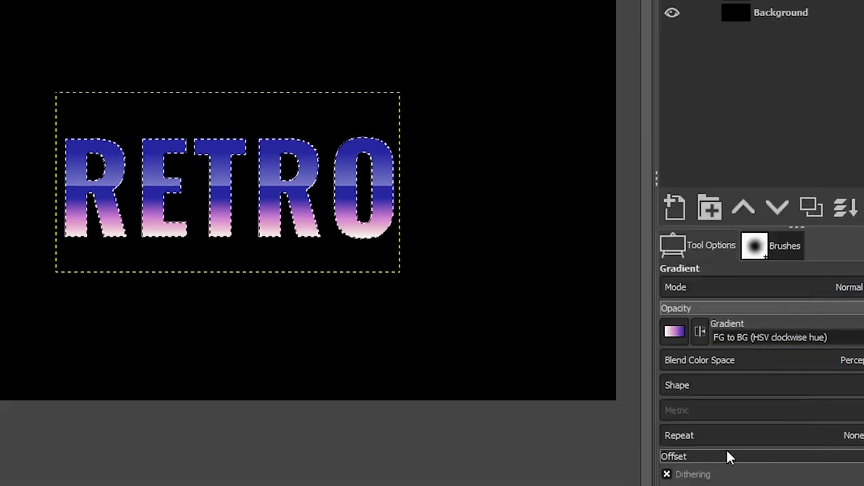
click(683, 200)
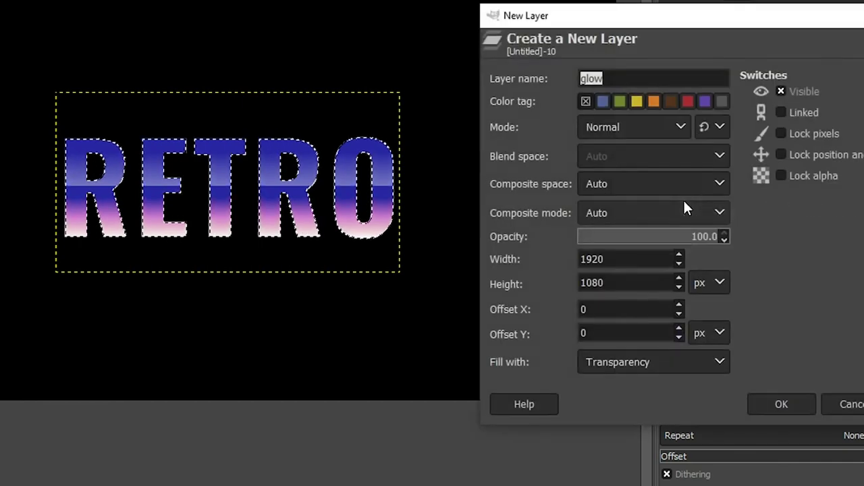
text(Stroke)
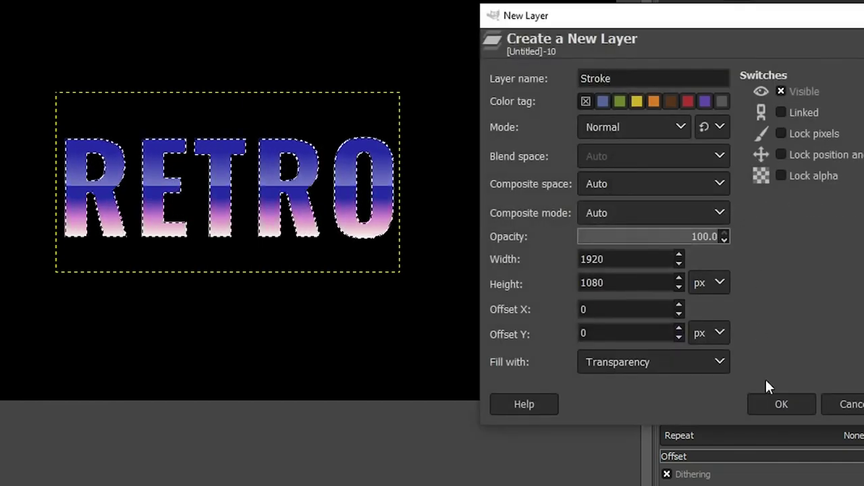
click(777, 406)
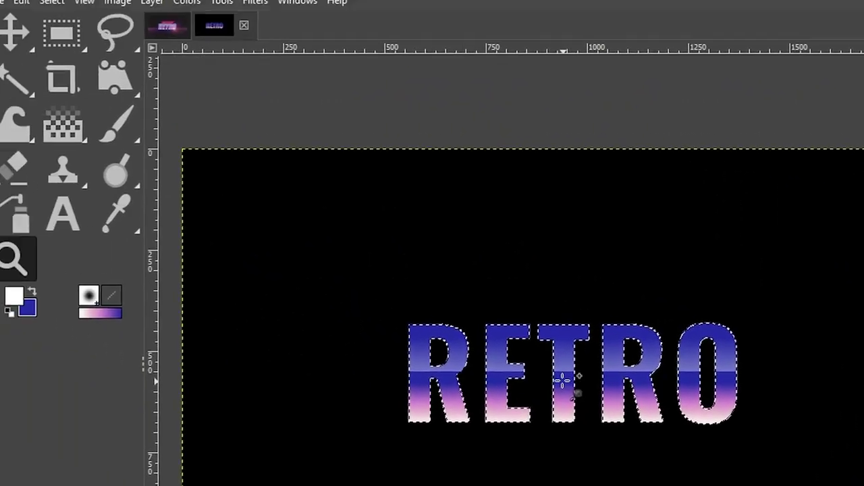
Step: Grow the RETRO letter selection by 7 px
click(563, 382)
click(563, 381)
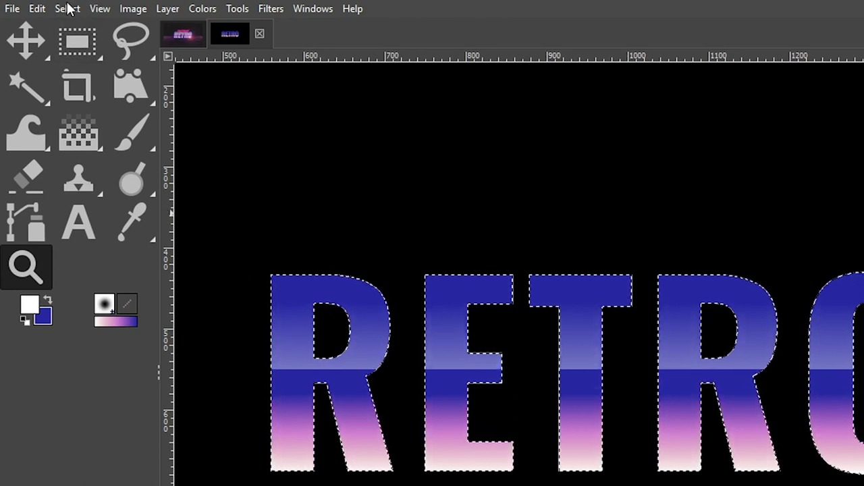
click(67, 7)
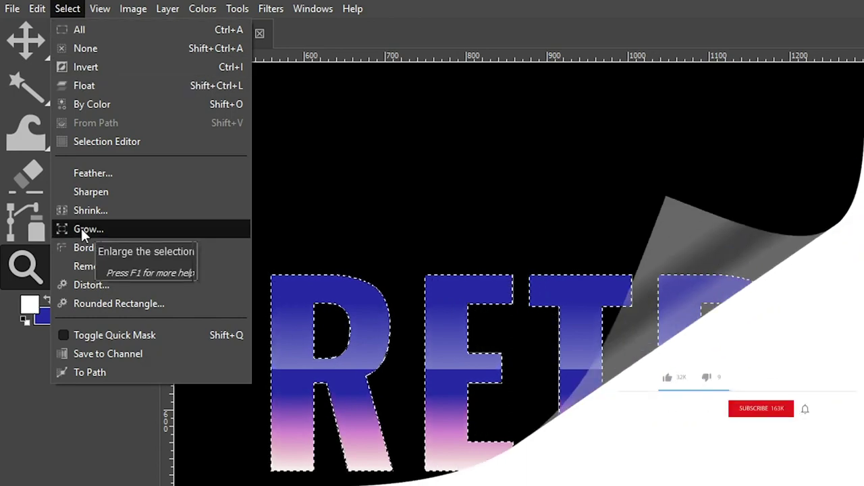
click(81, 229)
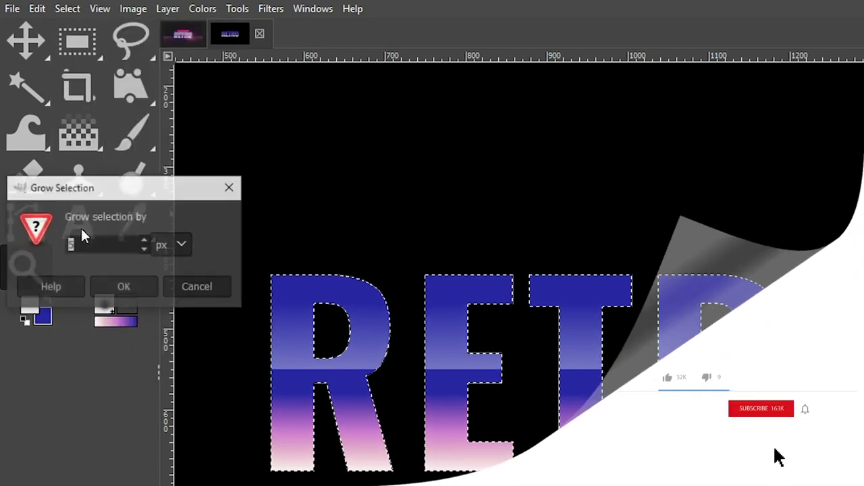
click(145, 238)
click(145, 240)
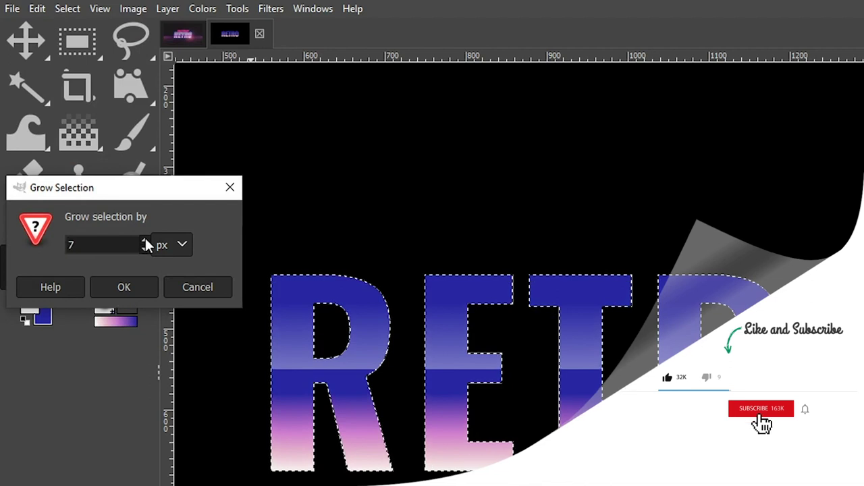
click(125, 287)
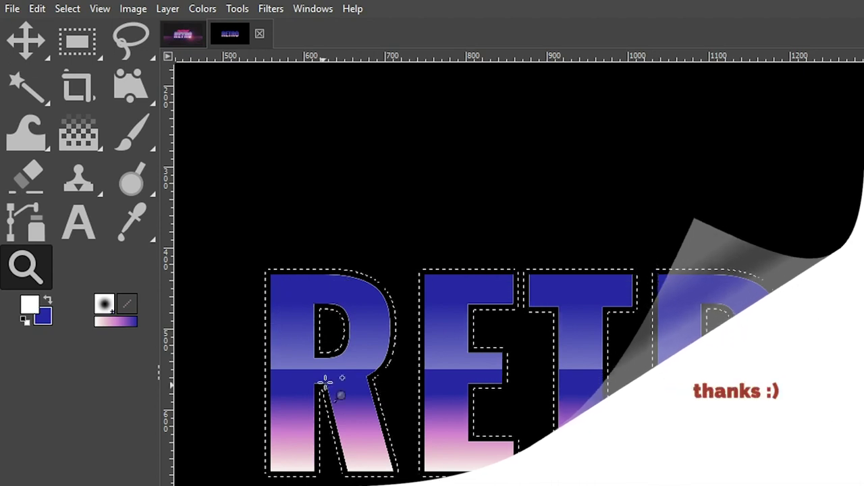
Step: Try a vertical white-to-blue gradient in the enlarged selection with the Stroke layer moved below Gradient 1, and undo both changes
click(77, 145)
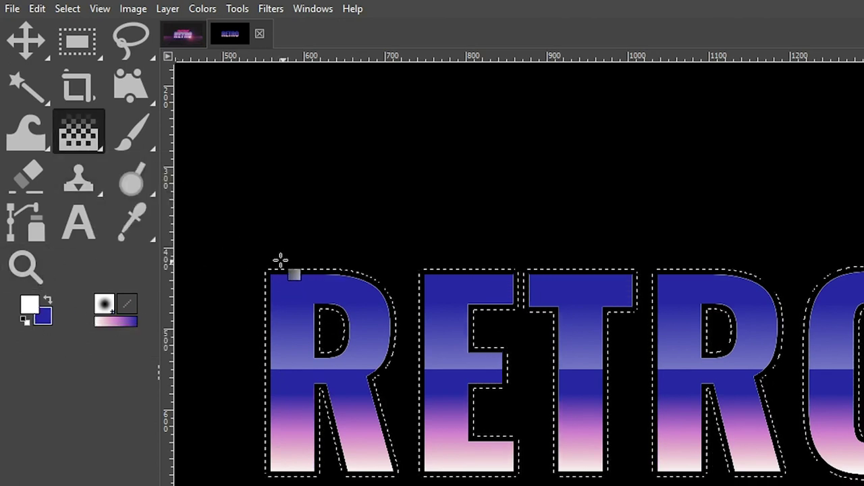
drag(278, 263, 277, 387)
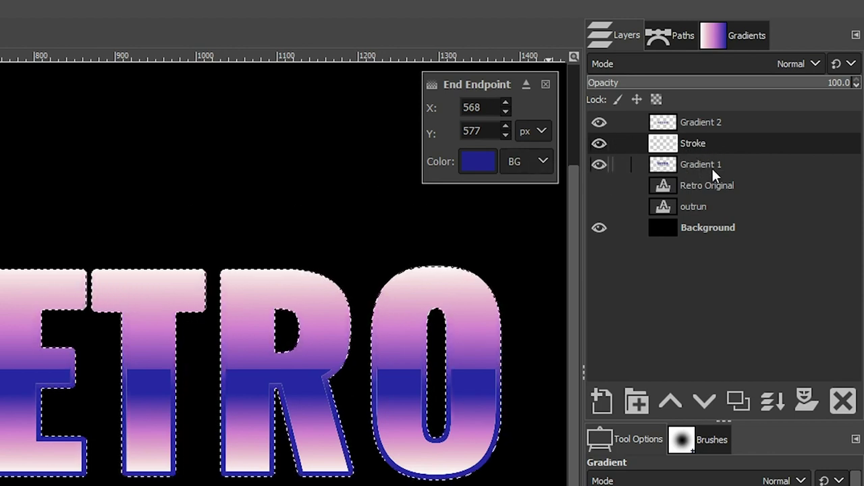
click(712, 400)
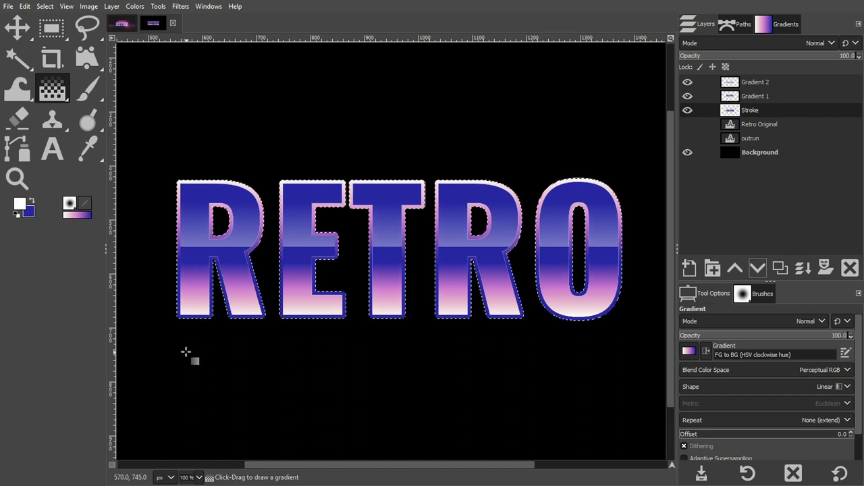
key(ctrl+z)
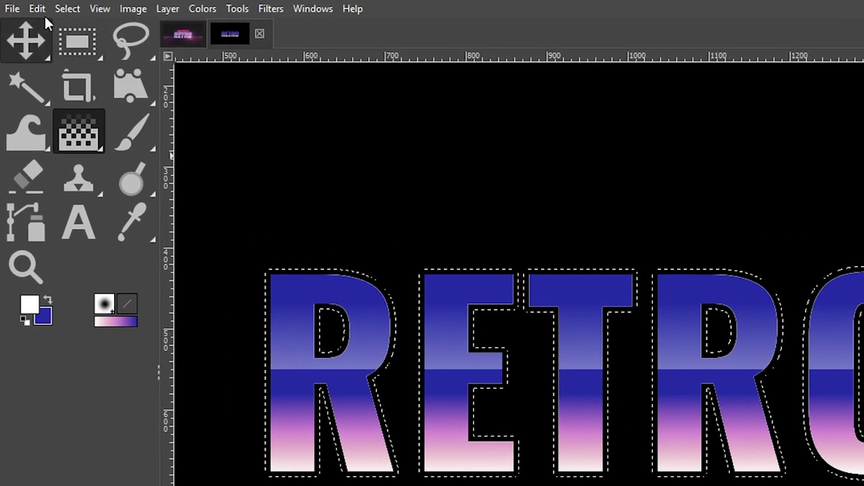
click(25, 6)
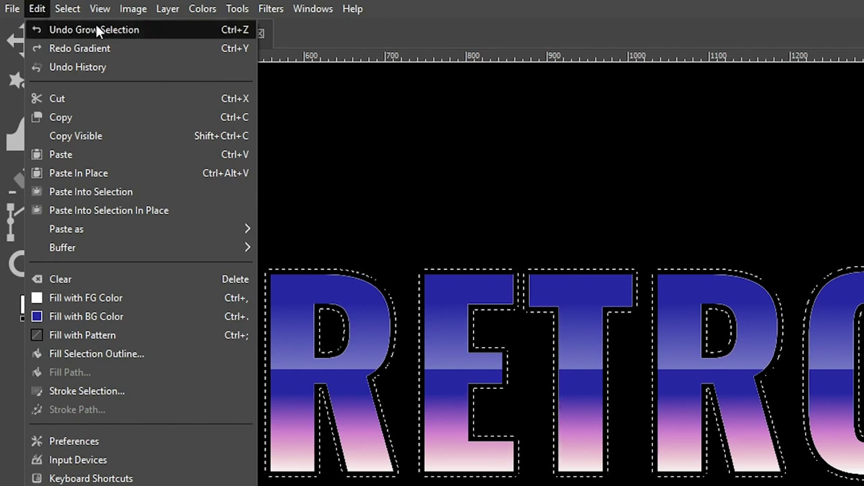
click(366, 31)
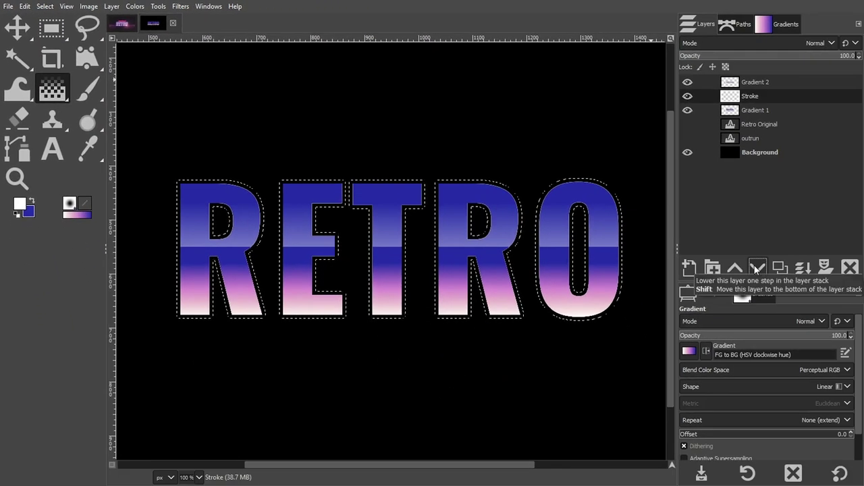
Step: Lower the Stroke layer below Gradient 1, fill its selection with a vertical gradient from white at the top to blue at the bottom, and clear the selection
click(756, 269)
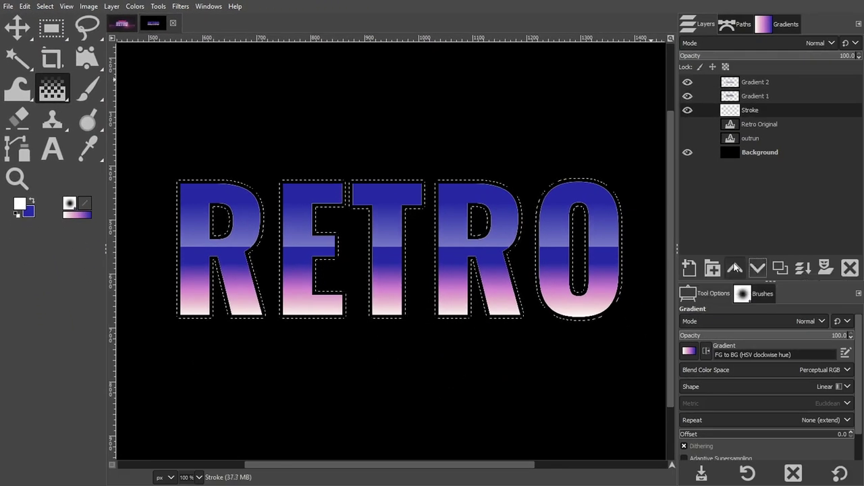
drag(192, 327, 194, 257)
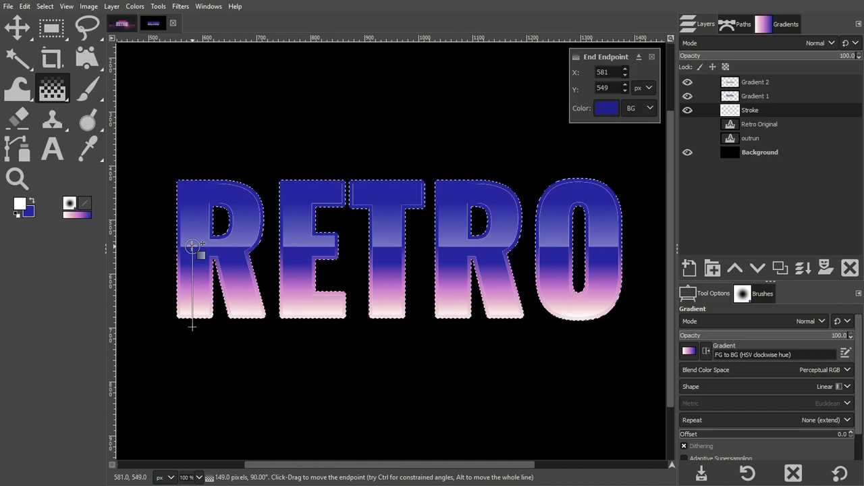
click(706, 350)
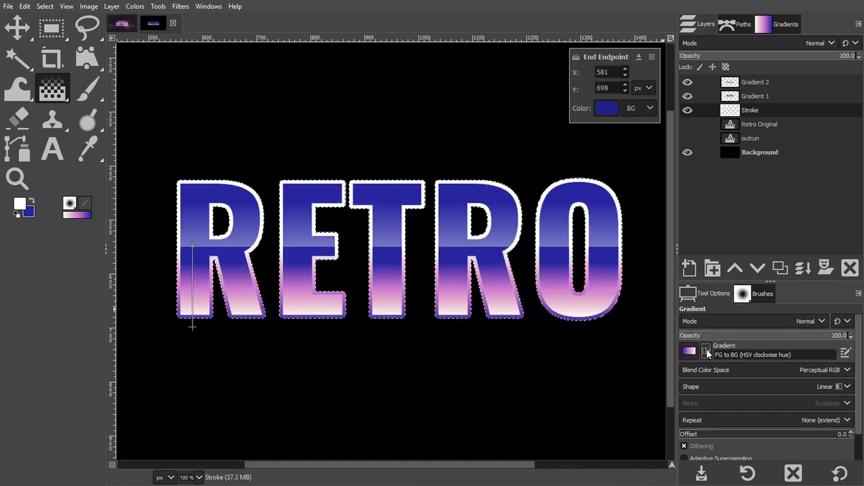
click(192, 236)
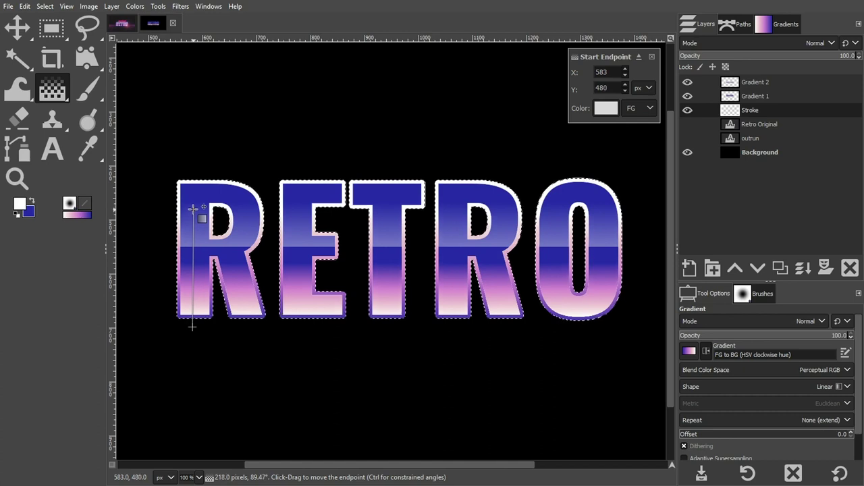
drag(193, 208, 192, 208)
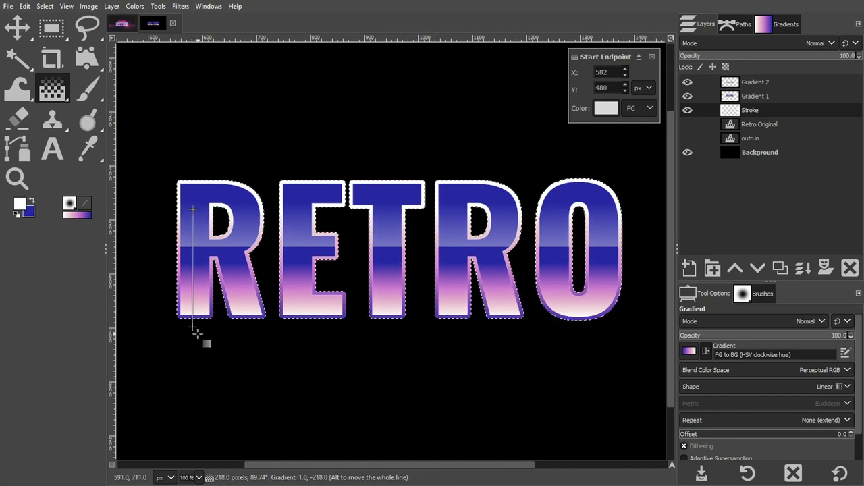
drag(193, 327, 193, 323)
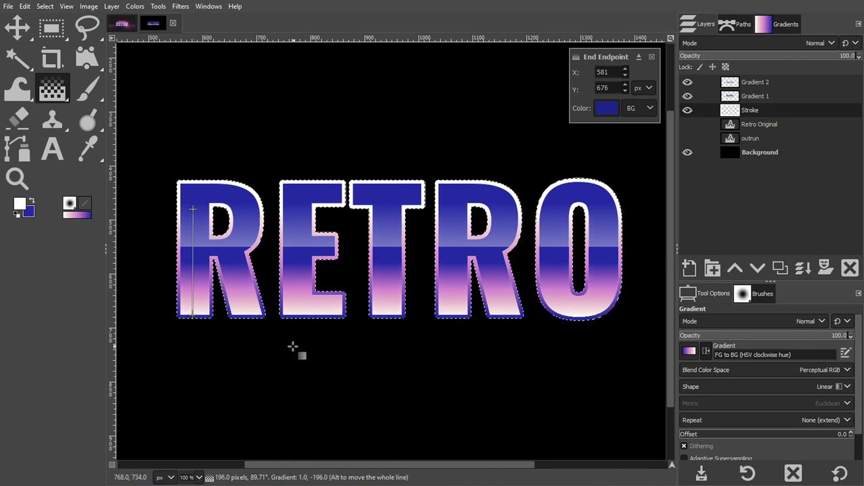
key(Return)
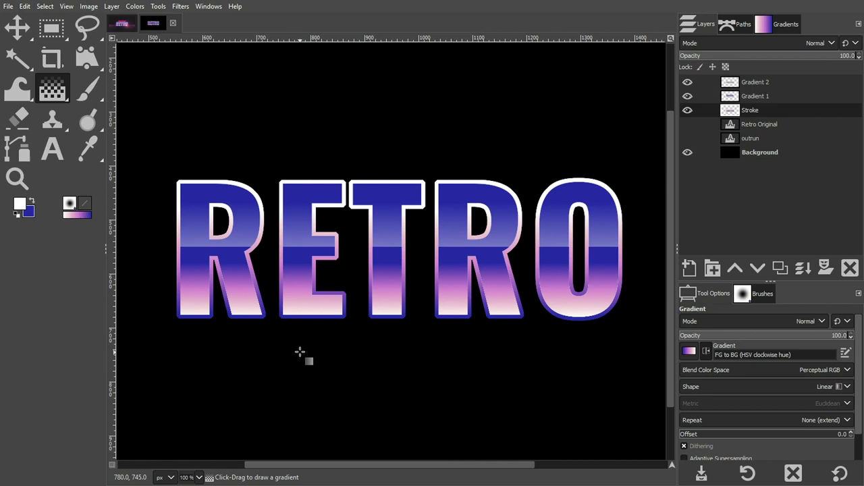
Step: Select the Stroke layer's letter shapes from its alpha and add a transparent layer named Glow directly below Stroke
right_click(767, 109)
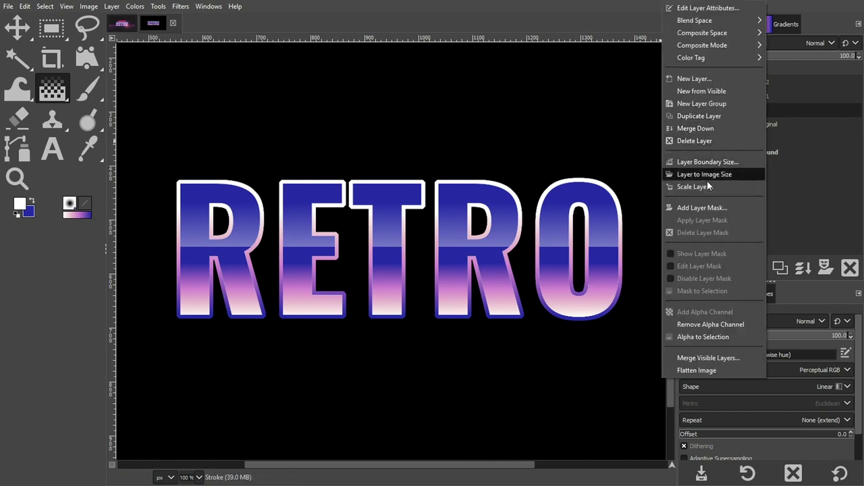
click(706, 338)
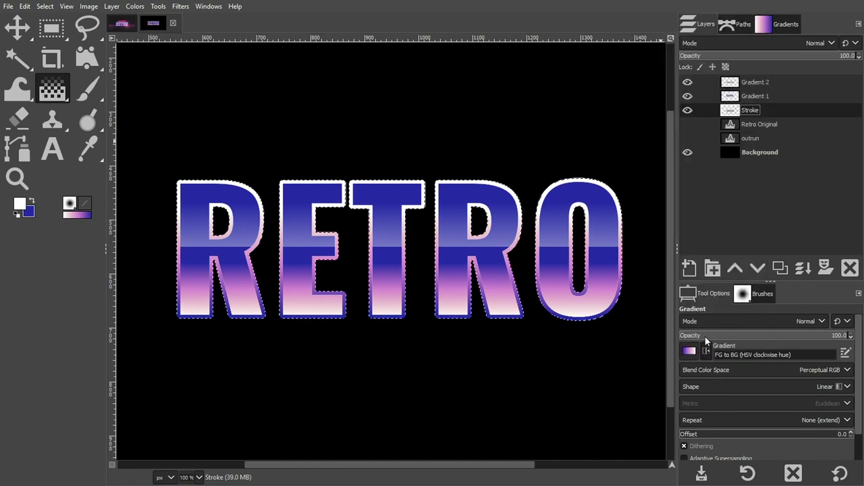
click(689, 268)
text(Glow)
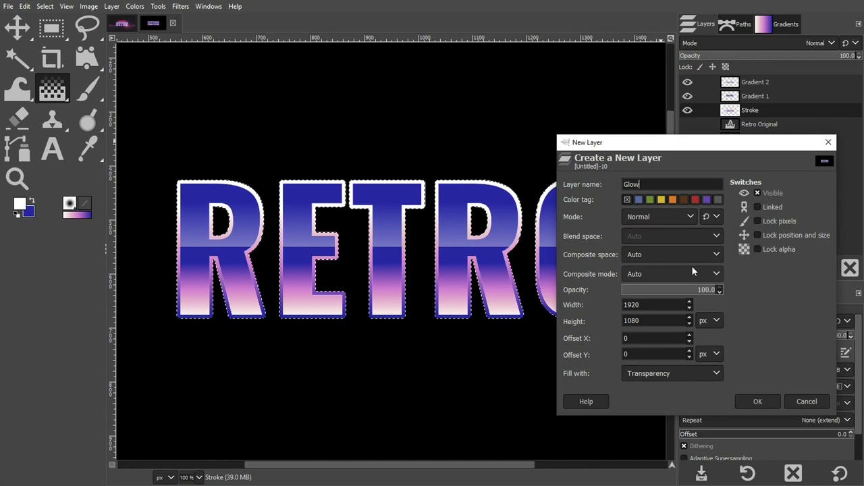
click(746, 400)
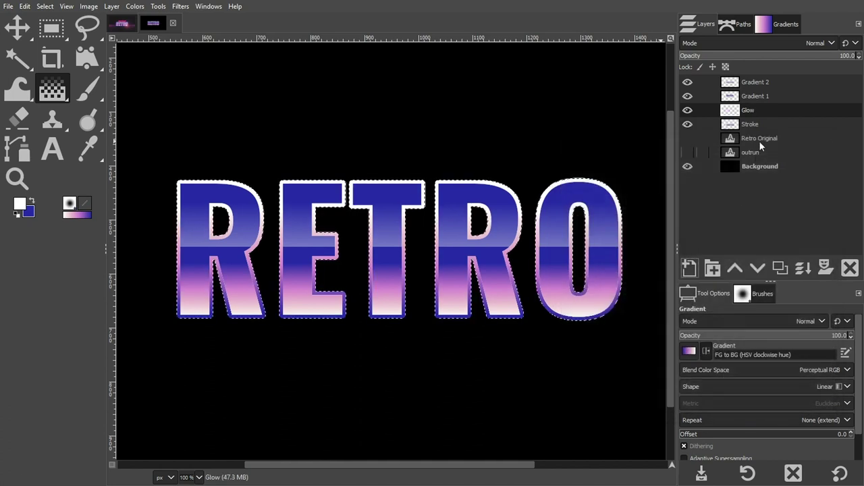
click(758, 269)
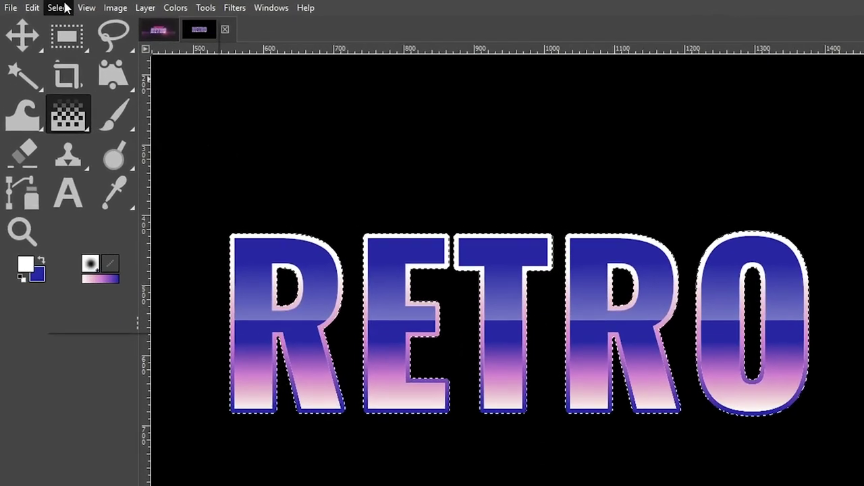
Step: Grow the RETRO letter selection by about 10 px
click(45, 6)
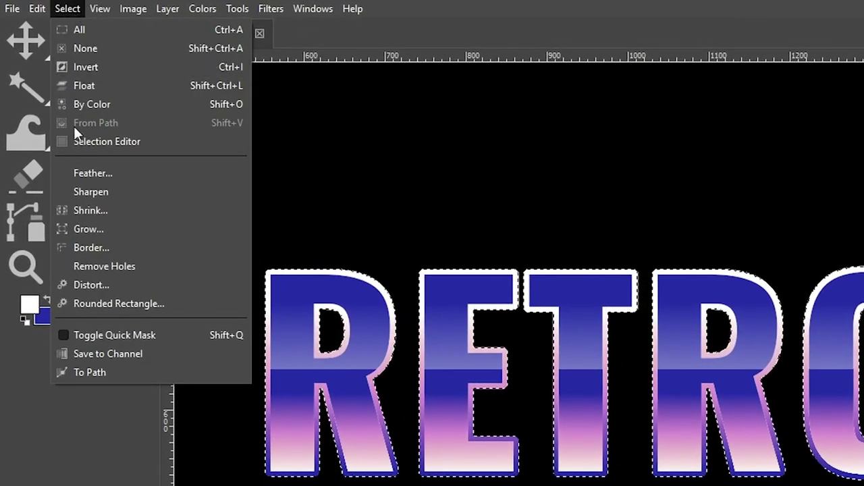
click(74, 225)
text(8)
click(143, 240)
click(143, 240)
click(123, 285)
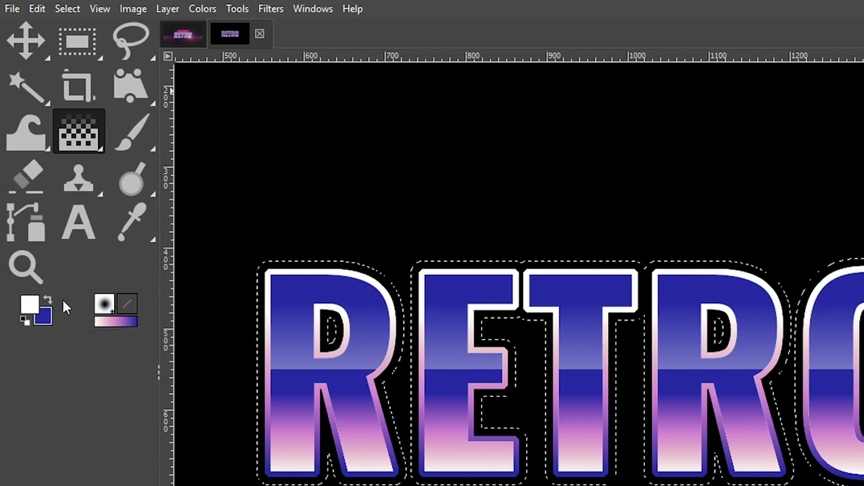
Step: Fill the enlarged selection on the Glow layer with the blue background color and clear the selection
click(46, 10)
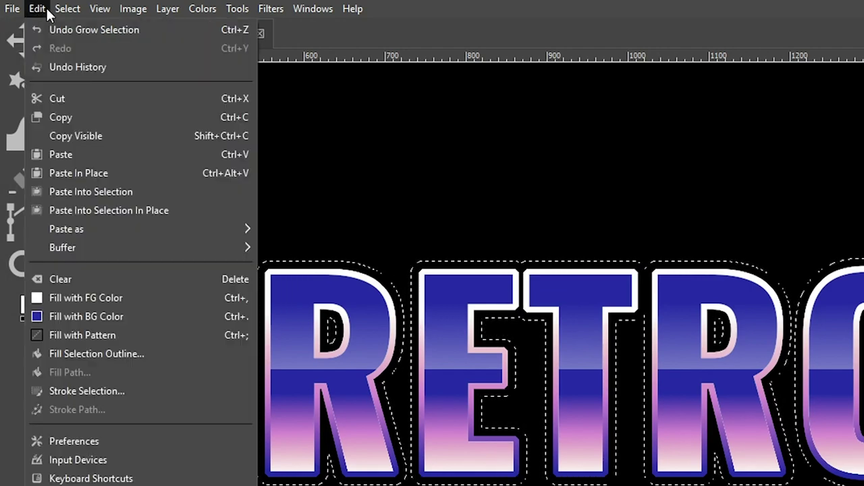
click(96, 317)
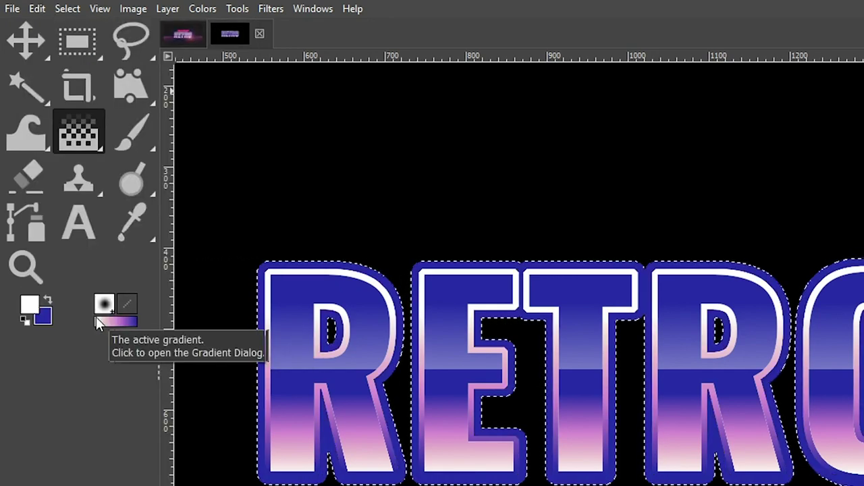
key(ctrl+shift+a)
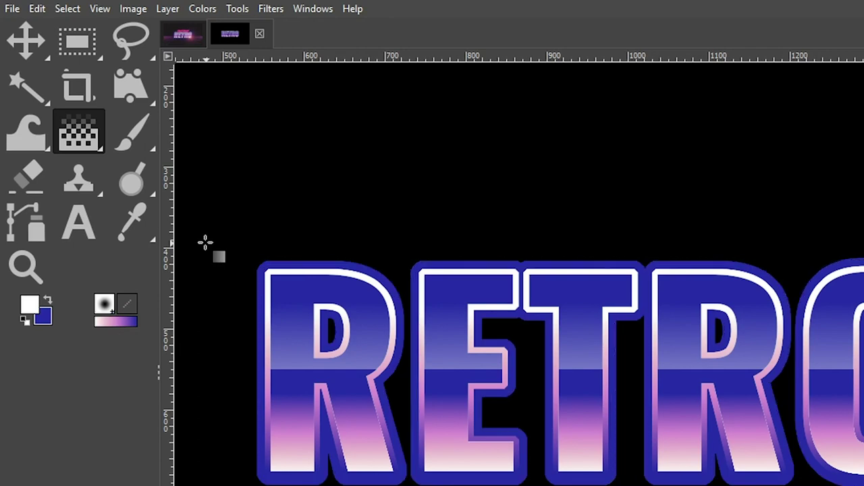
Step: Apply a Gaussian Blur of size 53.64 in X and Y to the Glow layer and reduce its opacity to 49.2
click(272, 9)
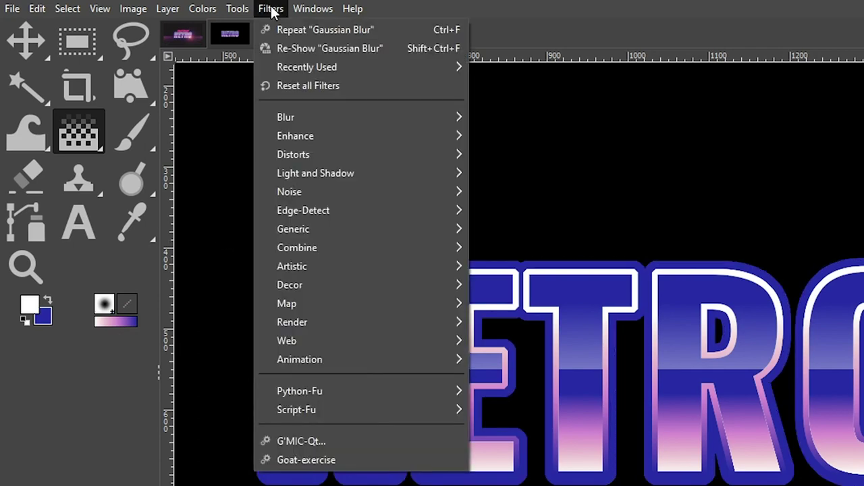
mouse_move(292, 116)
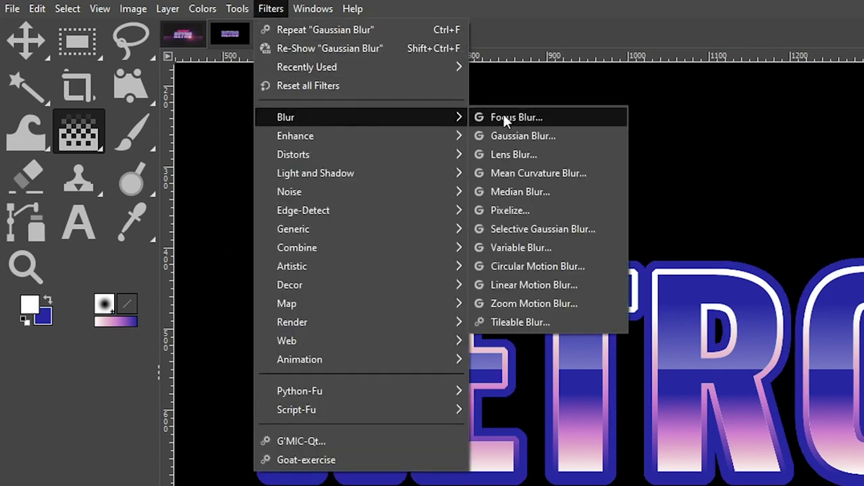
click(552, 134)
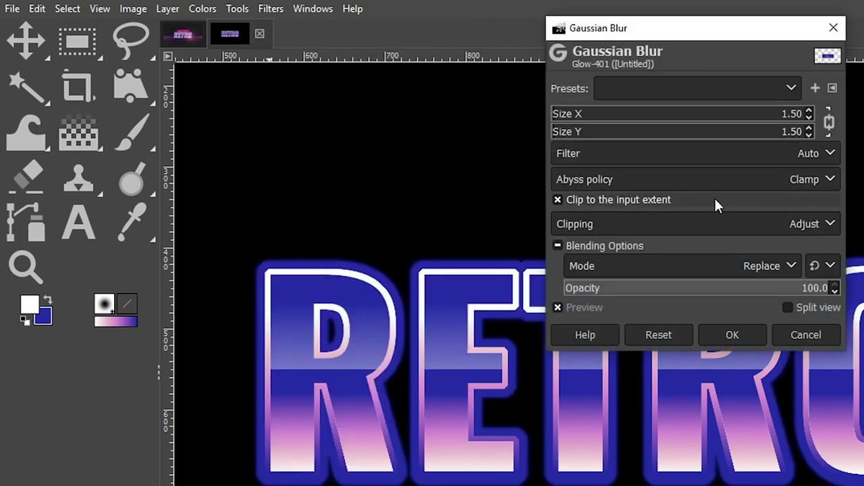
click(601, 132)
click(624, 141)
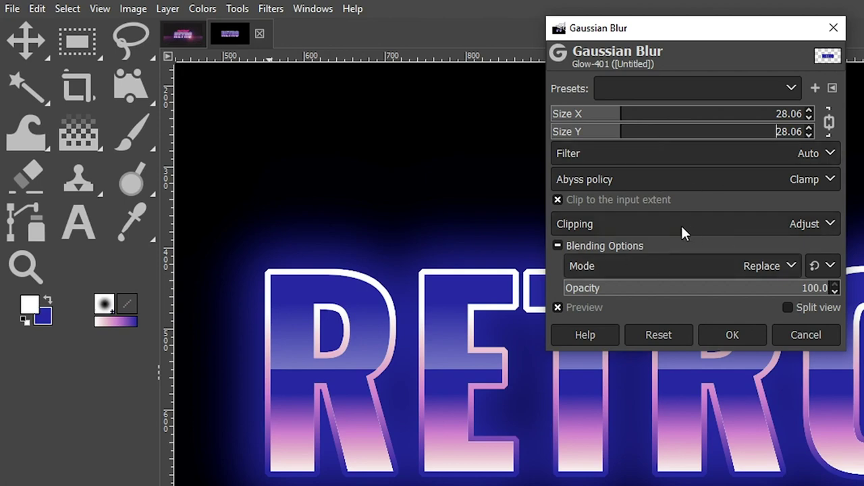
click(638, 122)
drag(637, 121, 686, 123)
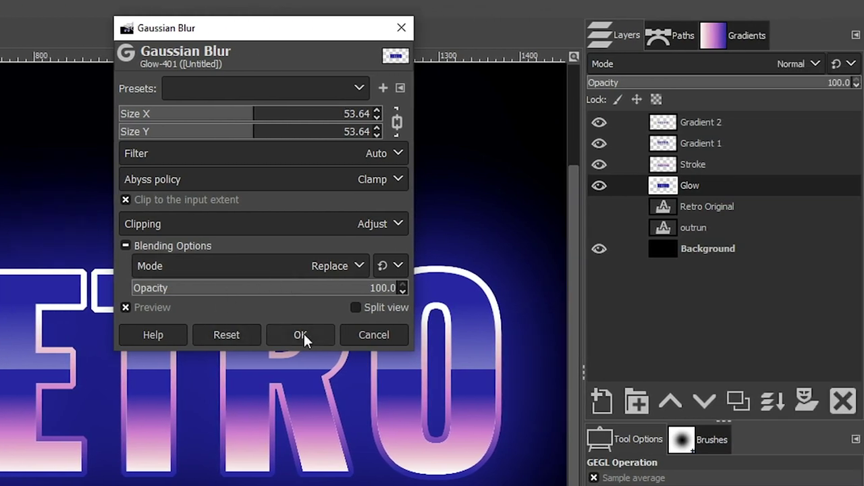
click(301, 335)
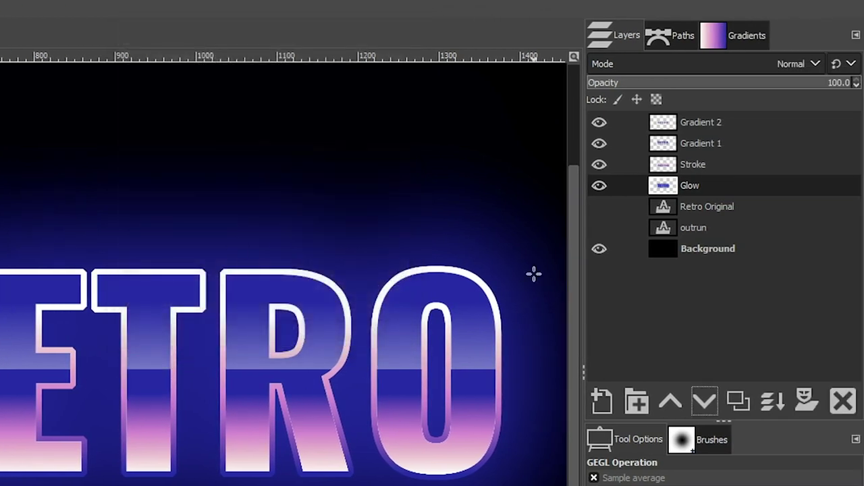
click(714, 85)
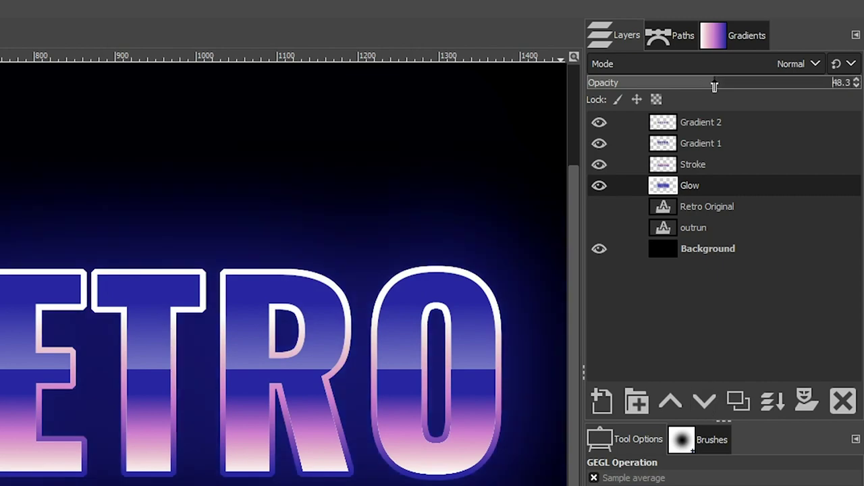
click(740, 314)
Step: Create a layer group at the top of the stack and move Gradient 2, Gradient 1, Stroke and Glow into it
click(731, 122)
right_click(730, 125)
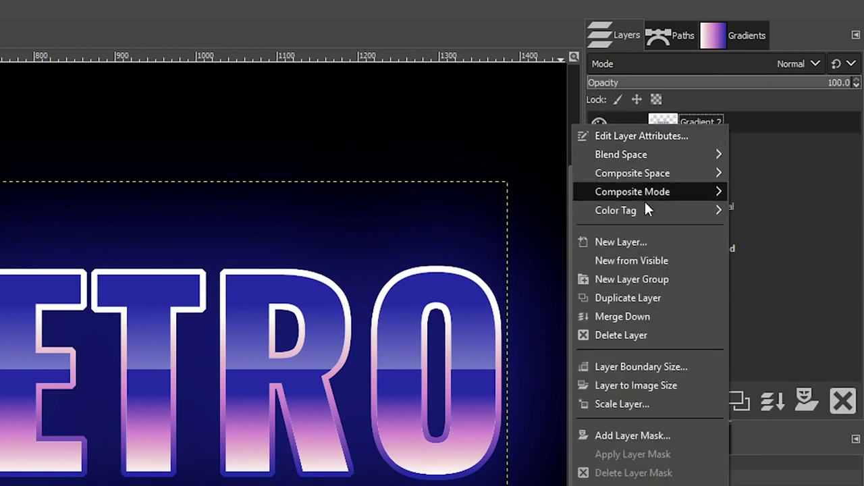
click(642, 279)
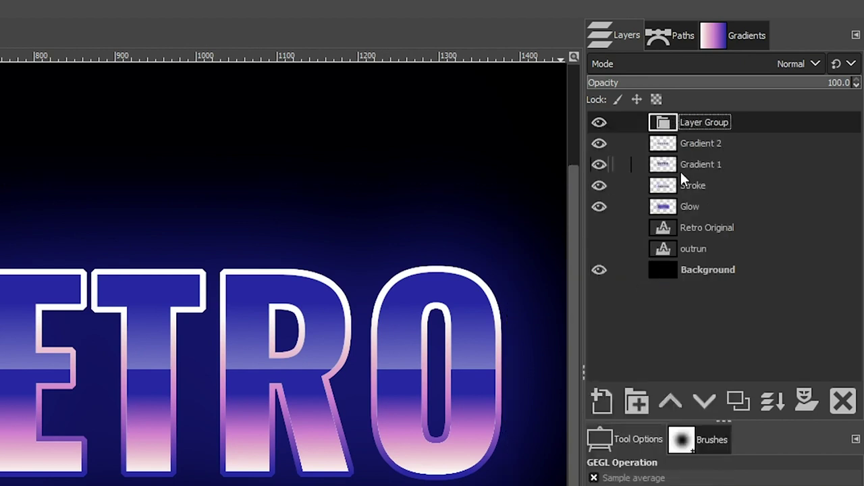
drag(673, 140, 697, 129)
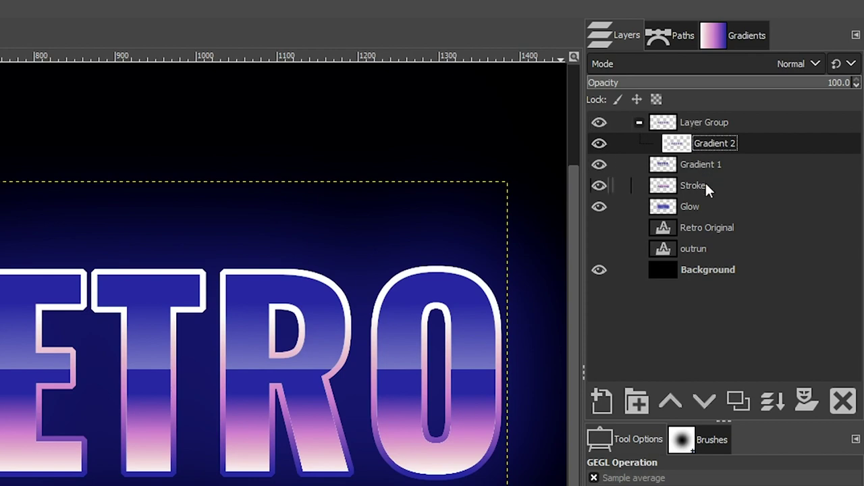
click(638, 122)
click(639, 122)
mouse_move(690, 169)
mouse_down()
mouse_move(705, 160)
mouse_move(676, 199)
mouse_up()
click(672, 208)
click(638, 122)
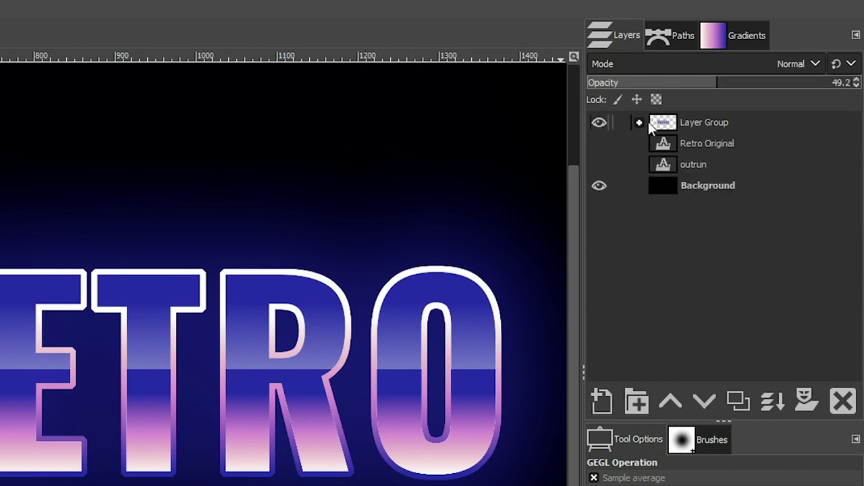
Step: Rename the layer group holding the RETRO layers to Step 1
click(744, 126)
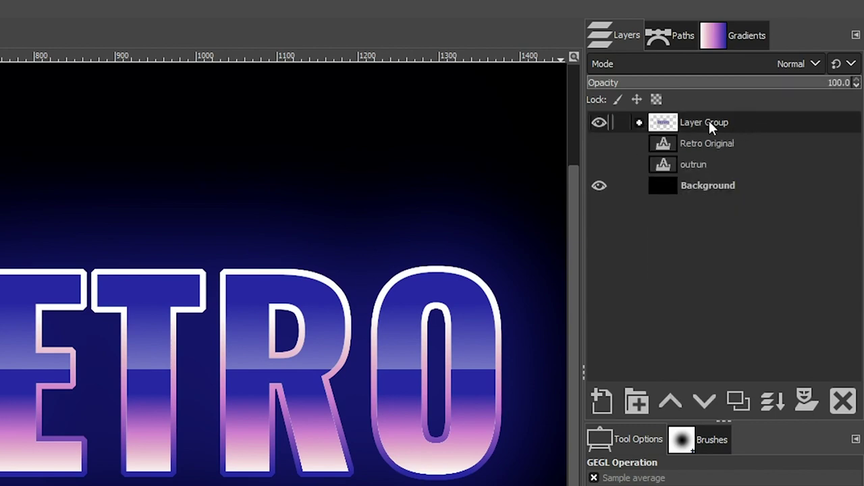
double_click(709, 123)
text(Step 1)
key(Return)
Step: Duplicate the Step 1 group, hide the original group and rename the copy to Step 2
click(738, 401)
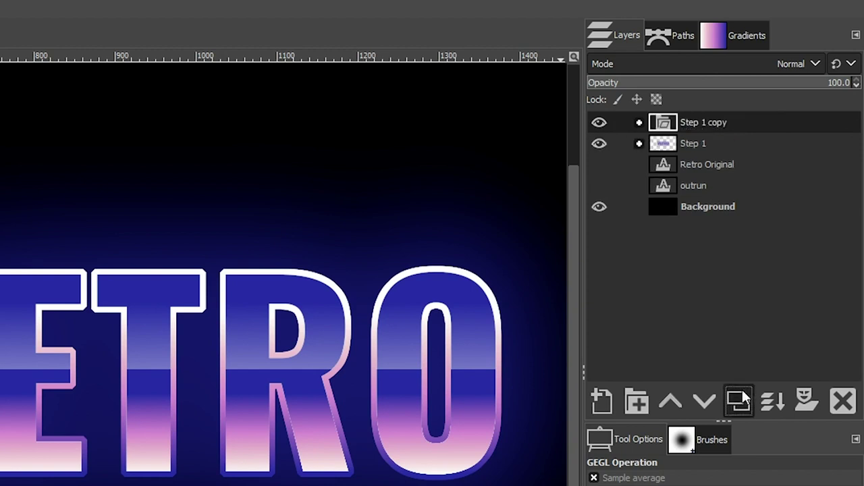
click(600, 142)
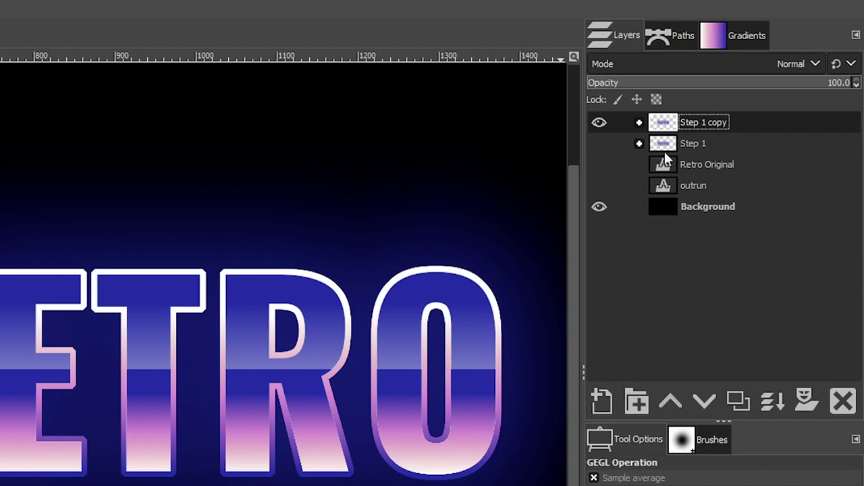
click(692, 120)
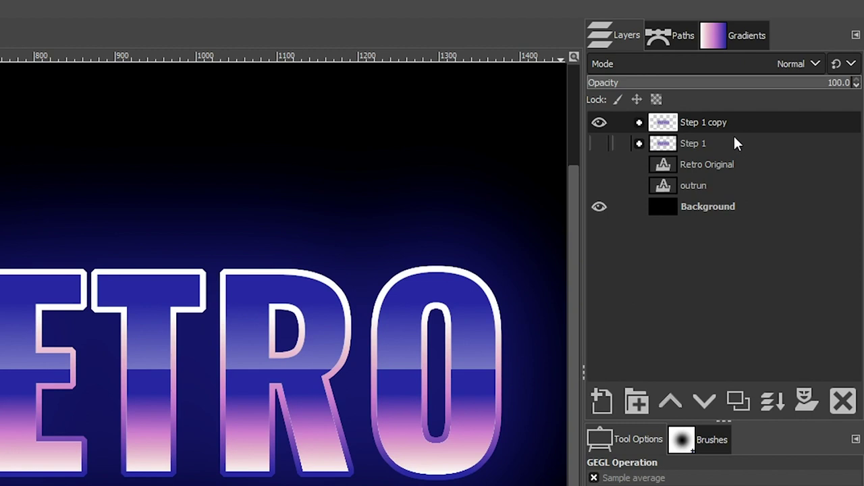
double_click(701, 121)
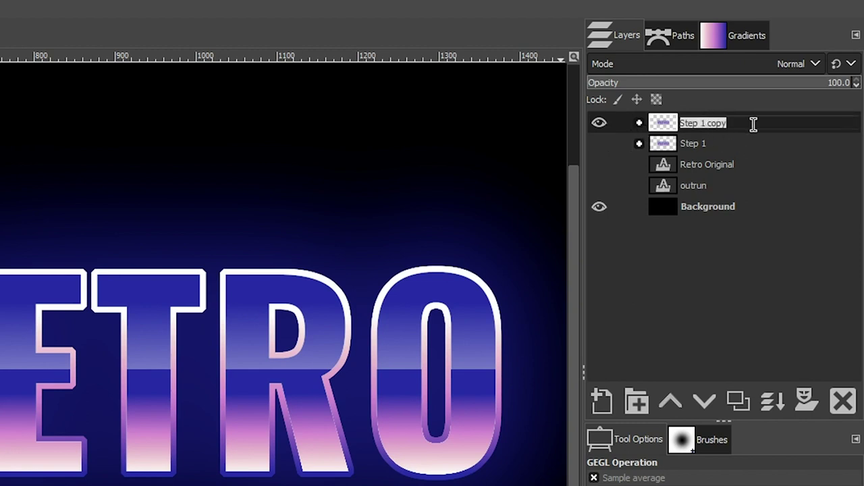
drag(733, 123, 698, 123)
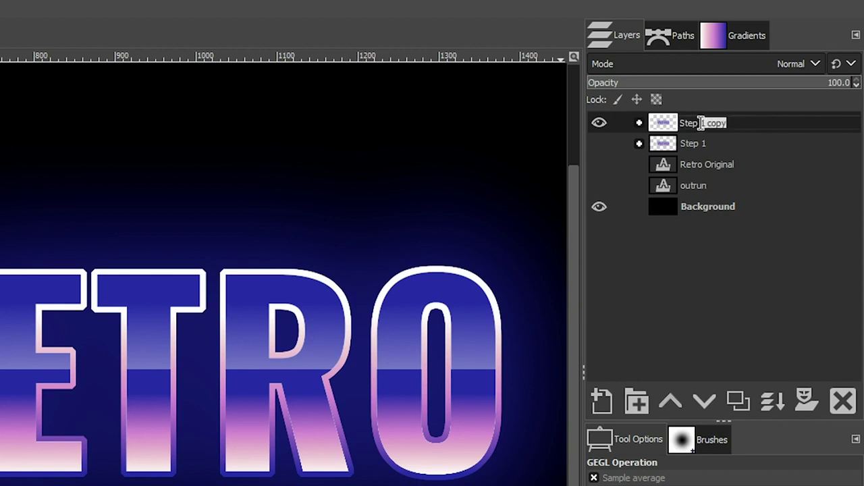
text(2)
key(Return)
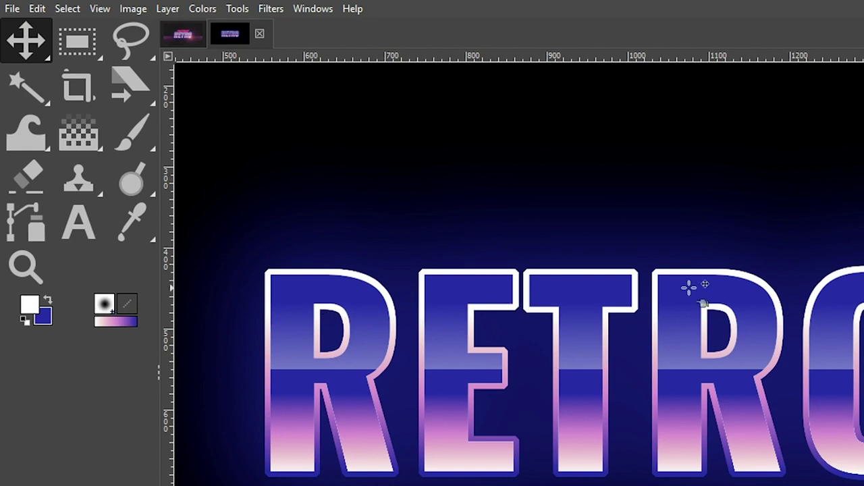
Step: Shear the Step 2 group horizontally so the RETRO letters slant to the right, and show the outrun text layer
click(122, 84)
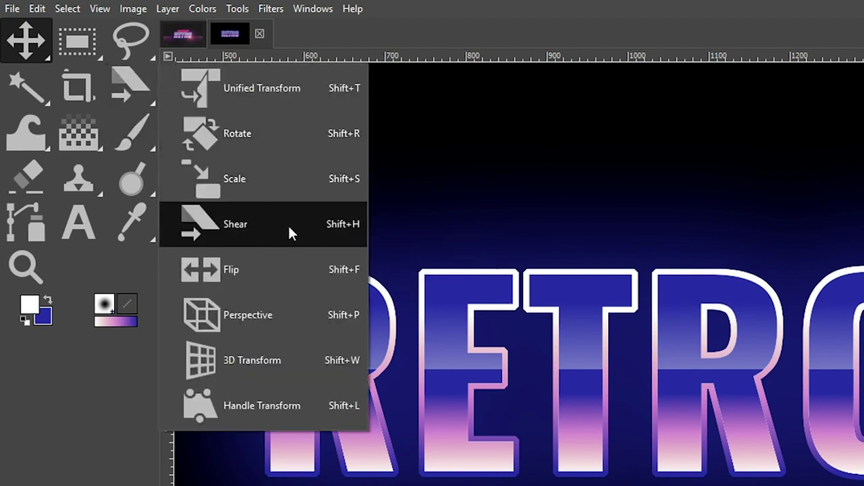
click(350, 232)
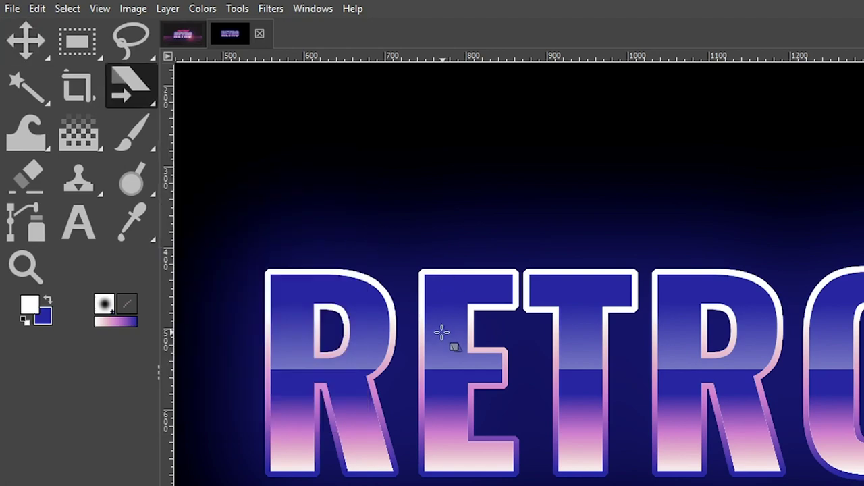
drag(450, 298, 640, 301)
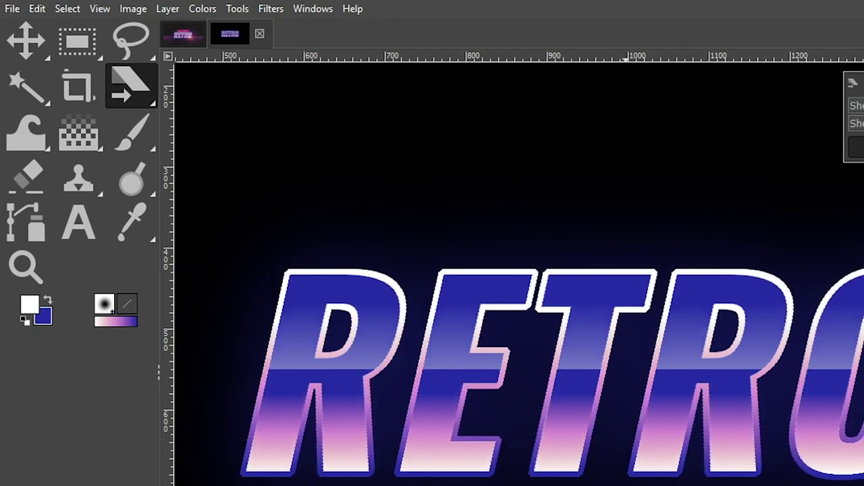
key(Return)
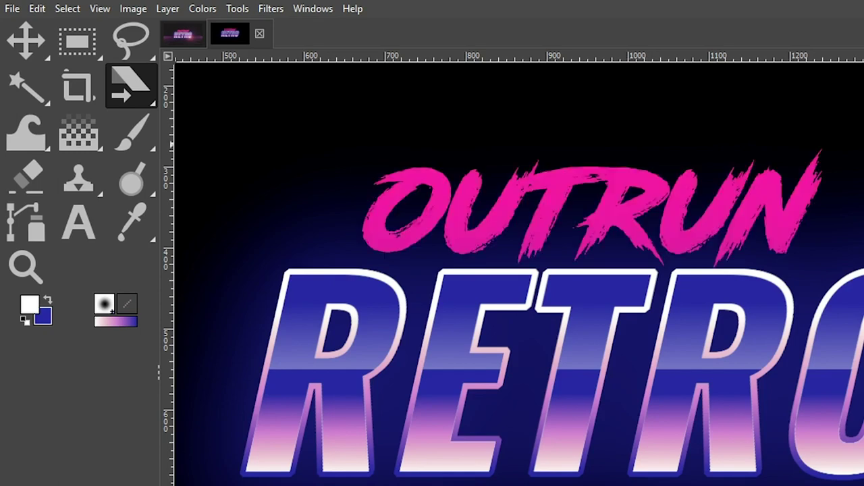
Step: Bring the neon grid image wallpaperflare.com_wallpaper.jpg into the composition as a new layer in the Step 2 group
key(z)
ctrl+click(628, 338)
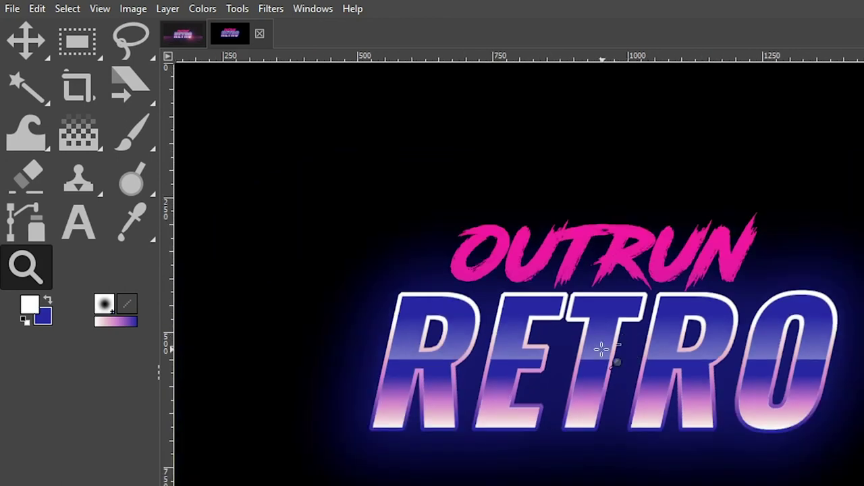
ctrl+click(601, 348)
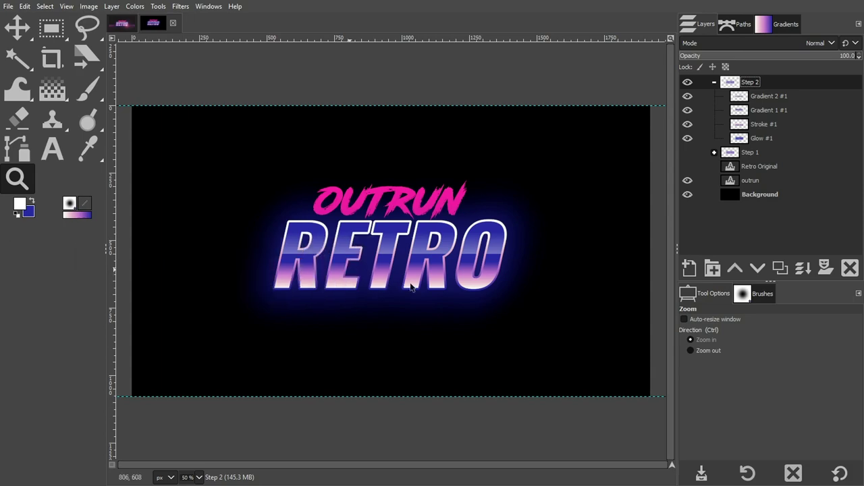
drag(404, 286, 405, 287)
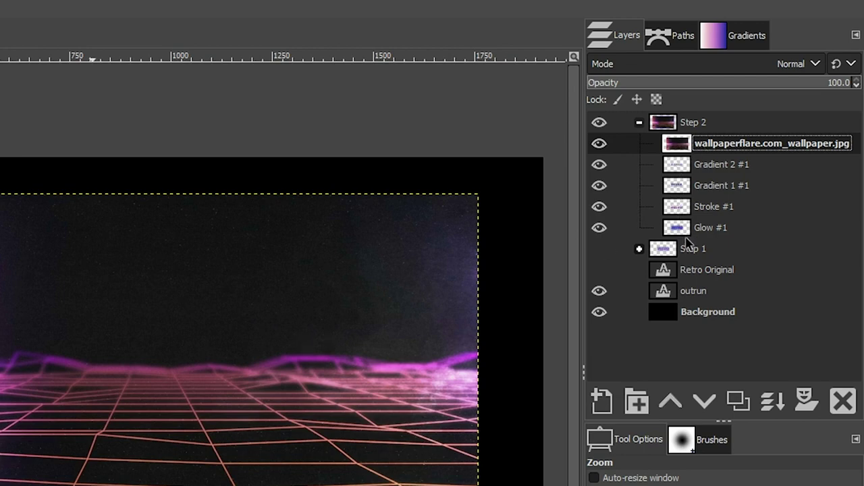
Step: Move the wallpaperflare.com_wallpaper.jpg layer out of the Step 2 group to directly below it, and collapse the group
drag(680, 150, 694, 251)
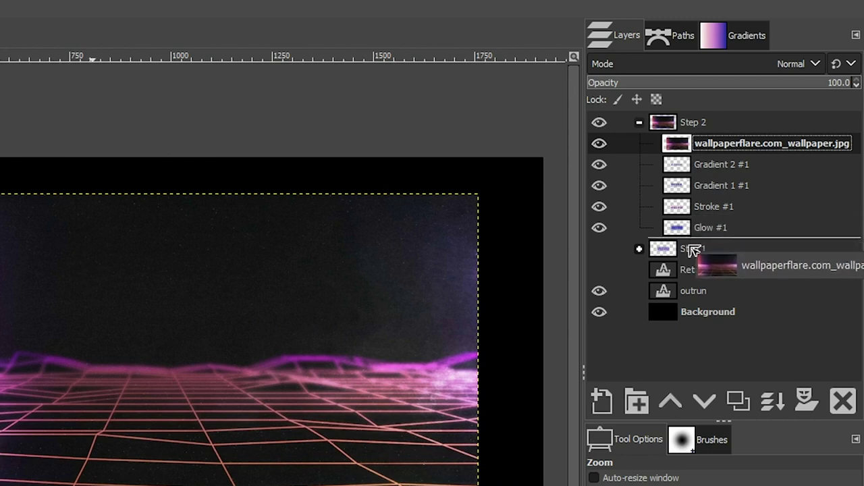
drag(694, 250, 693, 235)
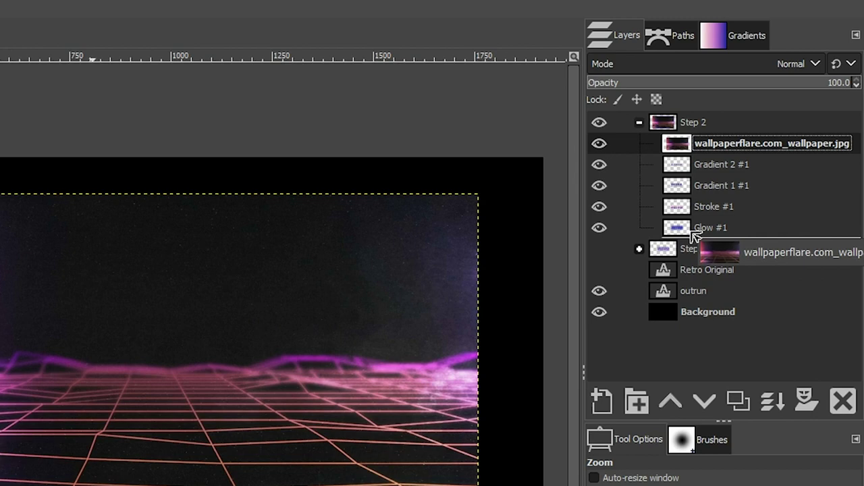
drag(693, 231, 693, 241)
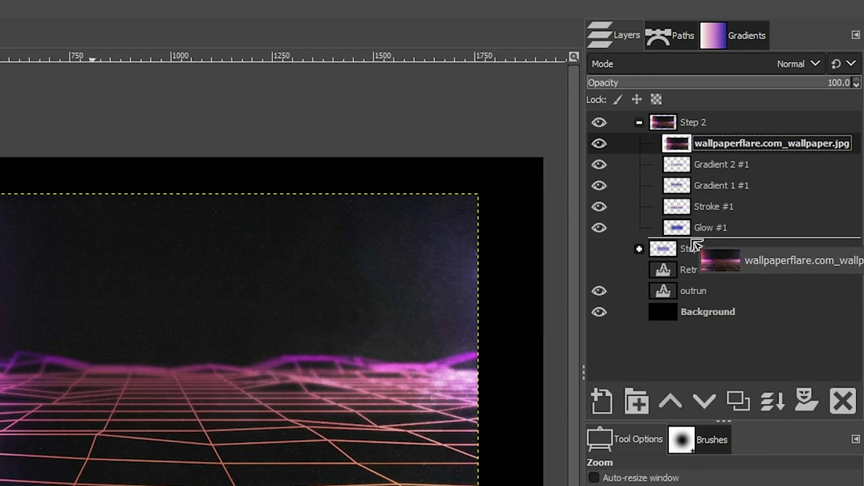
drag(693, 241, 691, 237)
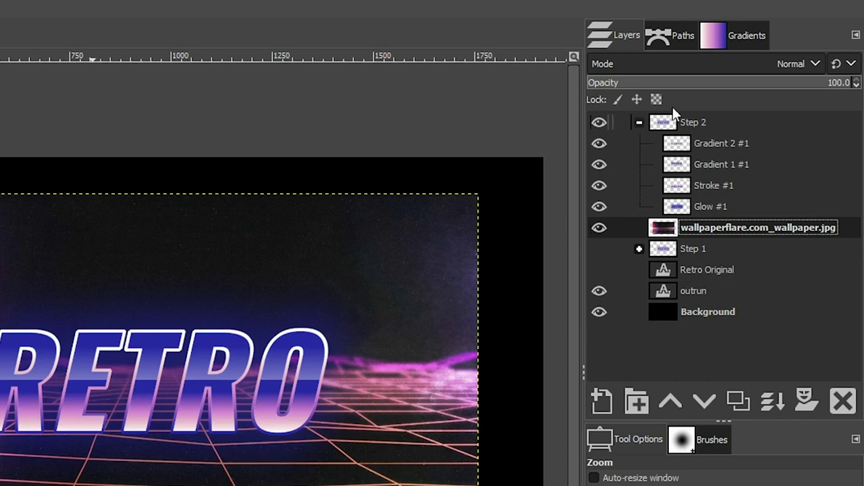
click(640, 122)
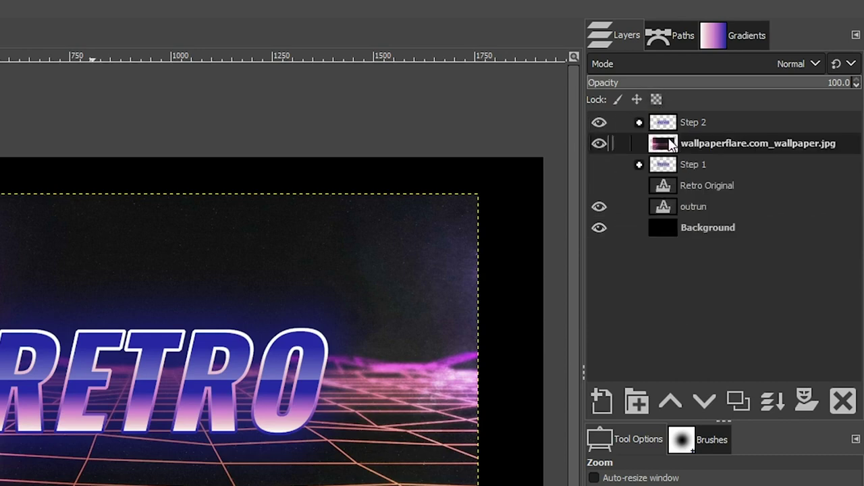
Step: Scale the wallpaper layer proportionally to 1920 × 1080 px and align it so it covers the whole canvas
key(shift+h)
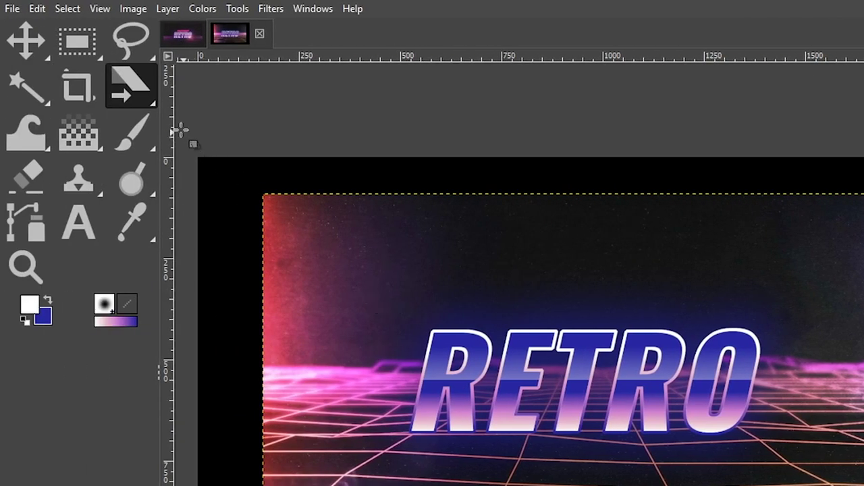
drag(142, 82, 246, 174)
click(613, 257)
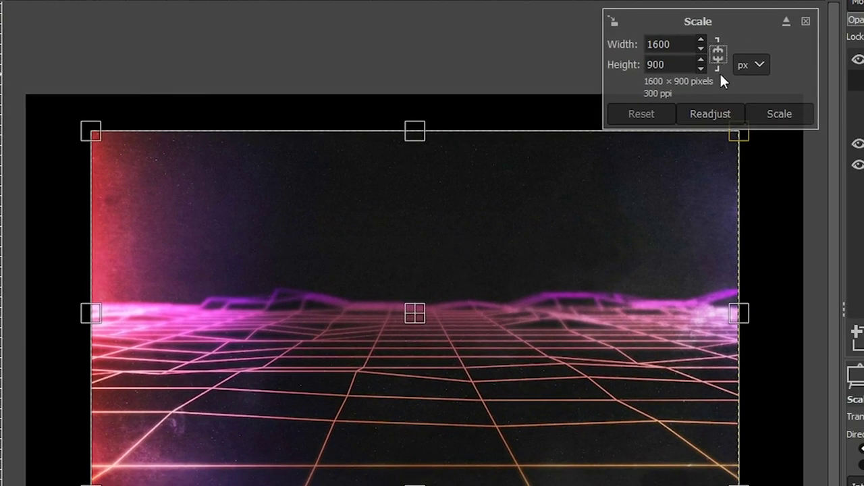
double_click(716, 54)
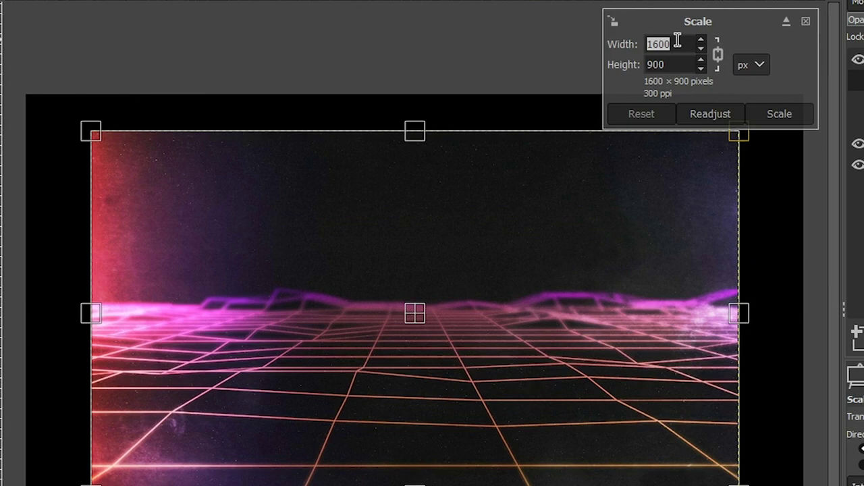
text(1920)
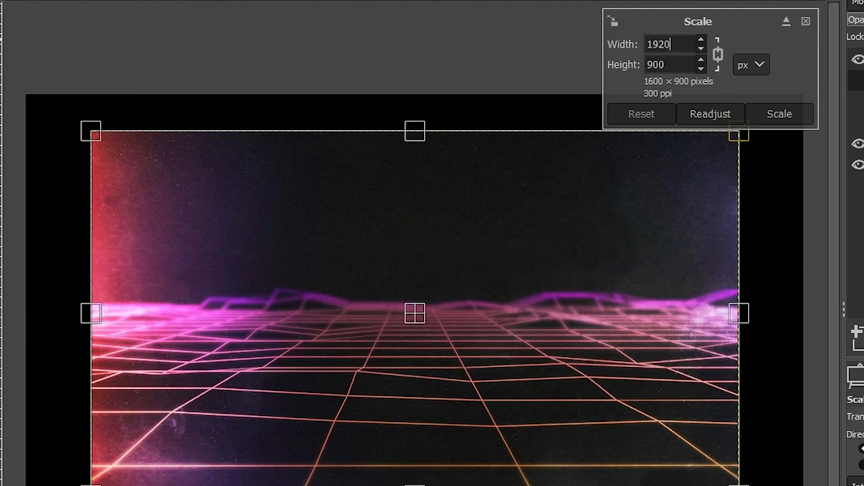
key(Tab)
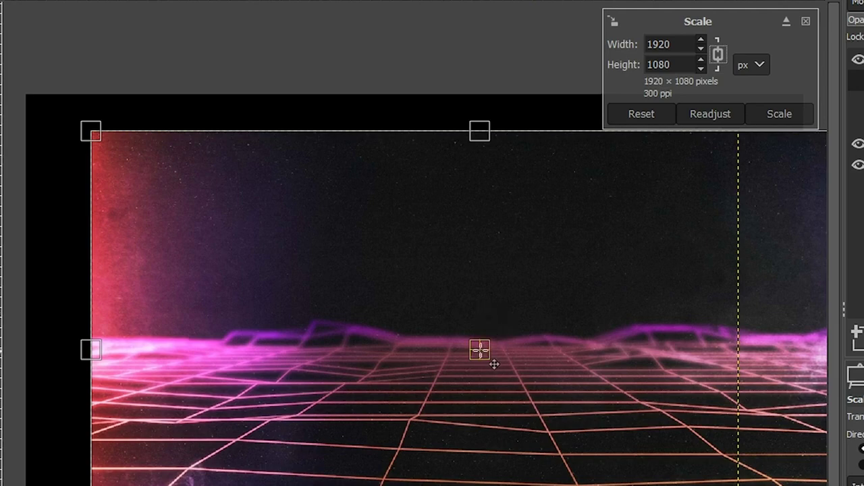
drag(478, 348, 428, 328)
key(Return)
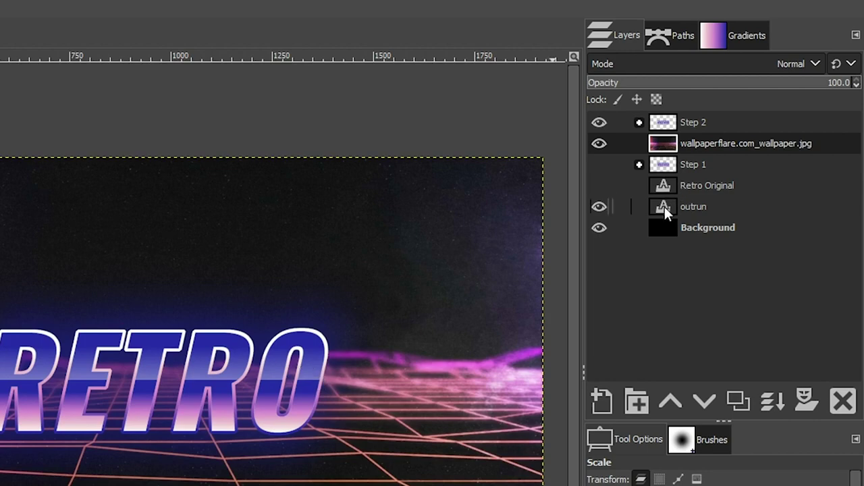
Step: Move the outrun text layer directly above the wallpaper layer and check the design against the finished reference image
drag(674, 211, 678, 143)
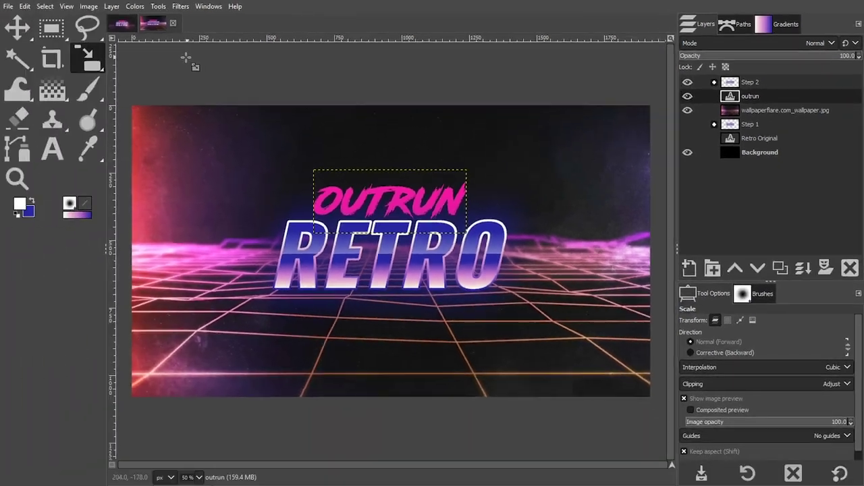
click(120, 27)
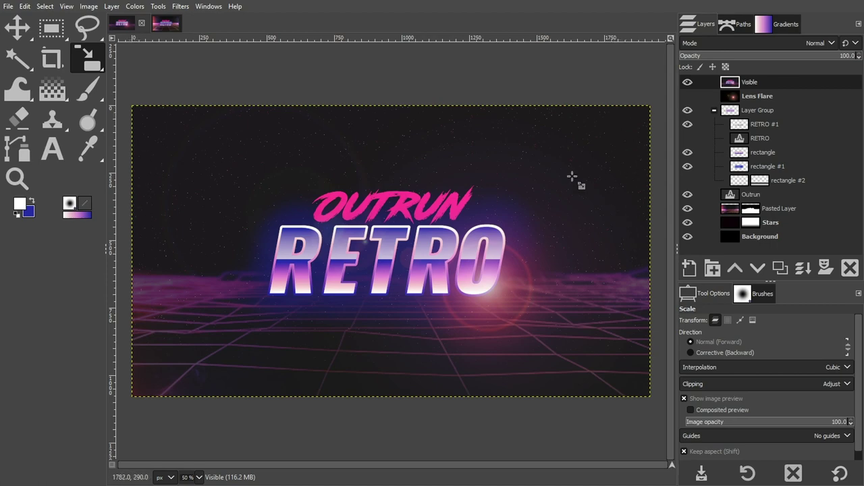
click(166, 26)
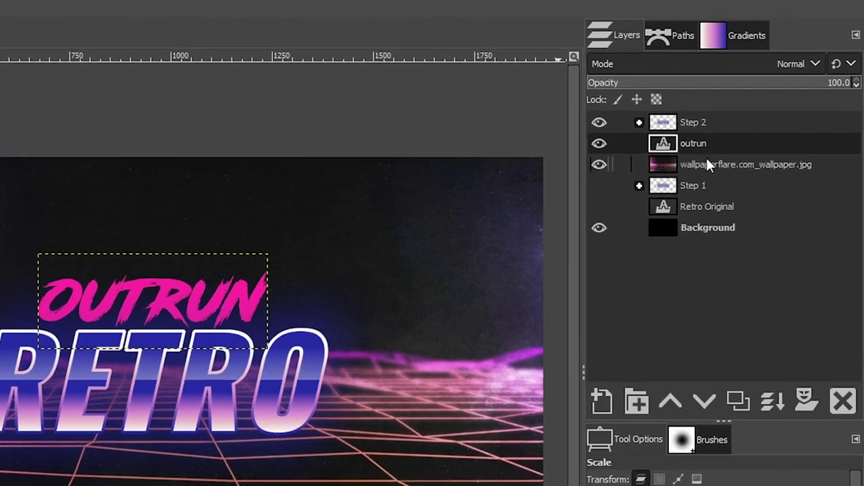
Step: Lower the wallpaper layer's opacity to 15 and activate the Move tool
click(760, 107)
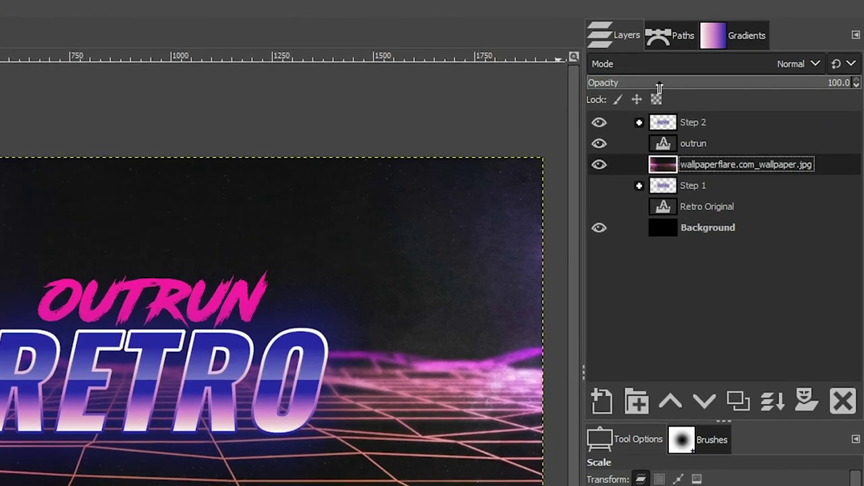
click(631, 83)
drag(632, 83, 626, 84)
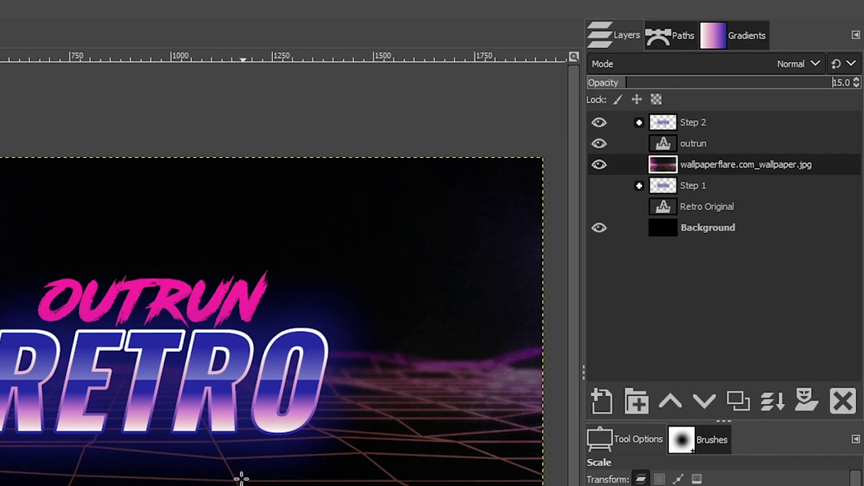
key(m)
click(174, 443)
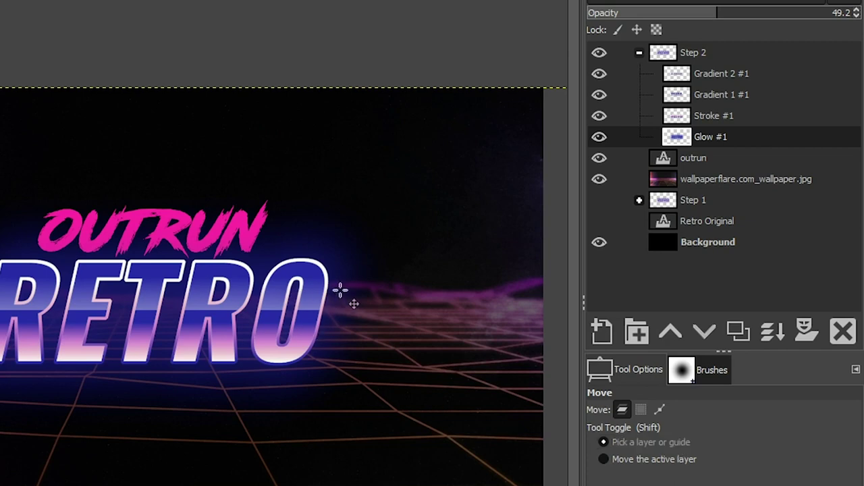
drag(309, 294, 319, 372)
key(ctrl+z)
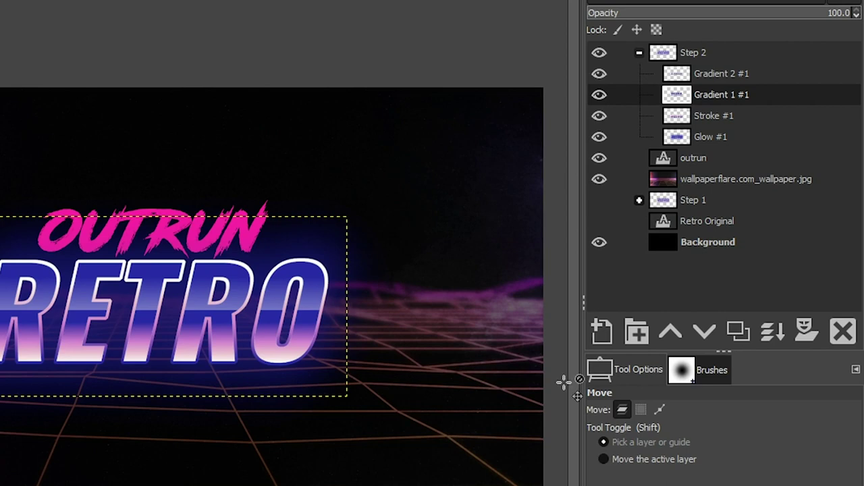
Step: Set the Move tool to move the active layer and shift the wallpaper down so its horizon sits near the base of RETRO
click(641, 460)
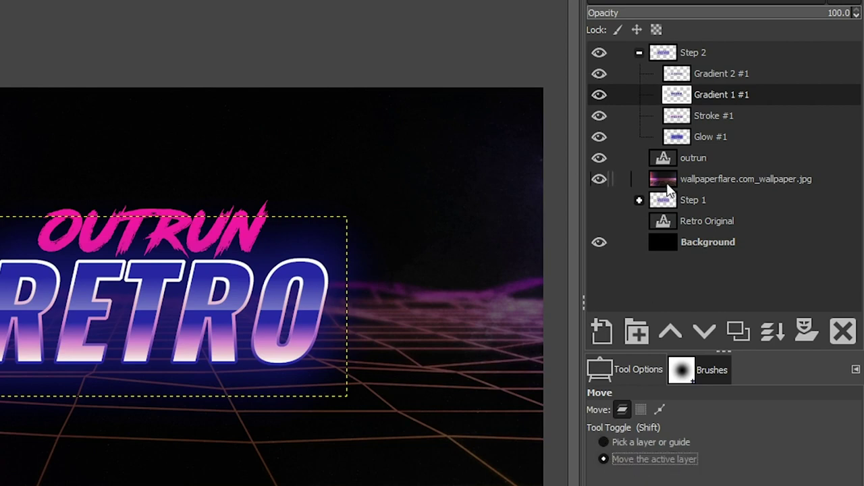
click(692, 180)
drag(183, 391, 180, 443)
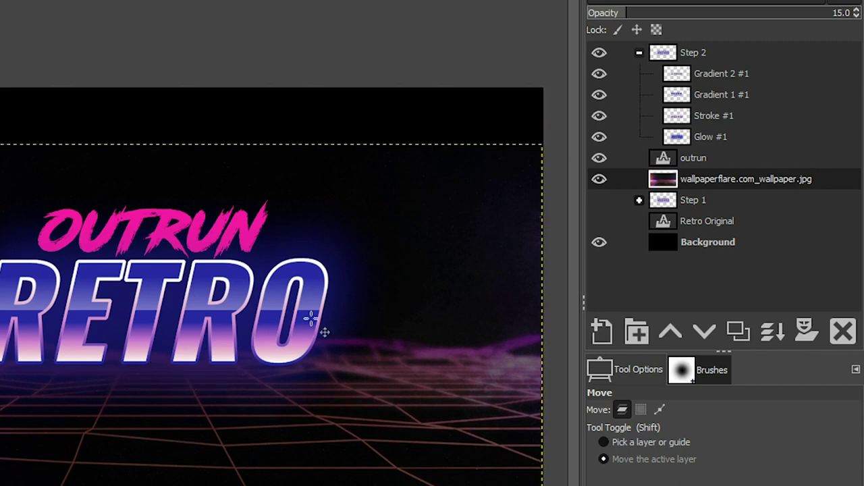
Step: Rename the wallpaper layer as Background Image
double_click(745, 177)
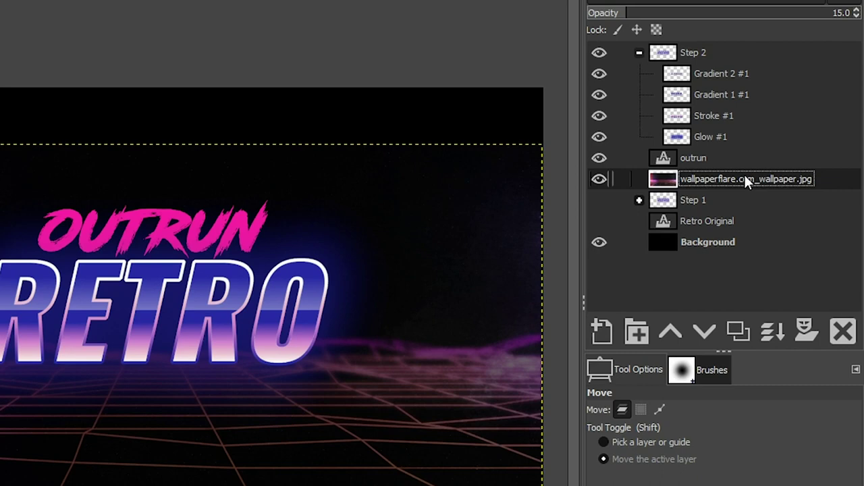
text(Ba)
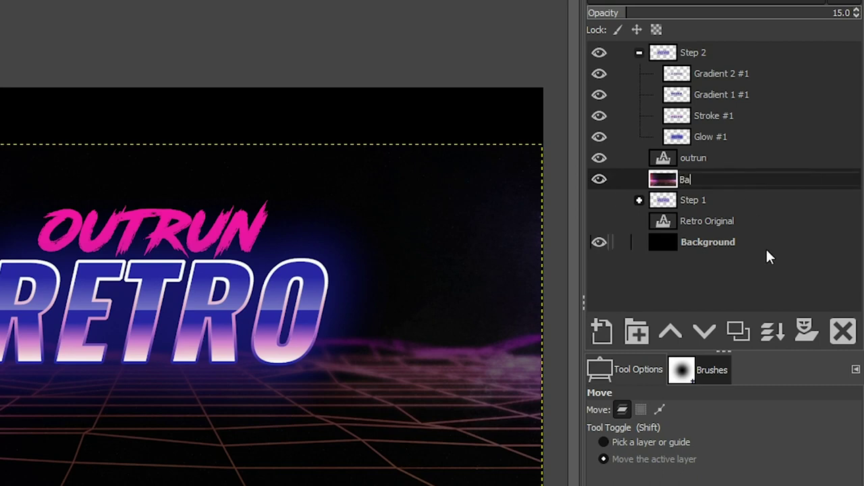
text(ckground Image)
key(Return)
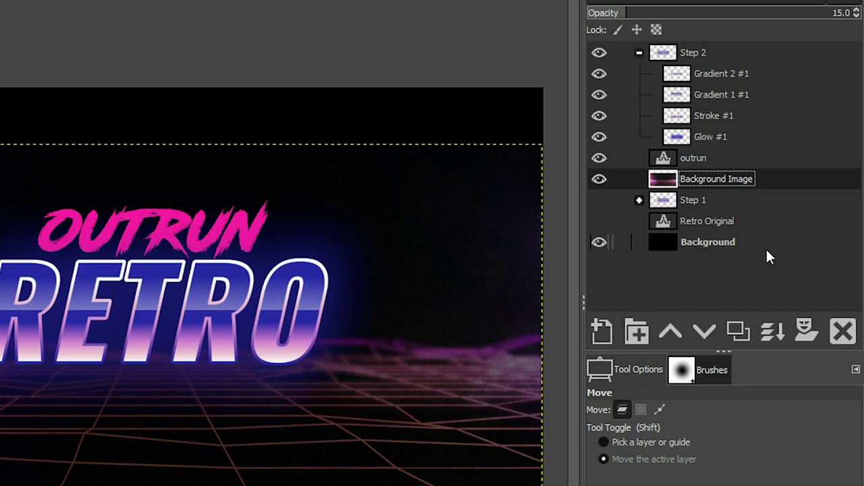
Step: Add a white (full opacity) mask to the Background Image layer and paint out the red sky glow on its left side in black
click(805, 331)
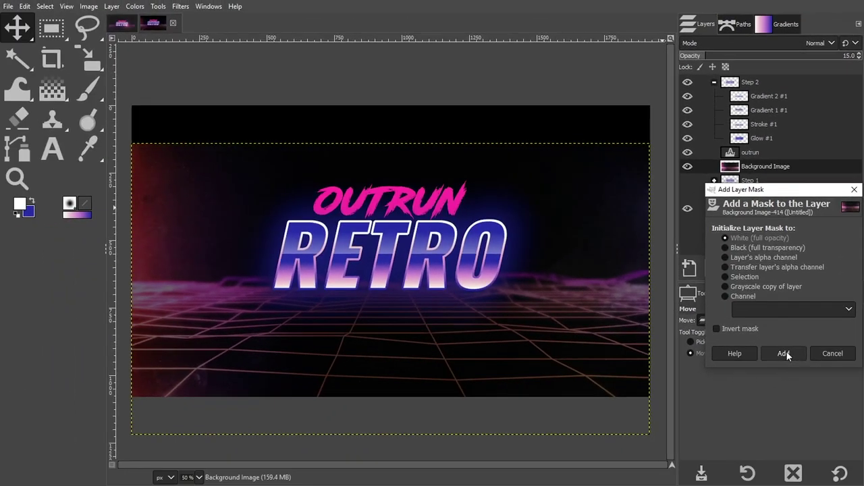
click(742, 459)
key(p)
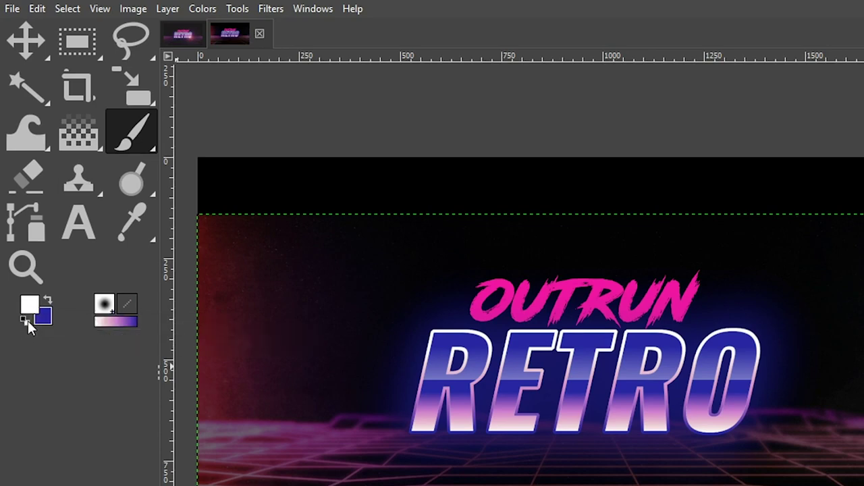
click(28, 322)
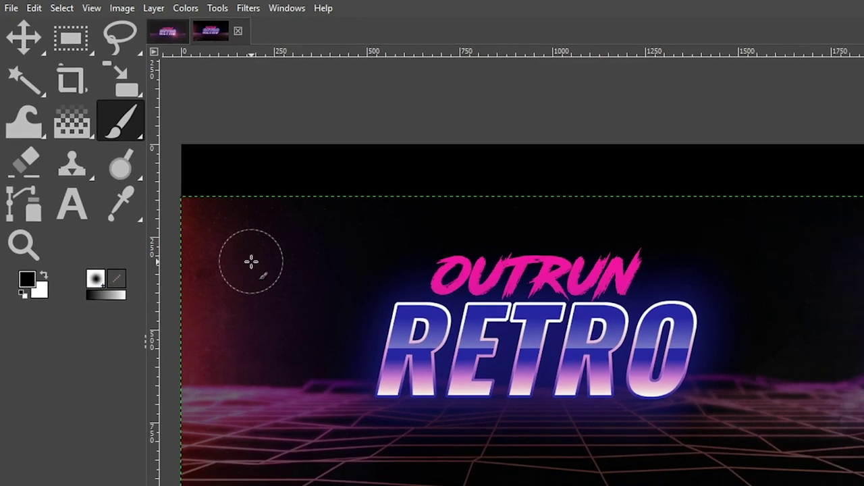
click(257, 291)
mouse_move(142, 157)
mouse_down()
mouse_move(175, 191)
mouse_move(209, 160)
mouse_move(184, 230)
mouse_move(141, 238)
mouse_move(169, 249)
mouse_move(133, 261)
mouse_move(212, 260)
mouse_up()
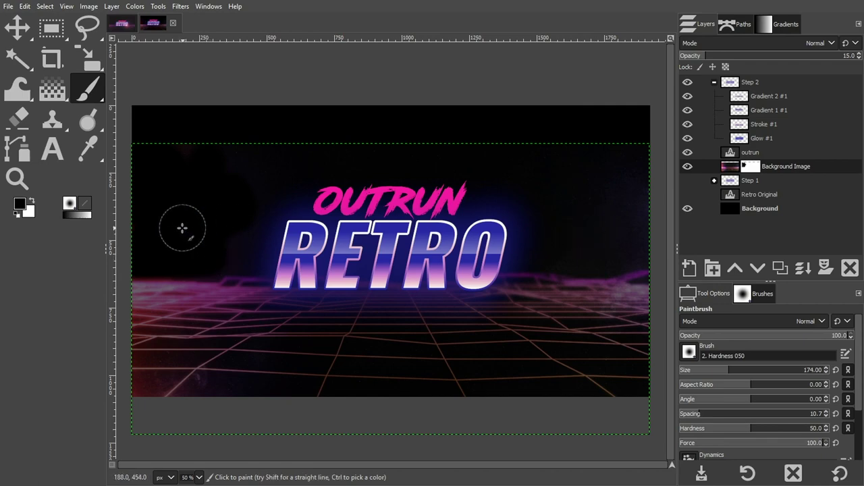
Step: Paint white on the mask to bring back part of the red sky glow, and practise swapping the foreground and background colours
click(31, 202)
mouse_move(174, 203)
mouse_down()
mouse_move(145, 201)
mouse_move(149, 245)
mouse_move(135, 256)
mouse_up()
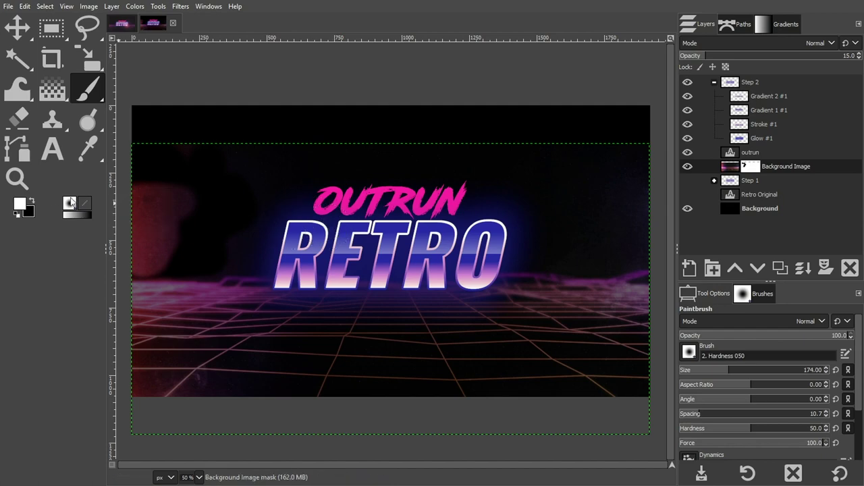
key(x)
key(x)
key(x)
key(x)
key(x)
key(x)
key(x)
key(x)
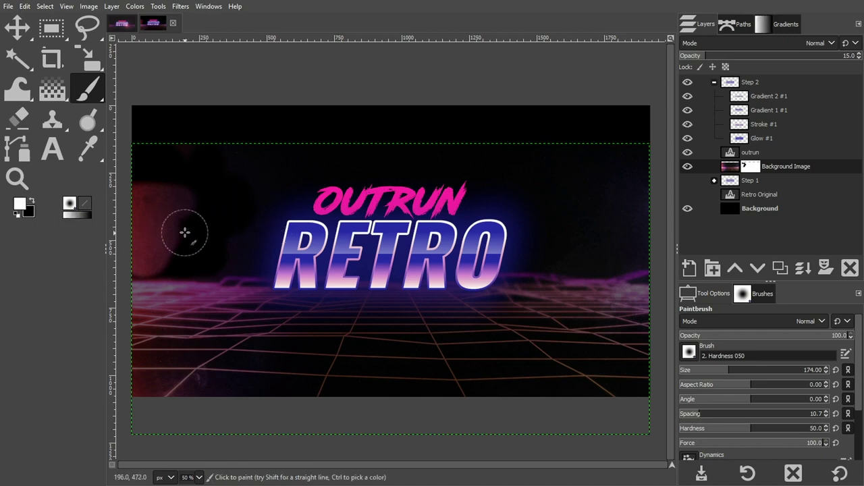
key(x)
key(x)
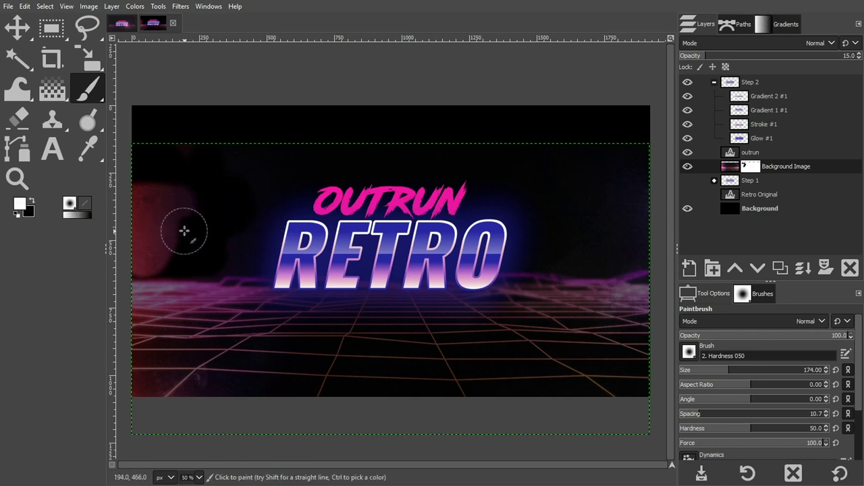
key(x)
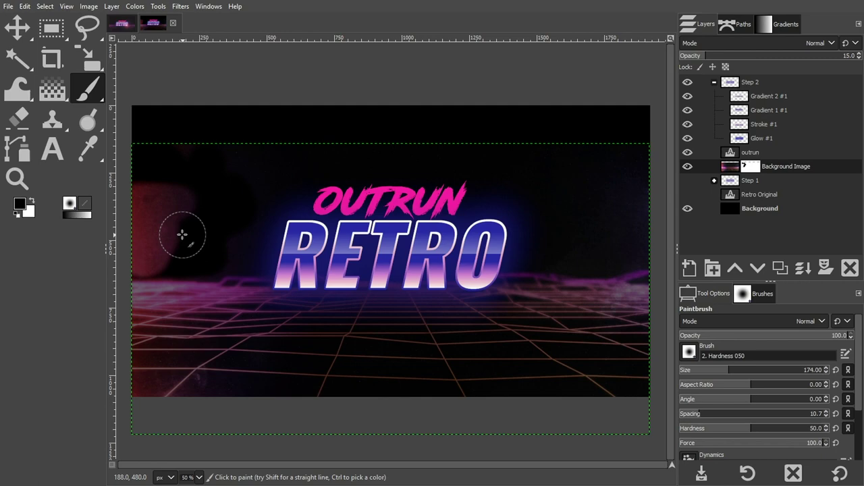
Step: Paint black on the mask across the sky above the grid, using a larger brush for the remaining areas
mouse_move(185, 225)
mouse_down()
mouse_move(183, 195)
mouse_move(155, 234)
mouse_move(162, 251)
mouse_move(149, 257)
mouse_move(158, 252)
mouse_up()
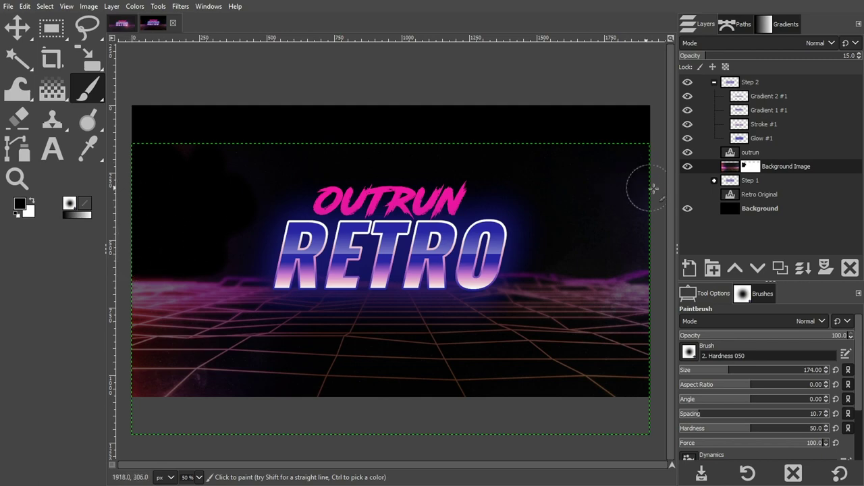
mouse_move(590, 241)
mouse_down()
mouse_move(641, 237)
mouse_move(620, 165)
mouse_move(630, 158)
mouse_move(646, 172)
mouse_move(624, 223)
mouse_move(636, 245)
mouse_move(647, 240)
mouse_move(623, 248)
mouse_move(646, 226)
mouse_move(633, 152)
mouse_move(567, 206)
mouse_move(543, 189)
mouse_up()
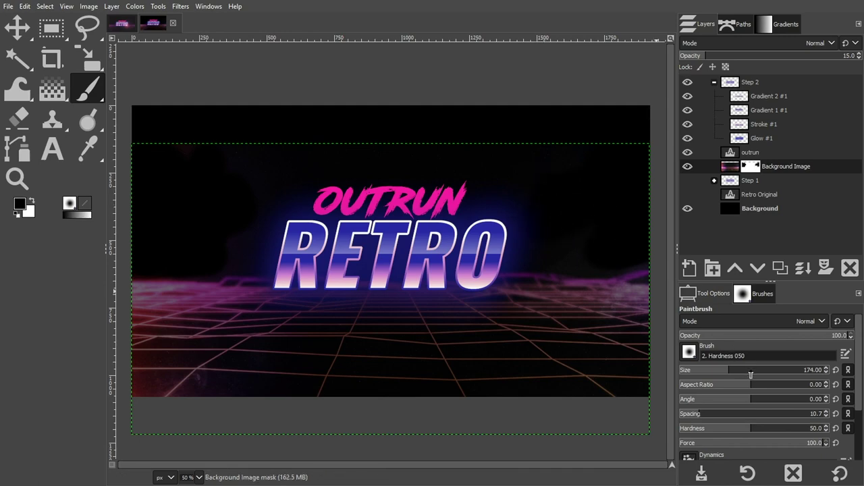
click(758, 373)
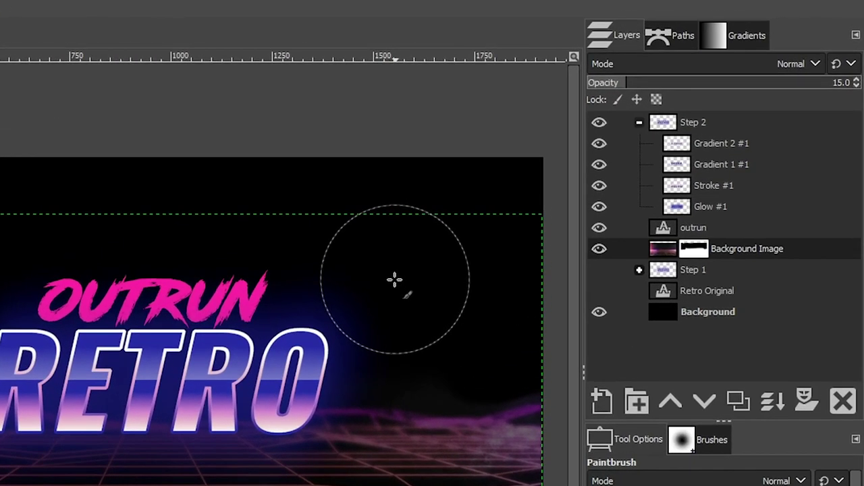
Step: Create a 1920 × 1080 px layer named Stars filled with the black foreground colour and place it below Background Image
click(637, 345)
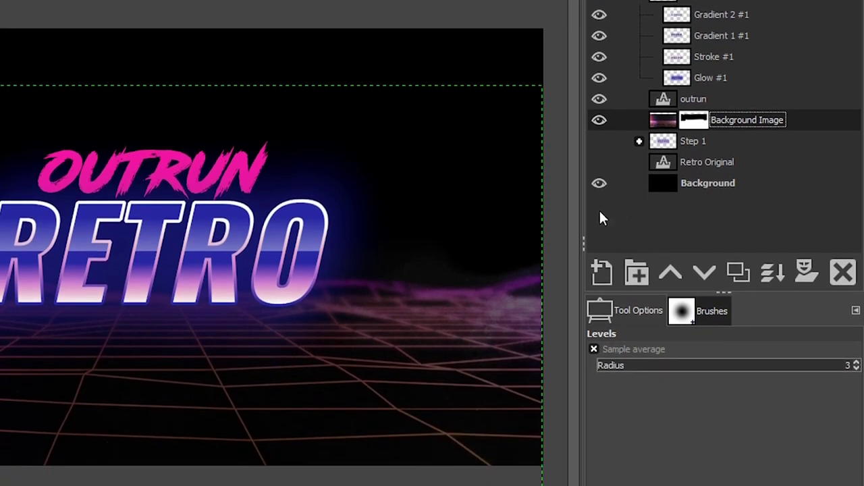
click(600, 273)
click(563, 154)
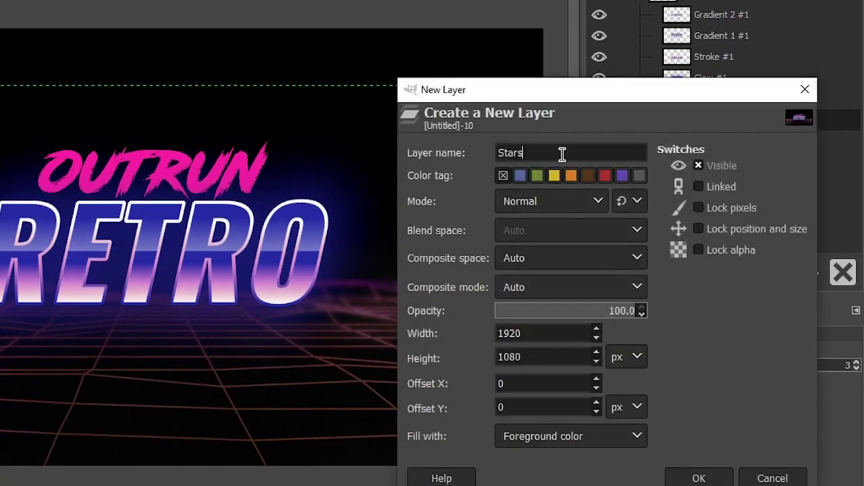
click(534, 439)
click(543, 458)
click(696, 478)
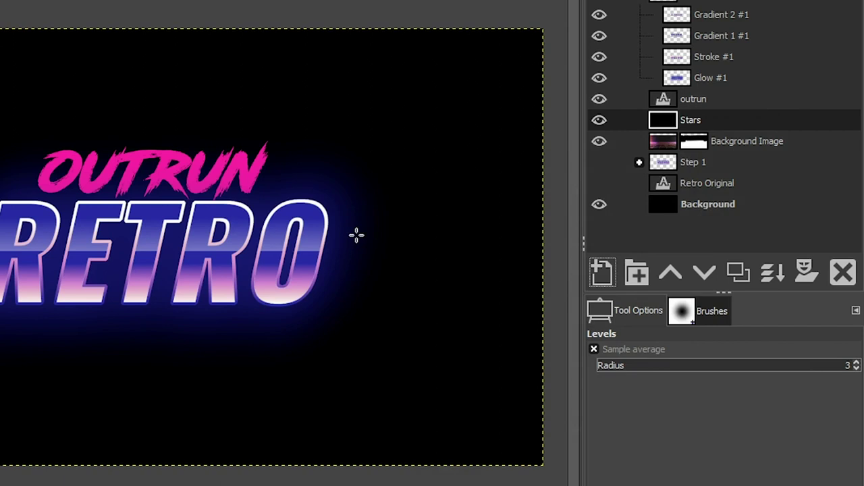
click(703, 272)
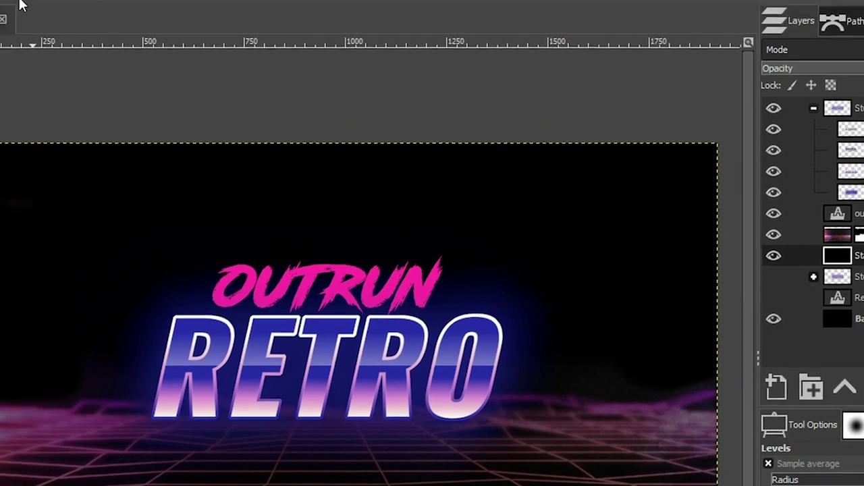
Step: Apply HSV Noise to the Stars layer with dulling 5, saturation 0.791 and value 0.674
click(34, 8)
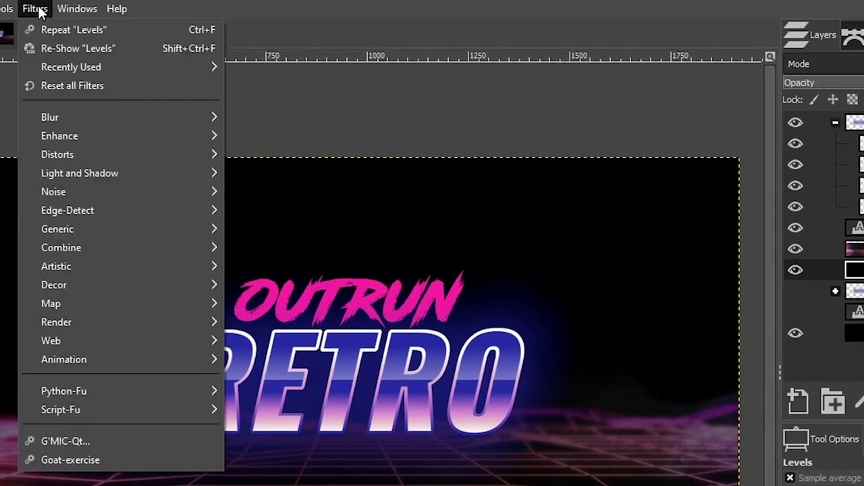
mouse_move(66, 189)
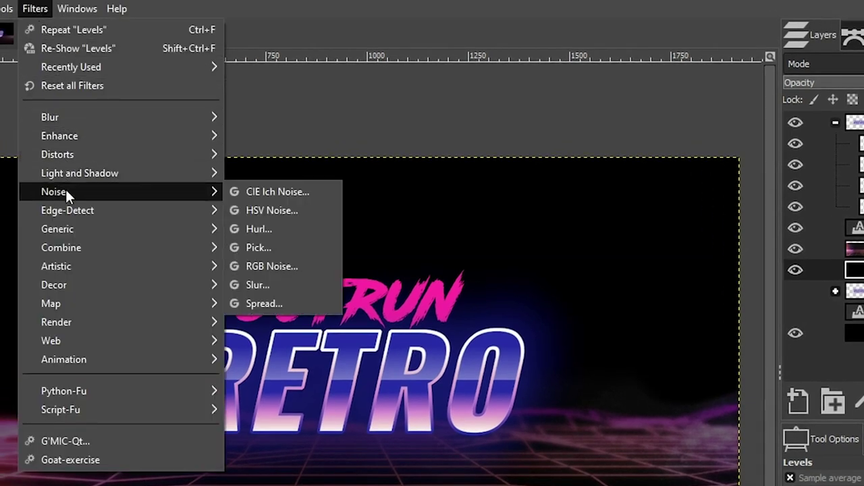
click(269, 210)
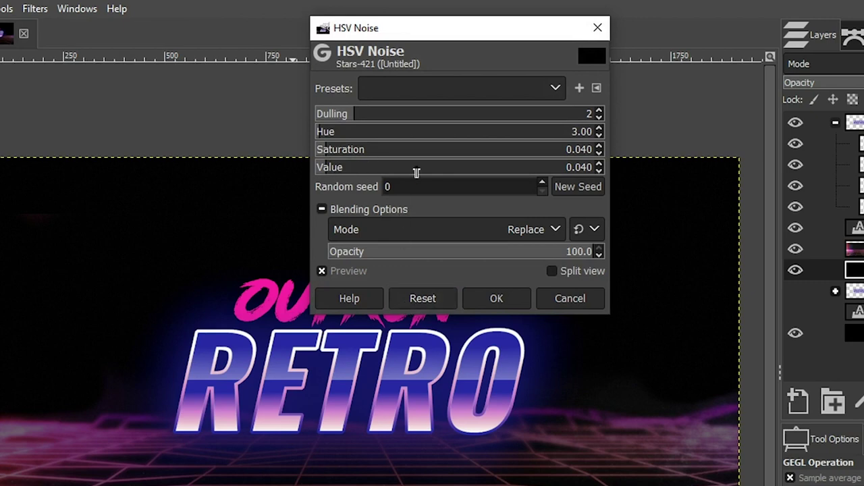
click(462, 173)
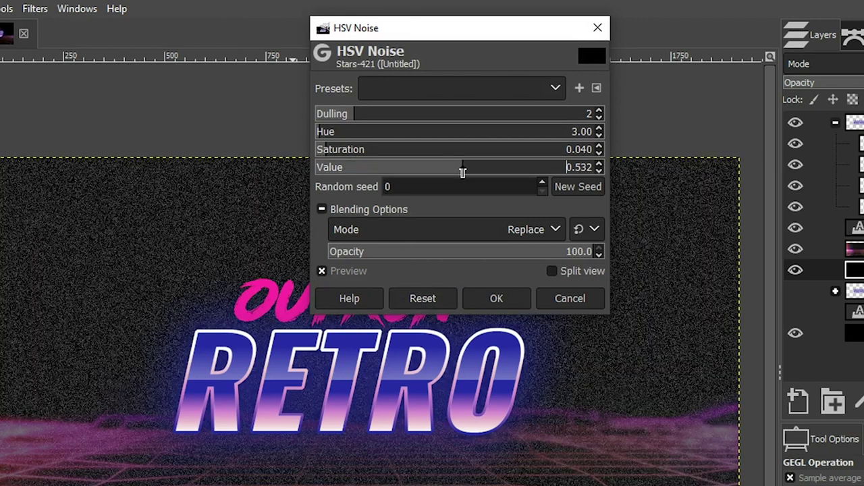
click(396, 169)
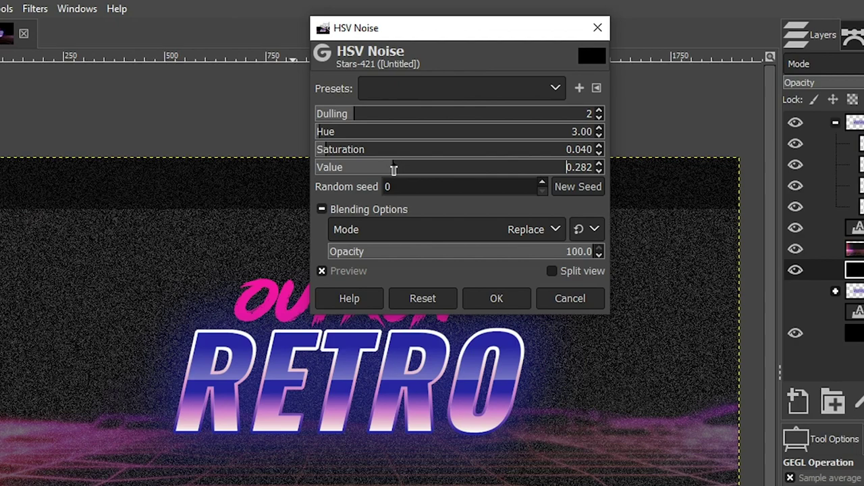
click(503, 169)
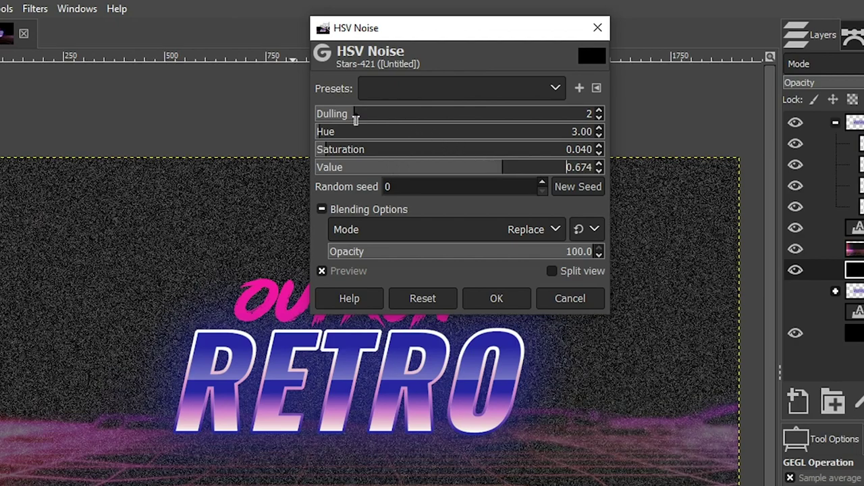
click(488, 120)
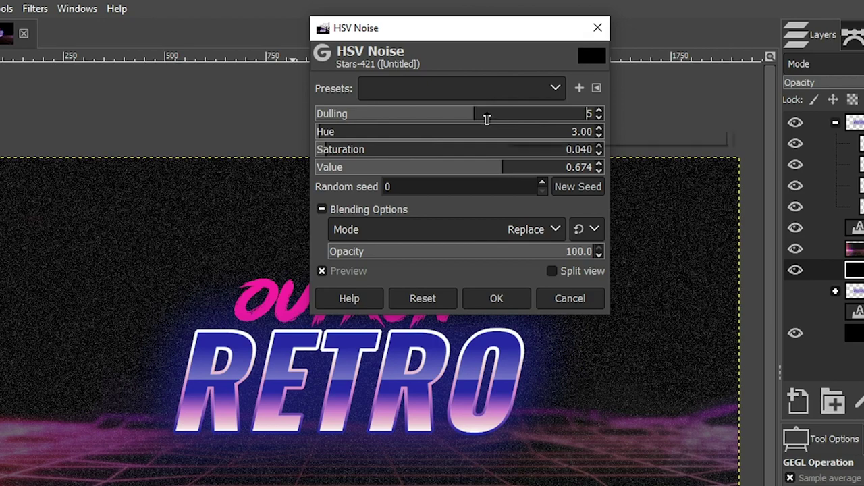
click(512, 151)
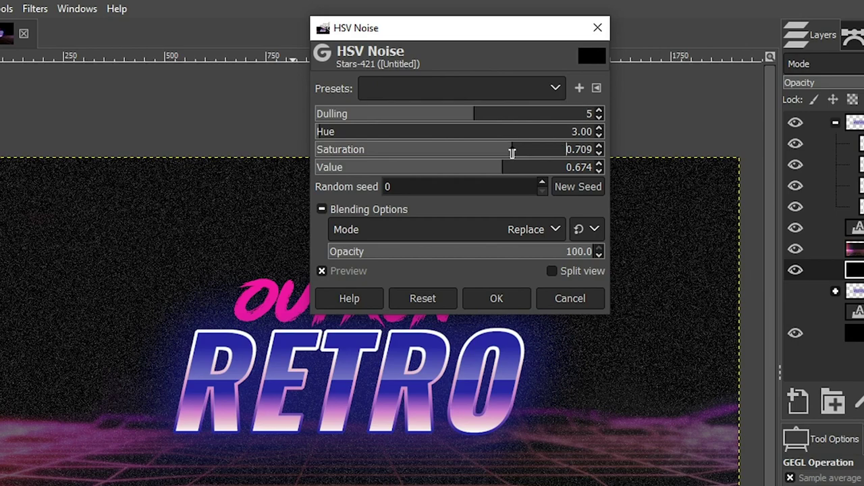
click(536, 152)
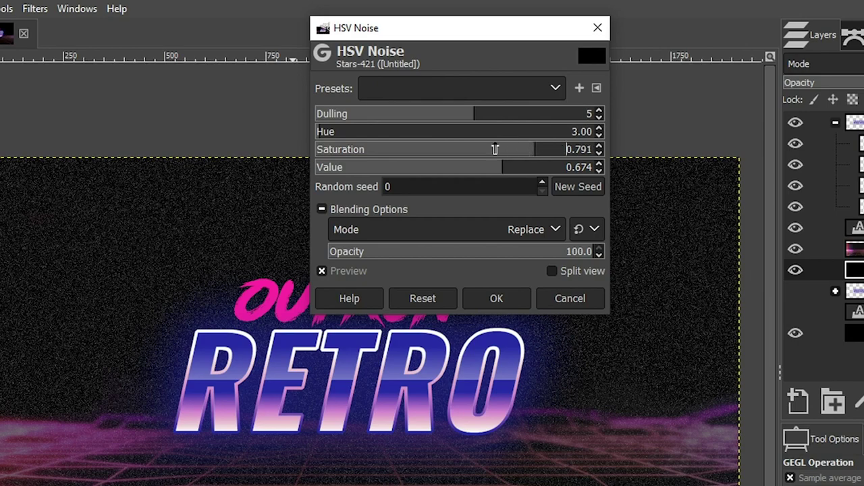
click(487, 298)
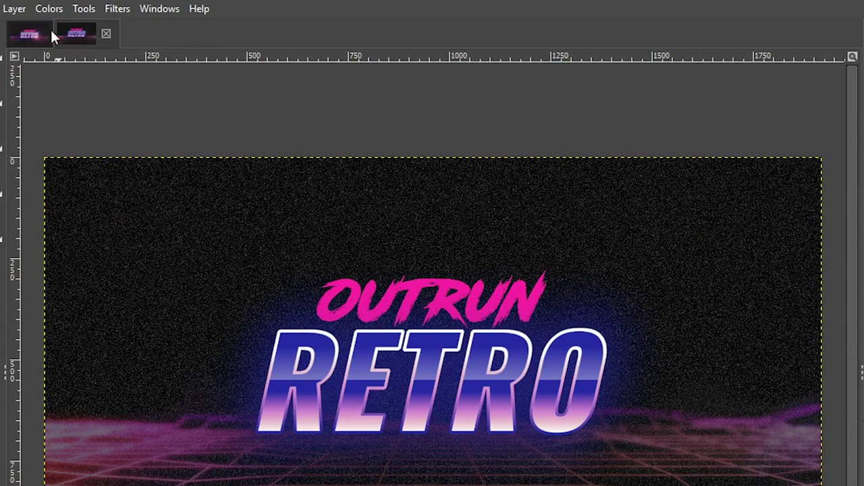
Step: Thin out the noise on the Stars layer with Levels by setting the black input level to 49
click(32, 9)
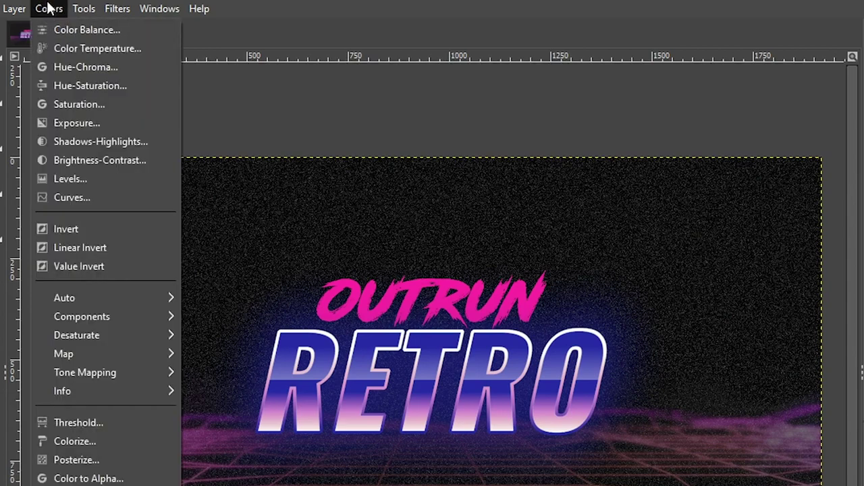
click(88, 179)
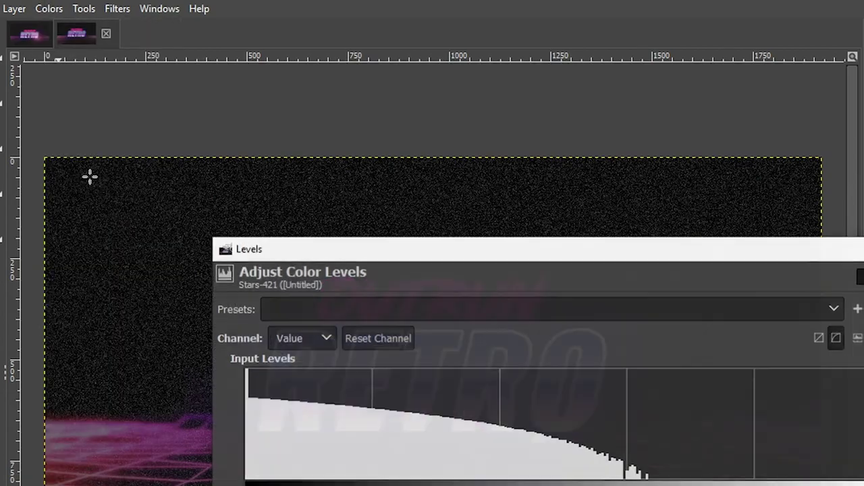
drag(370, 251, 275, 110)
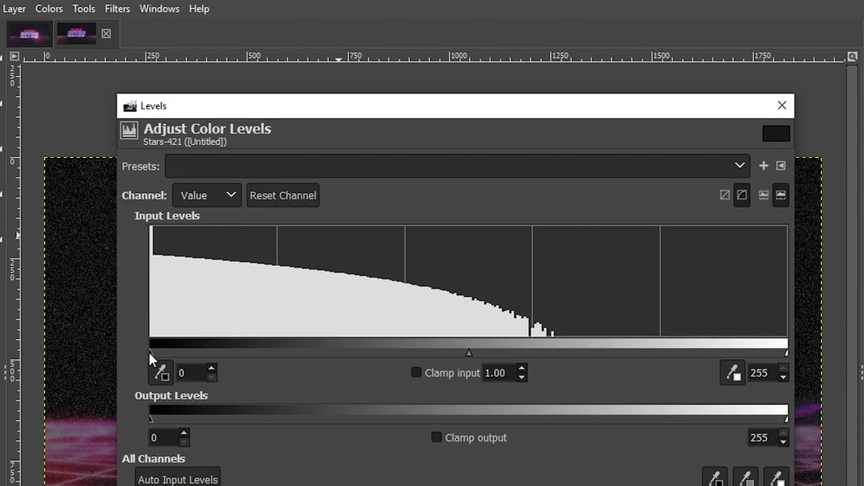
drag(149, 350, 328, 368)
drag(252, 110, 324, 223)
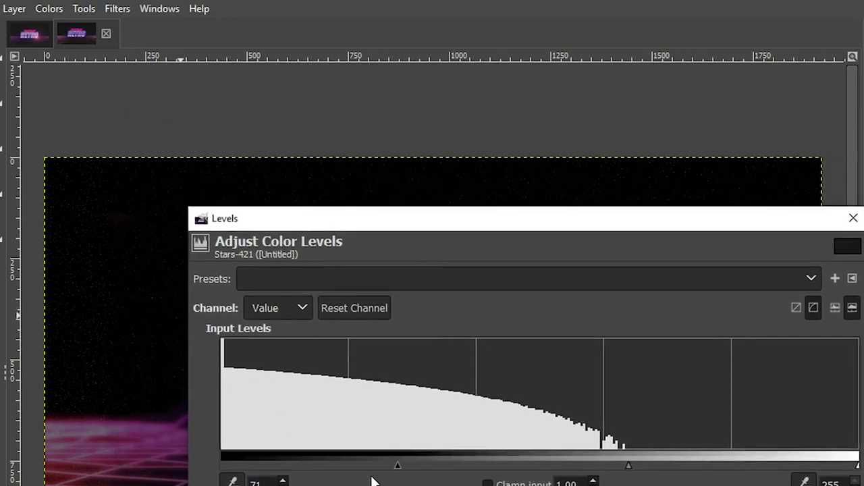
drag(399, 467, 343, 471)
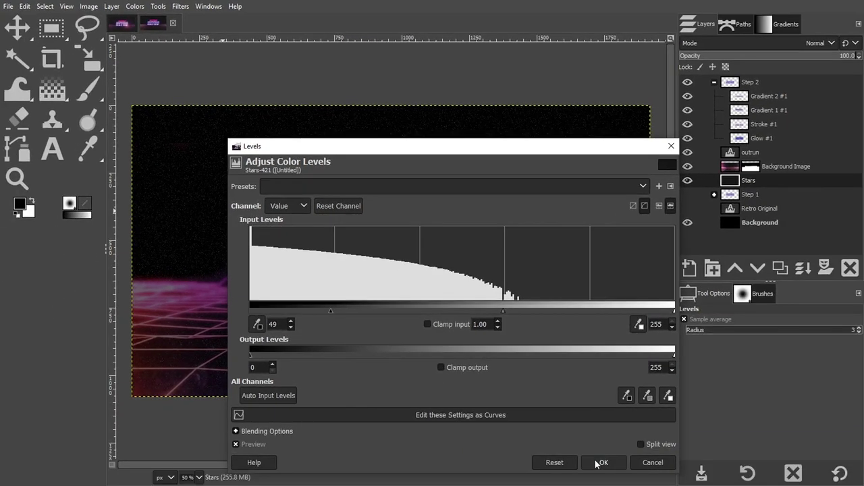
click(749, 485)
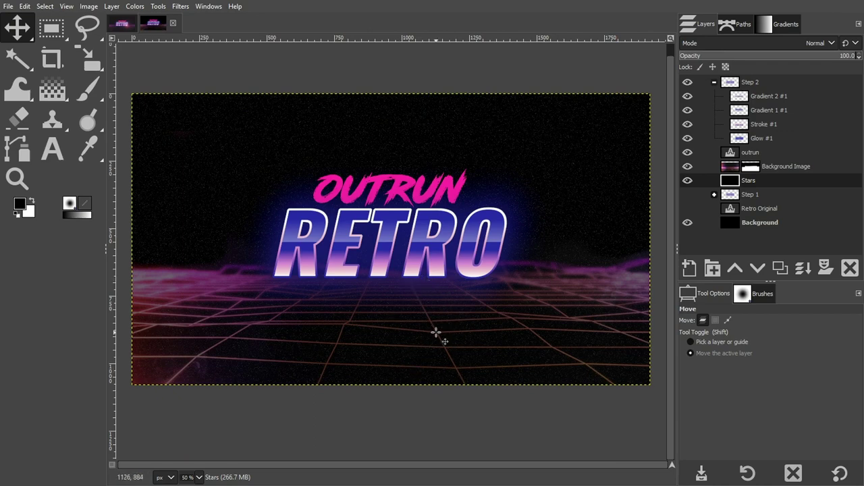
Step: Add a white (full opacity) mask to the Stars layer and hide its lower part with a vertical black-to-white gradient about 146 px long
click(825, 268)
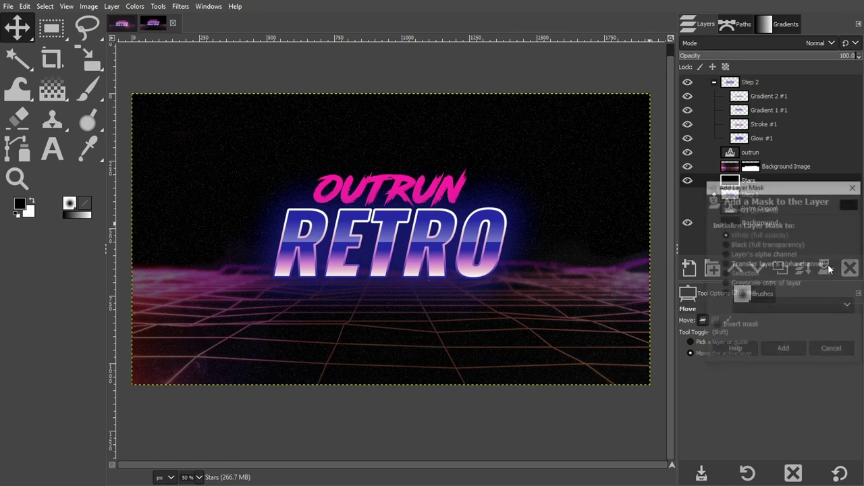
click(785, 350)
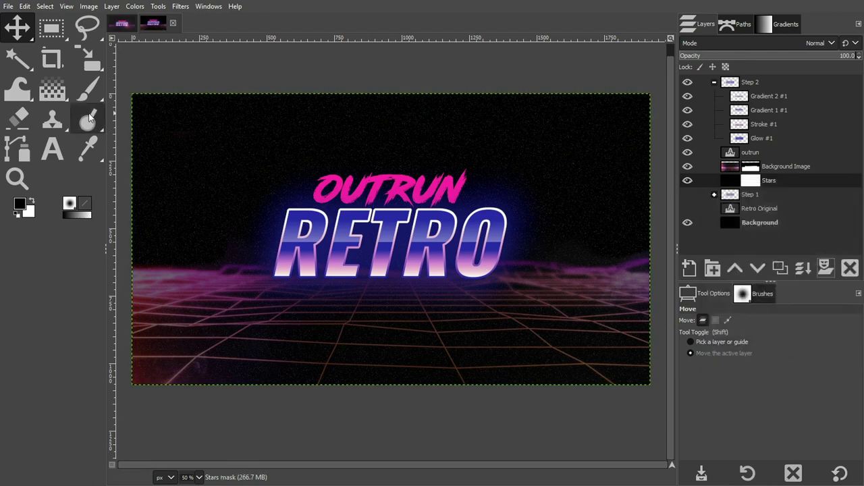
click(65, 97)
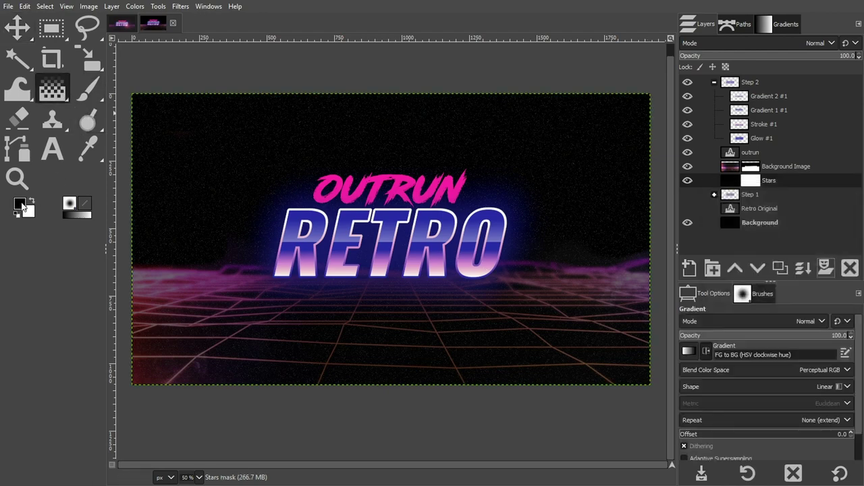
drag(393, 289, 394, 326)
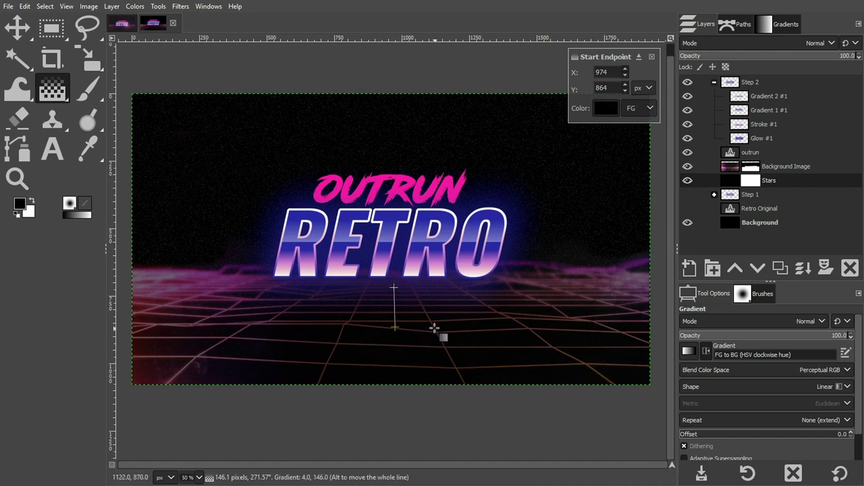
key(Return)
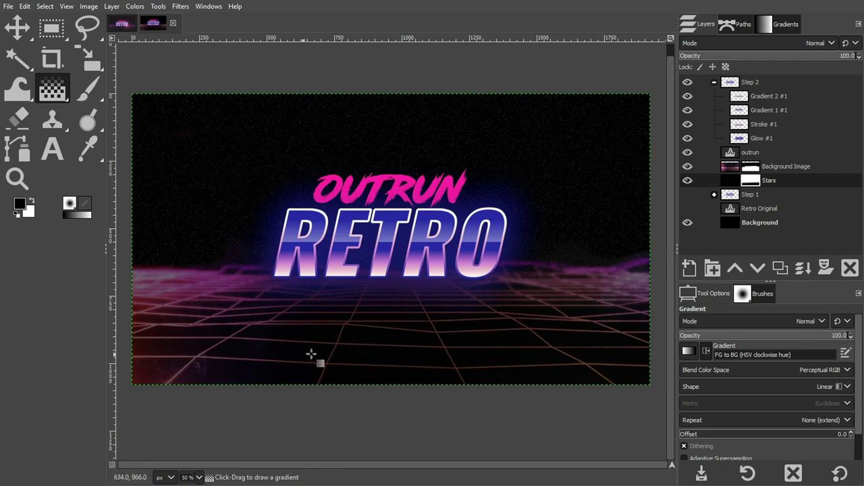
Step: Create a 1920 × 1080 px layer named Lens Flare filled with the foreground colour, place it above all layers, and collapse the Step 2 group
key(p)
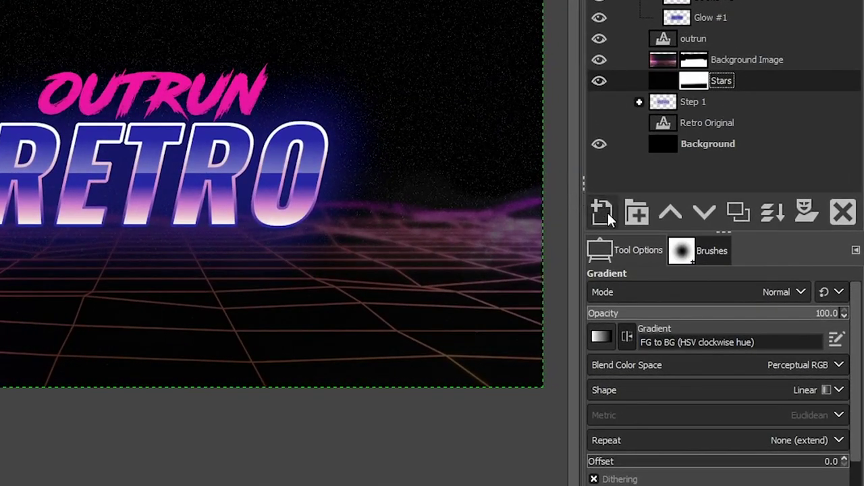
click(605, 210)
click(568, 86)
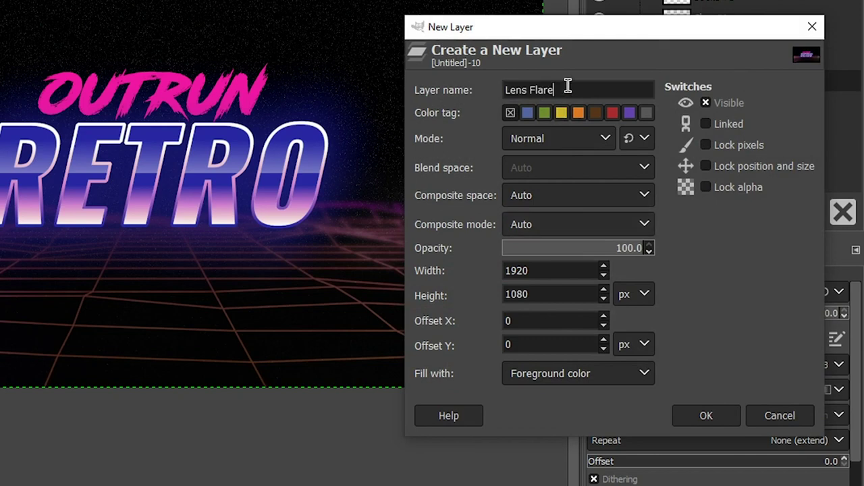
click(551, 375)
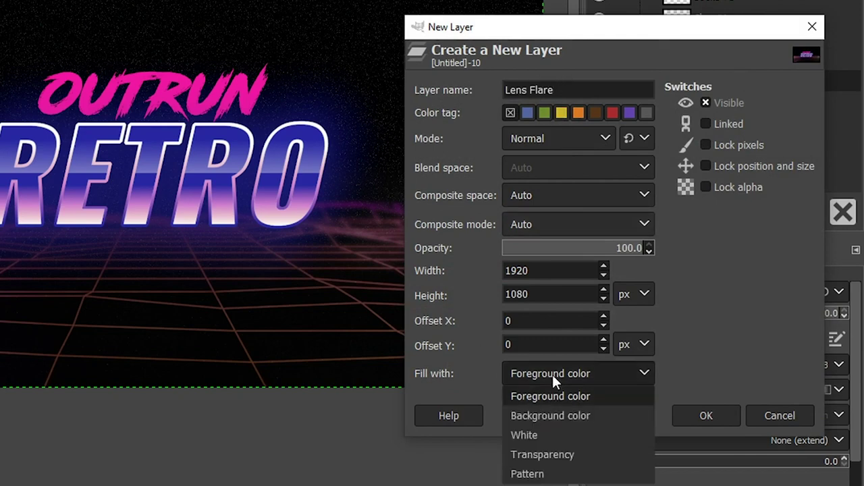
click(568, 373)
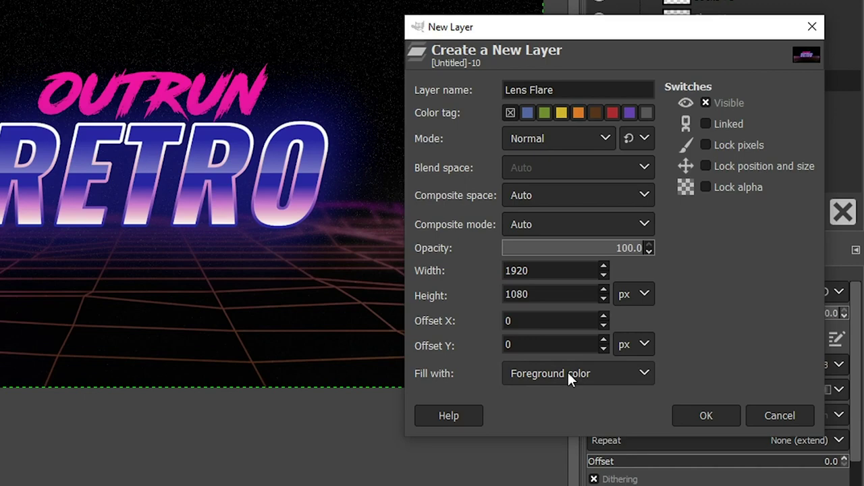
click(711, 414)
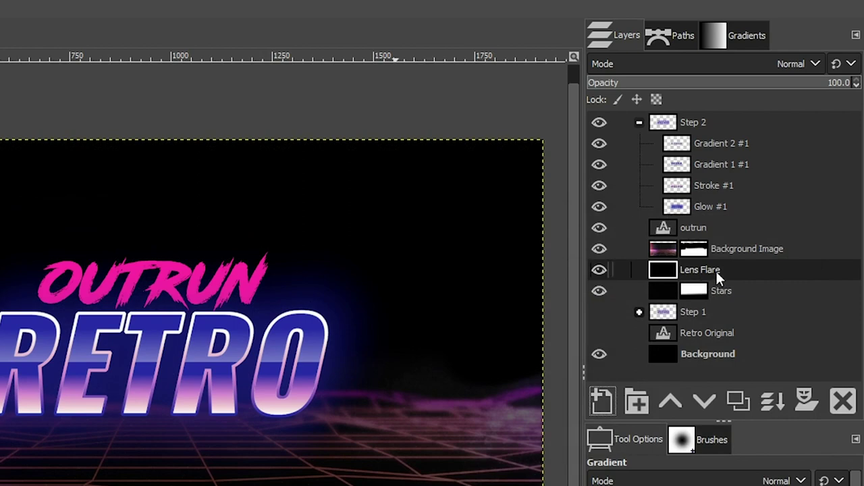
drag(716, 269, 742, 121)
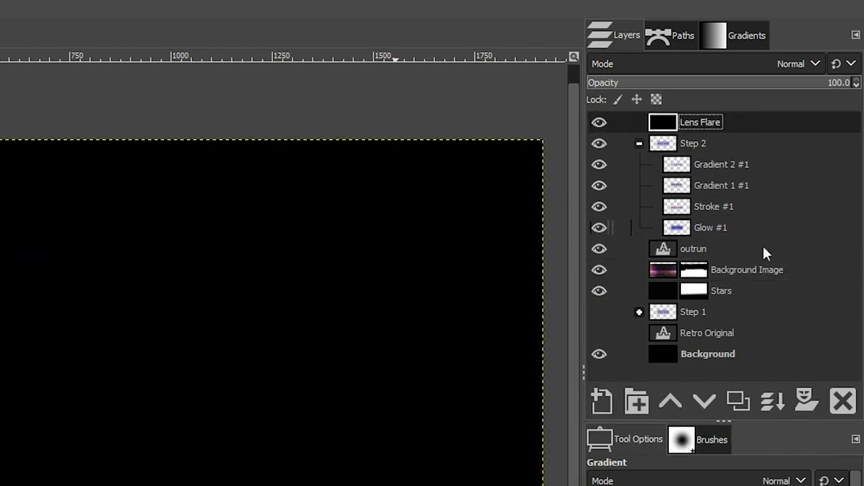
click(638, 143)
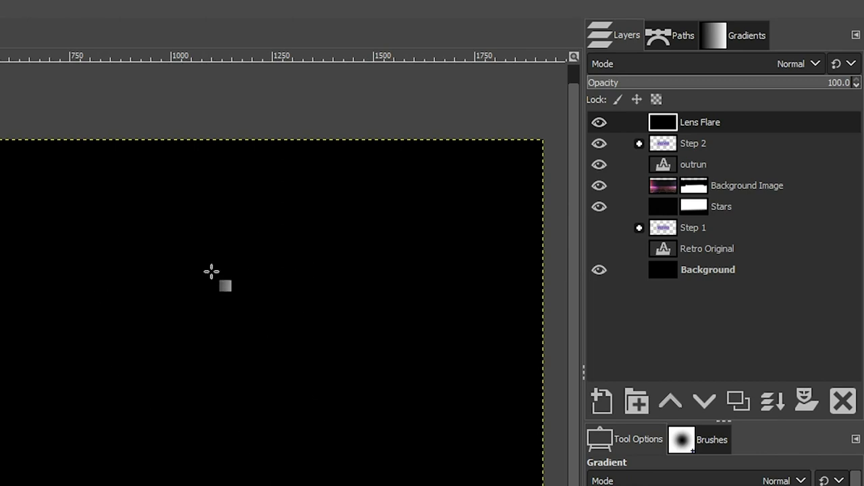
Step: Reduce the Lens Flare layer's opacity to 51.1 and render a lens flare on it at X position 0.692, beside the base of the letter O
click(721, 87)
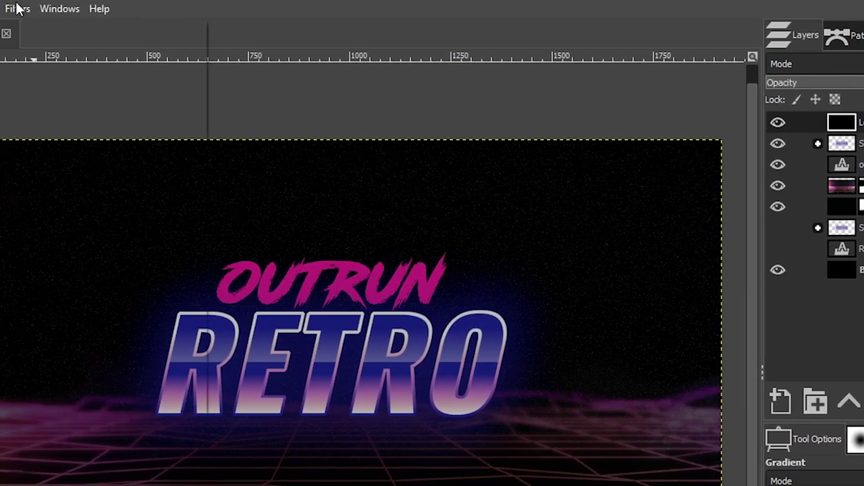
click(17, 8)
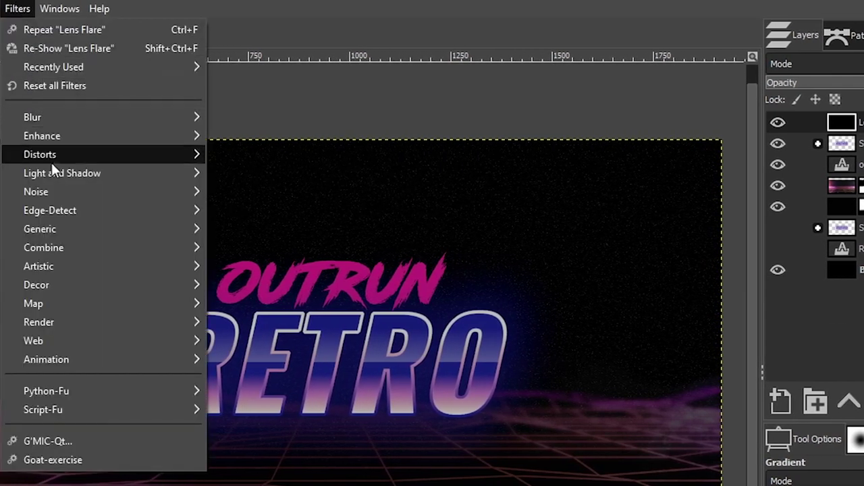
mouse_move(52, 170)
click(269, 206)
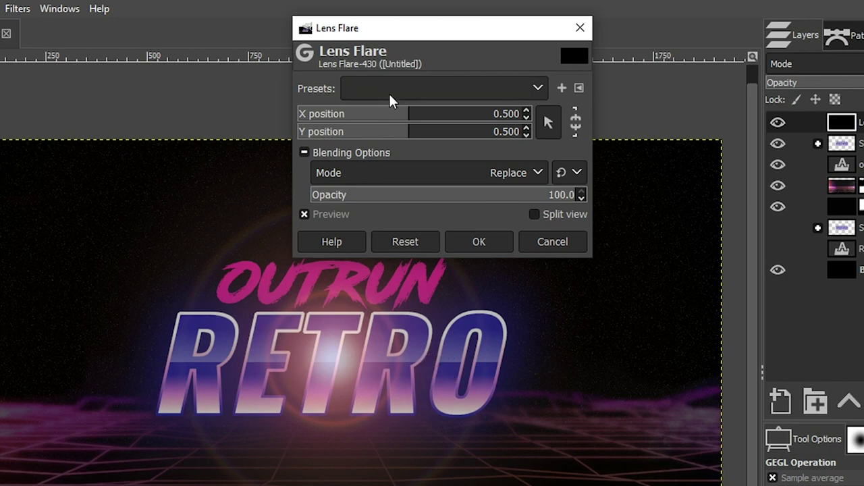
drag(407, 119, 454, 122)
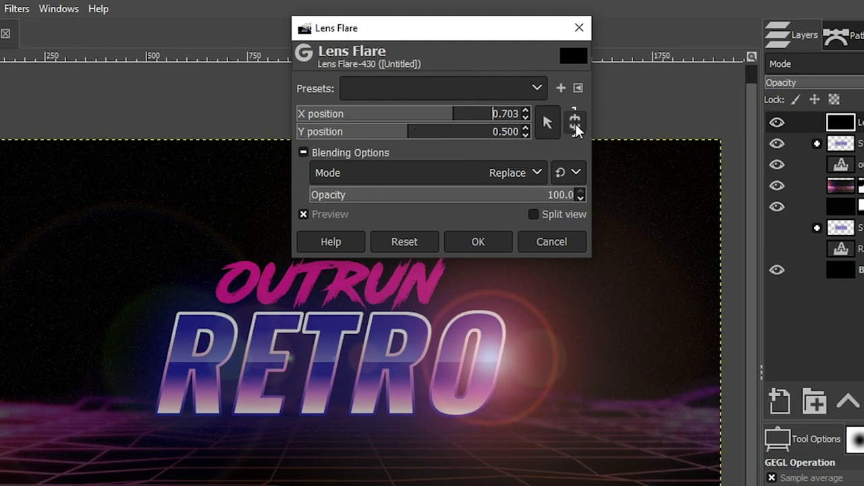
drag(410, 141, 431, 143)
drag(450, 114, 451, 118)
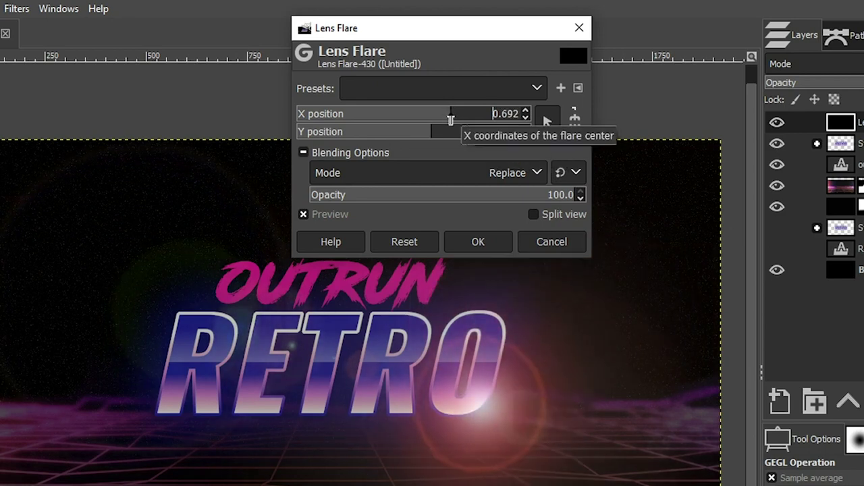
click(475, 241)
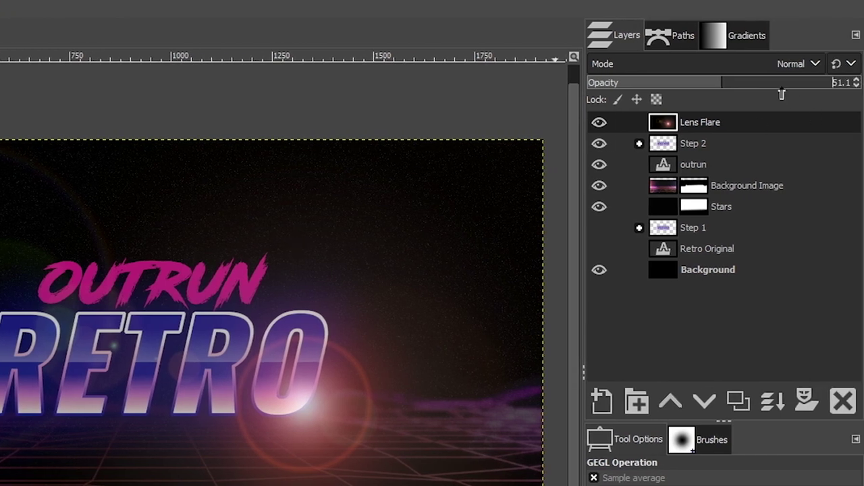
Step: Set the Lens Flare layer's blend mode to Screen and its opacity to 50.2
drag(771, 84, 857, 82)
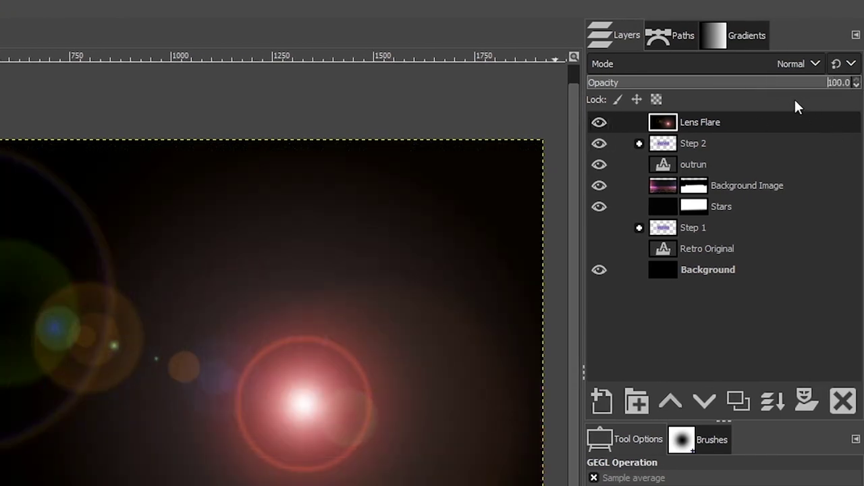
click(764, 65)
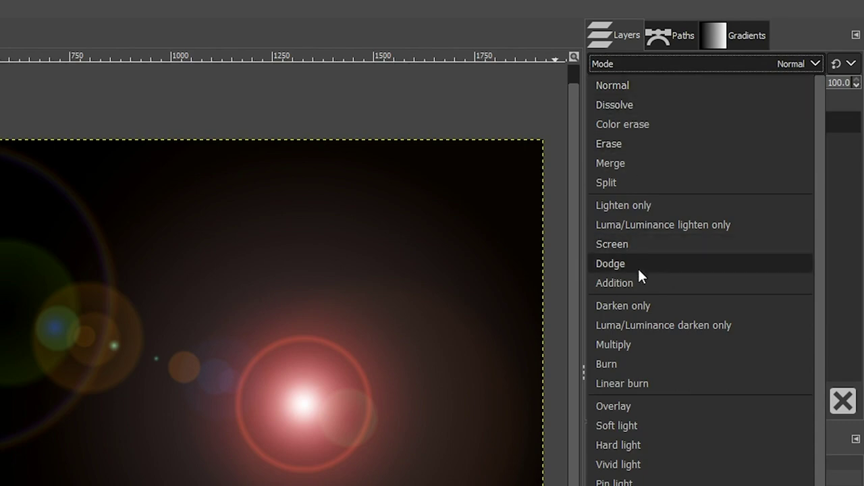
click(636, 244)
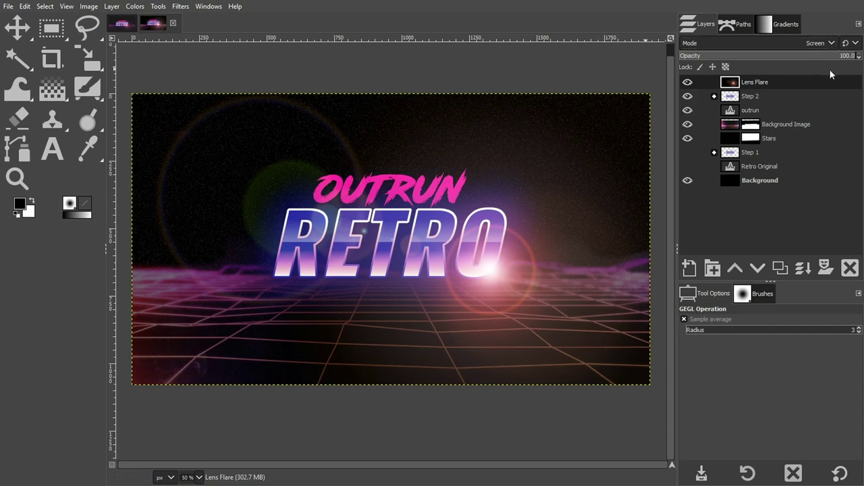
click(755, 57)
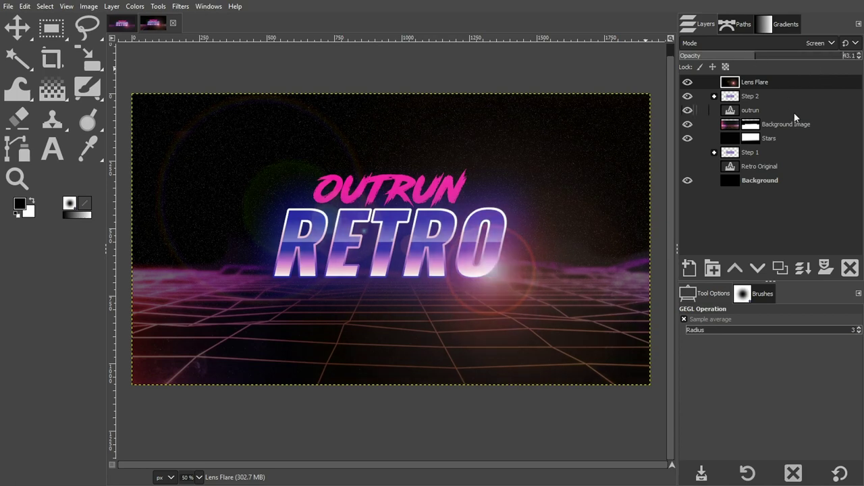
click(767, 57)
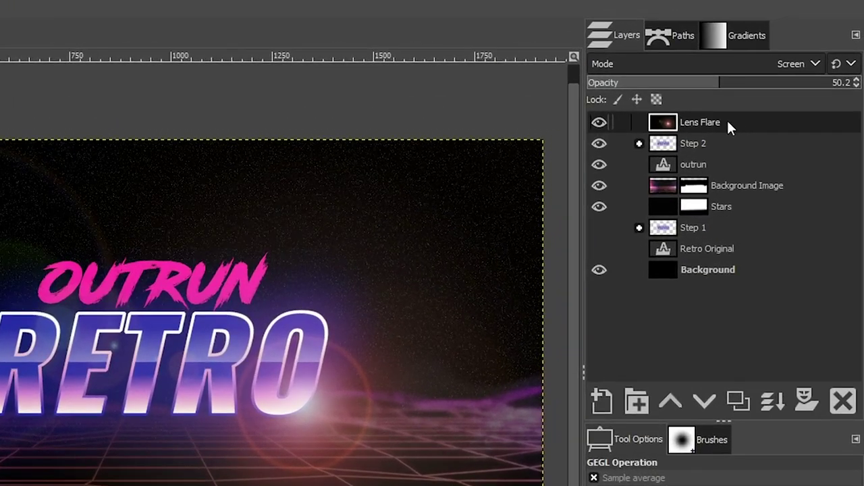
Step: Create a new layer from the visible image above Lens Flare and hide all the layers beneath it
right_click(738, 122)
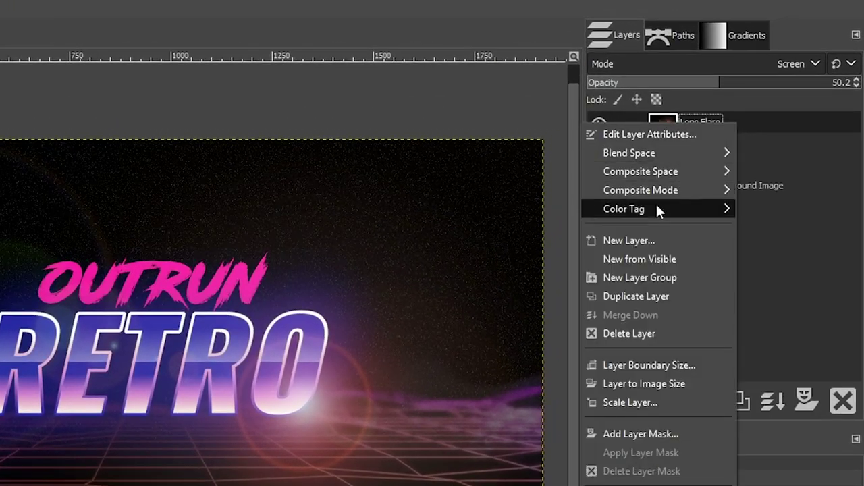
click(655, 261)
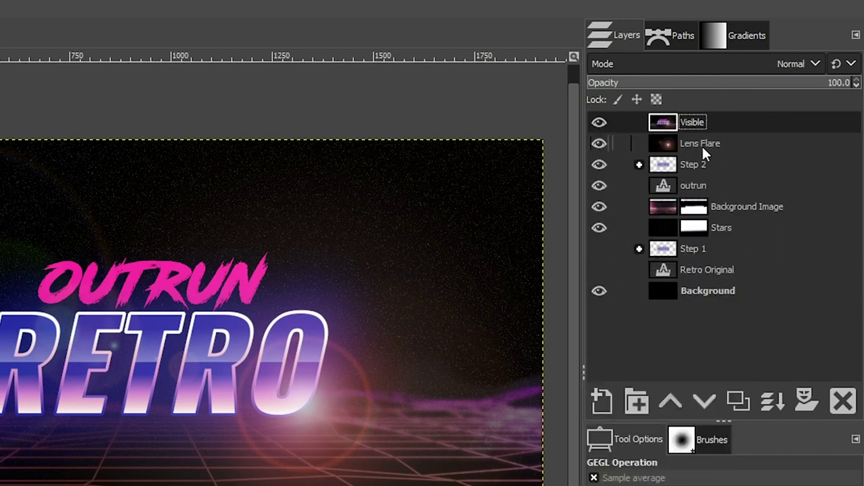
drag(598, 135, 597, 290)
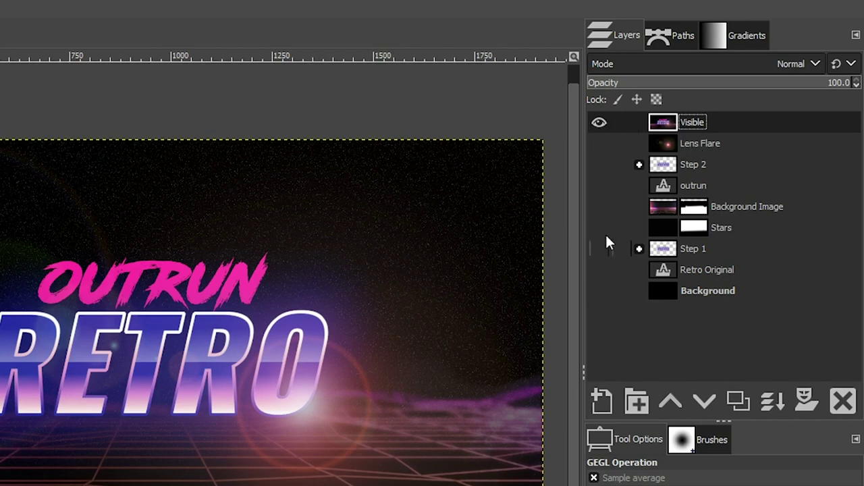
click(600, 122)
click(738, 124)
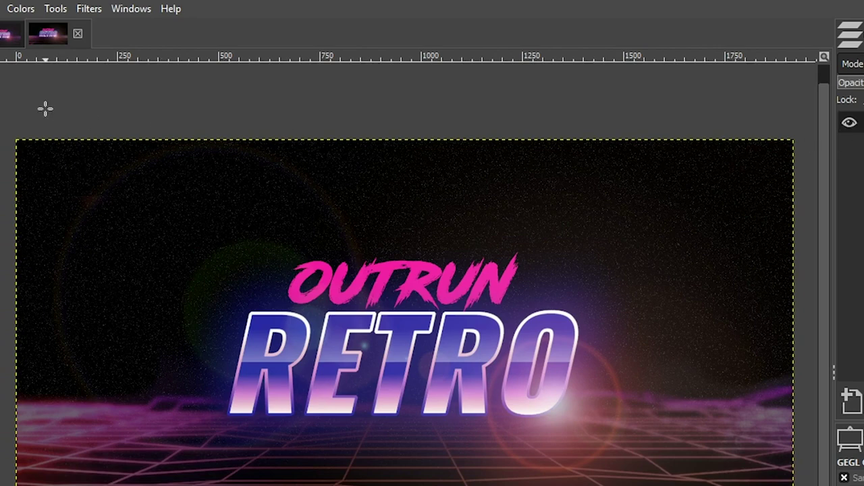
Step: Start a Curves adjustment on the Visible layer and raise the Value channel's black point to output 11 at input 0
click(25, 10)
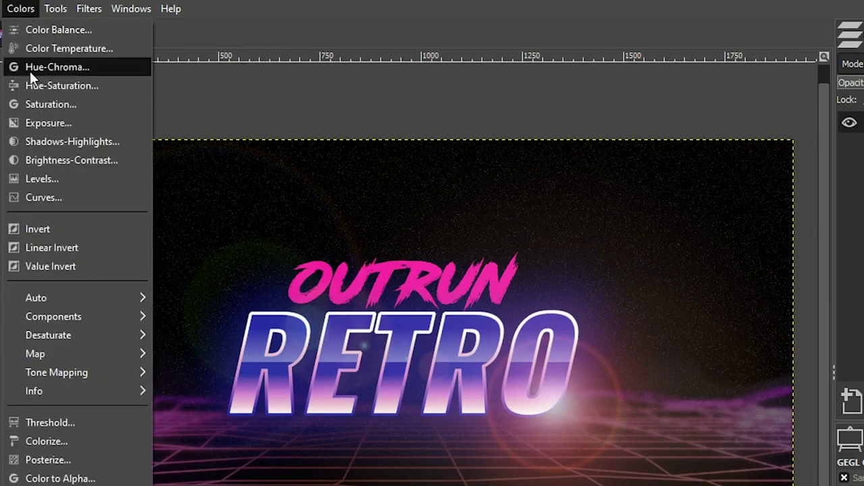
click(38, 197)
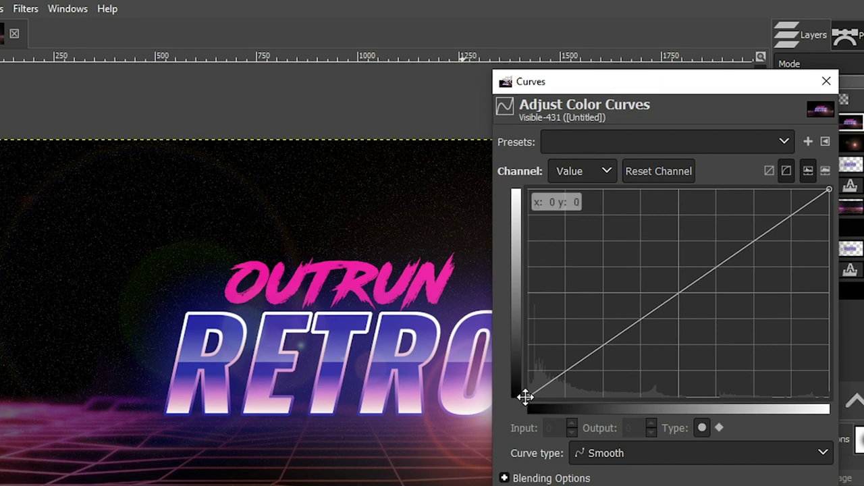
drag(527, 396, 523, 375)
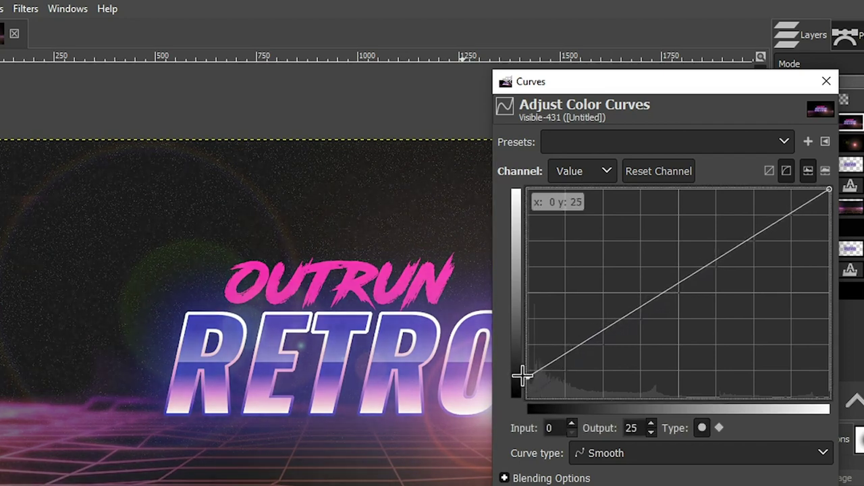
drag(522, 377, 517, 387)
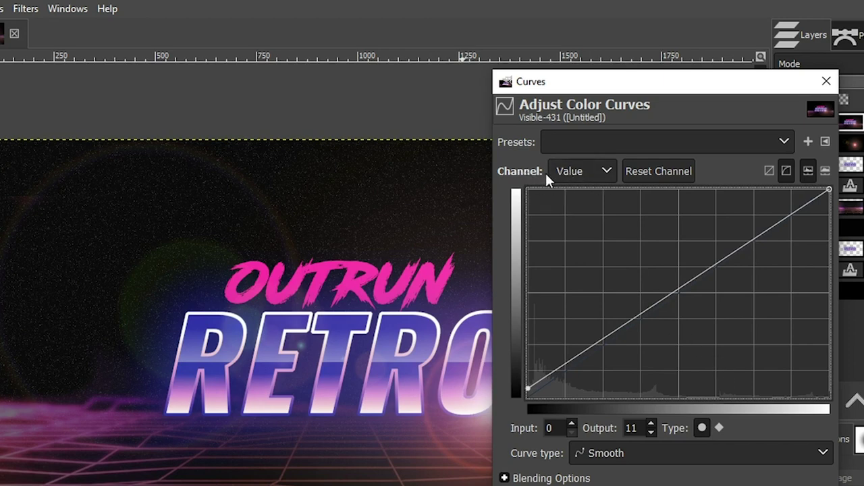
Step: Boost the Blue channel's midtones in the Curves adjustment with a point at input 115, output 152
click(582, 171)
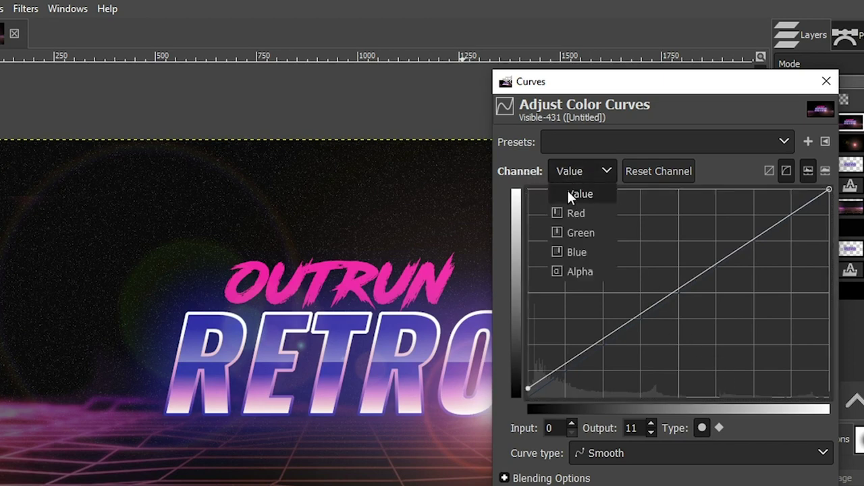
click(588, 249)
drag(681, 290, 663, 273)
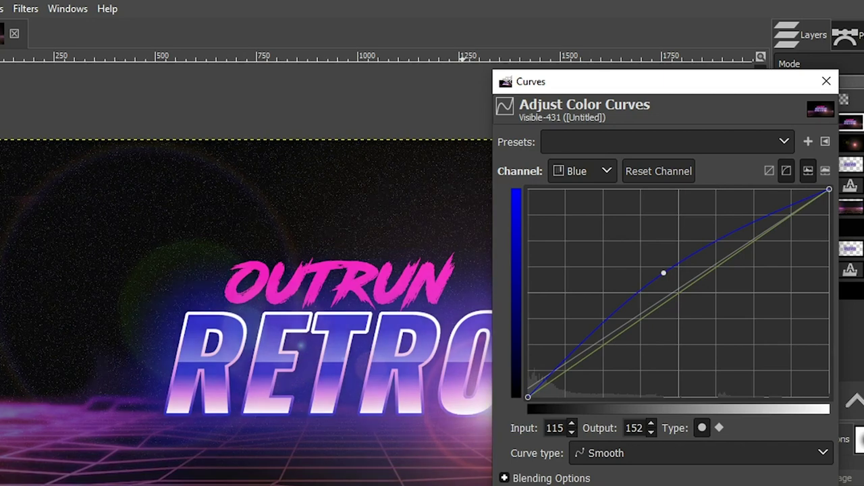
click(588, 169)
click(588, 169)
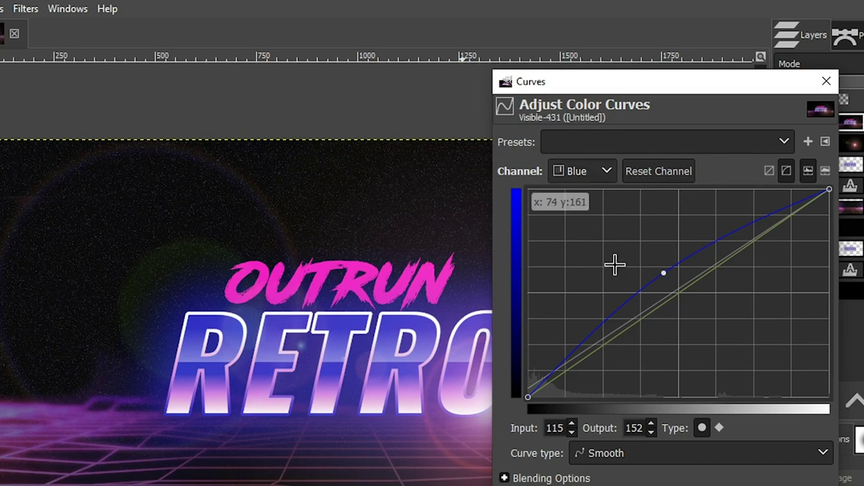